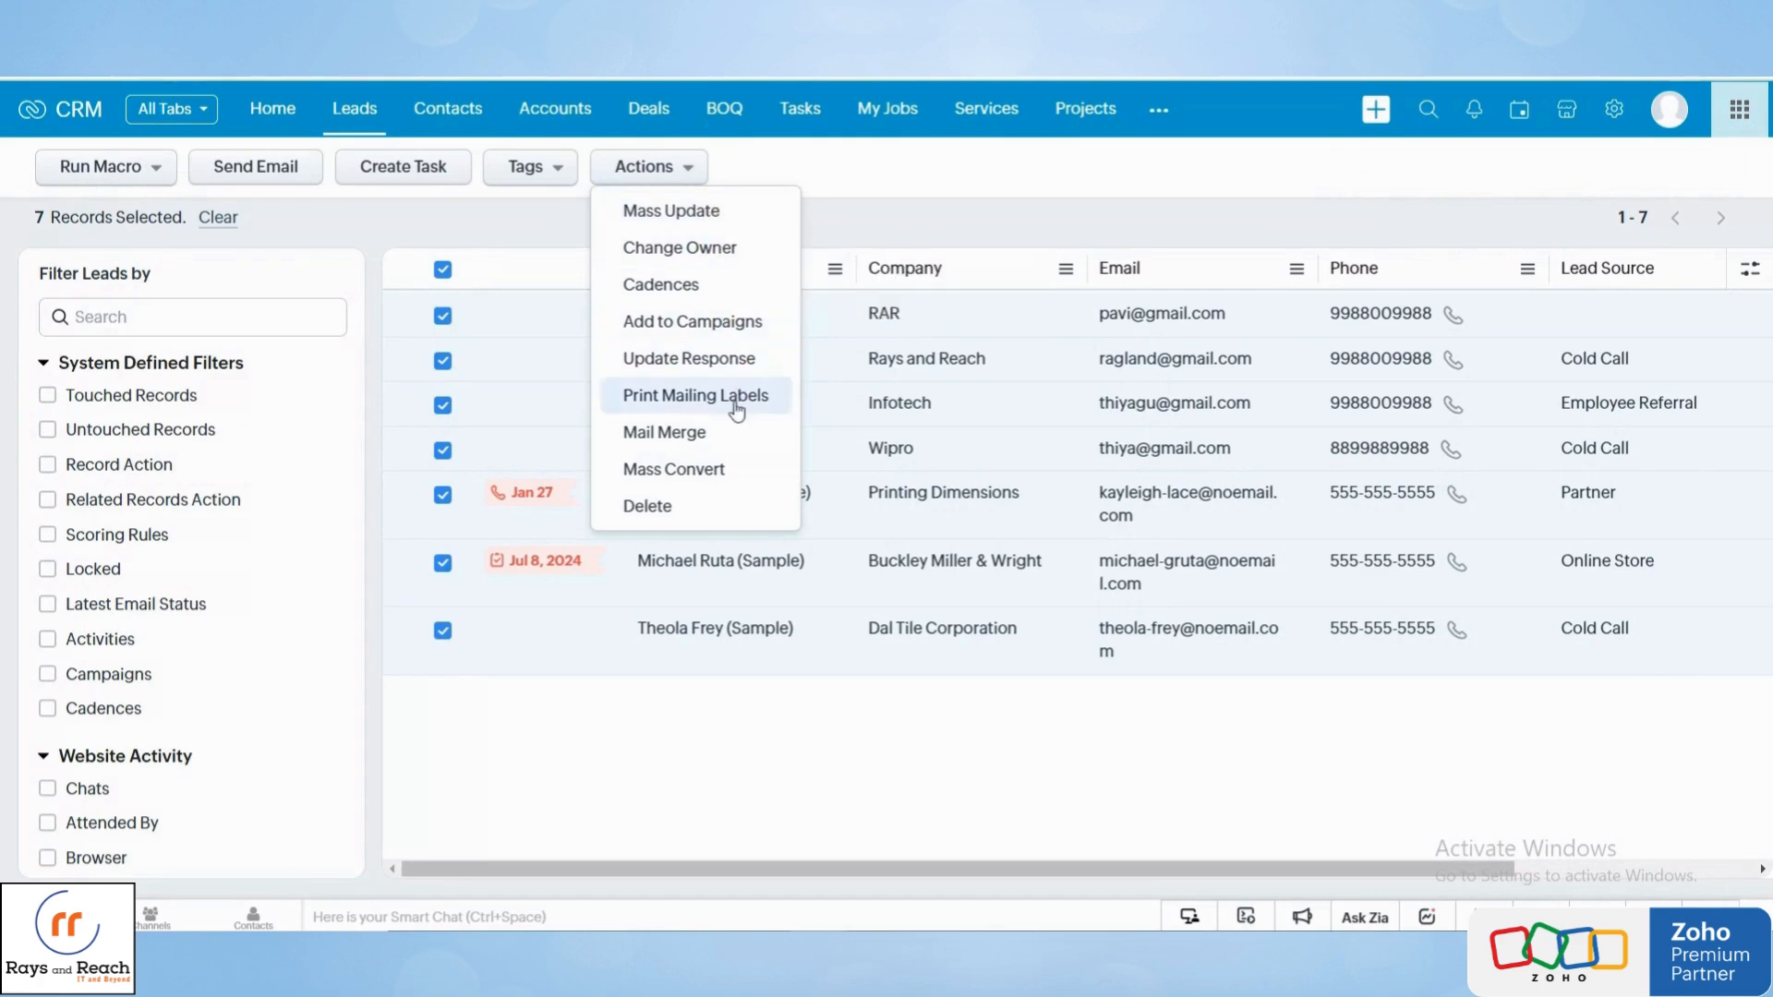
# Step: Review the mass conversion options for all leads and the single-lead conversion page of the Infotech lead
pyautogui.click(724, 473)
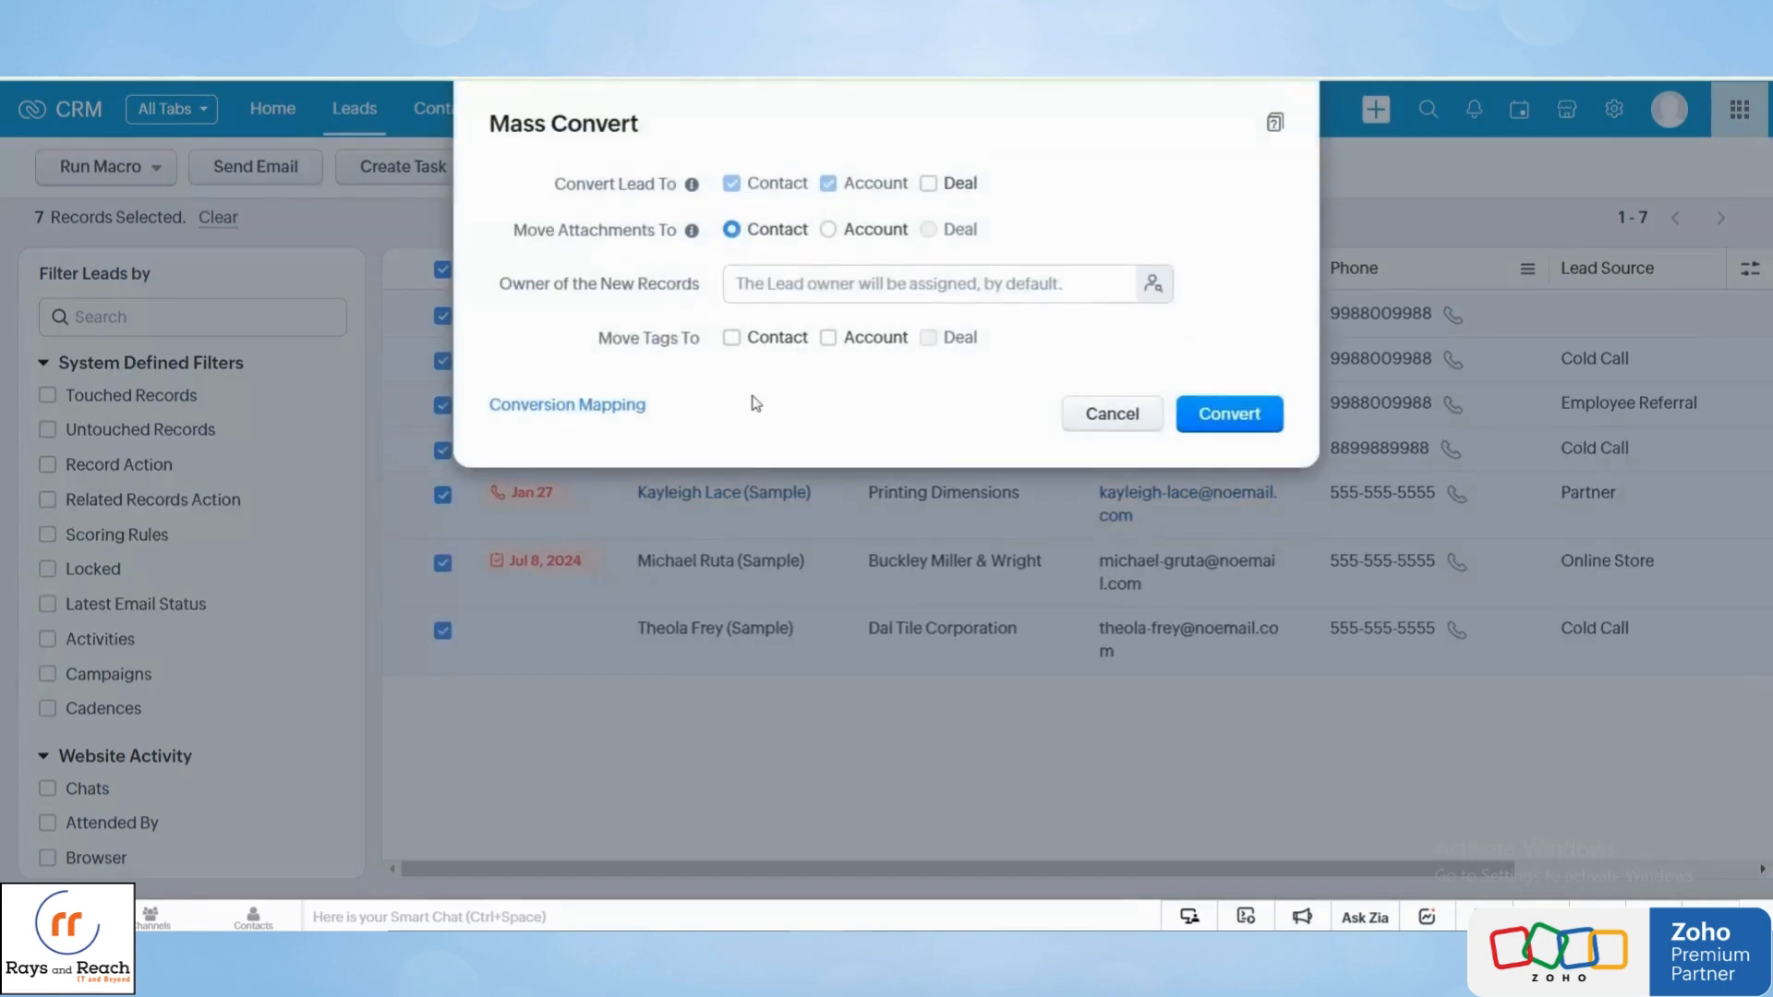
pyautogui.click(1115, 412)
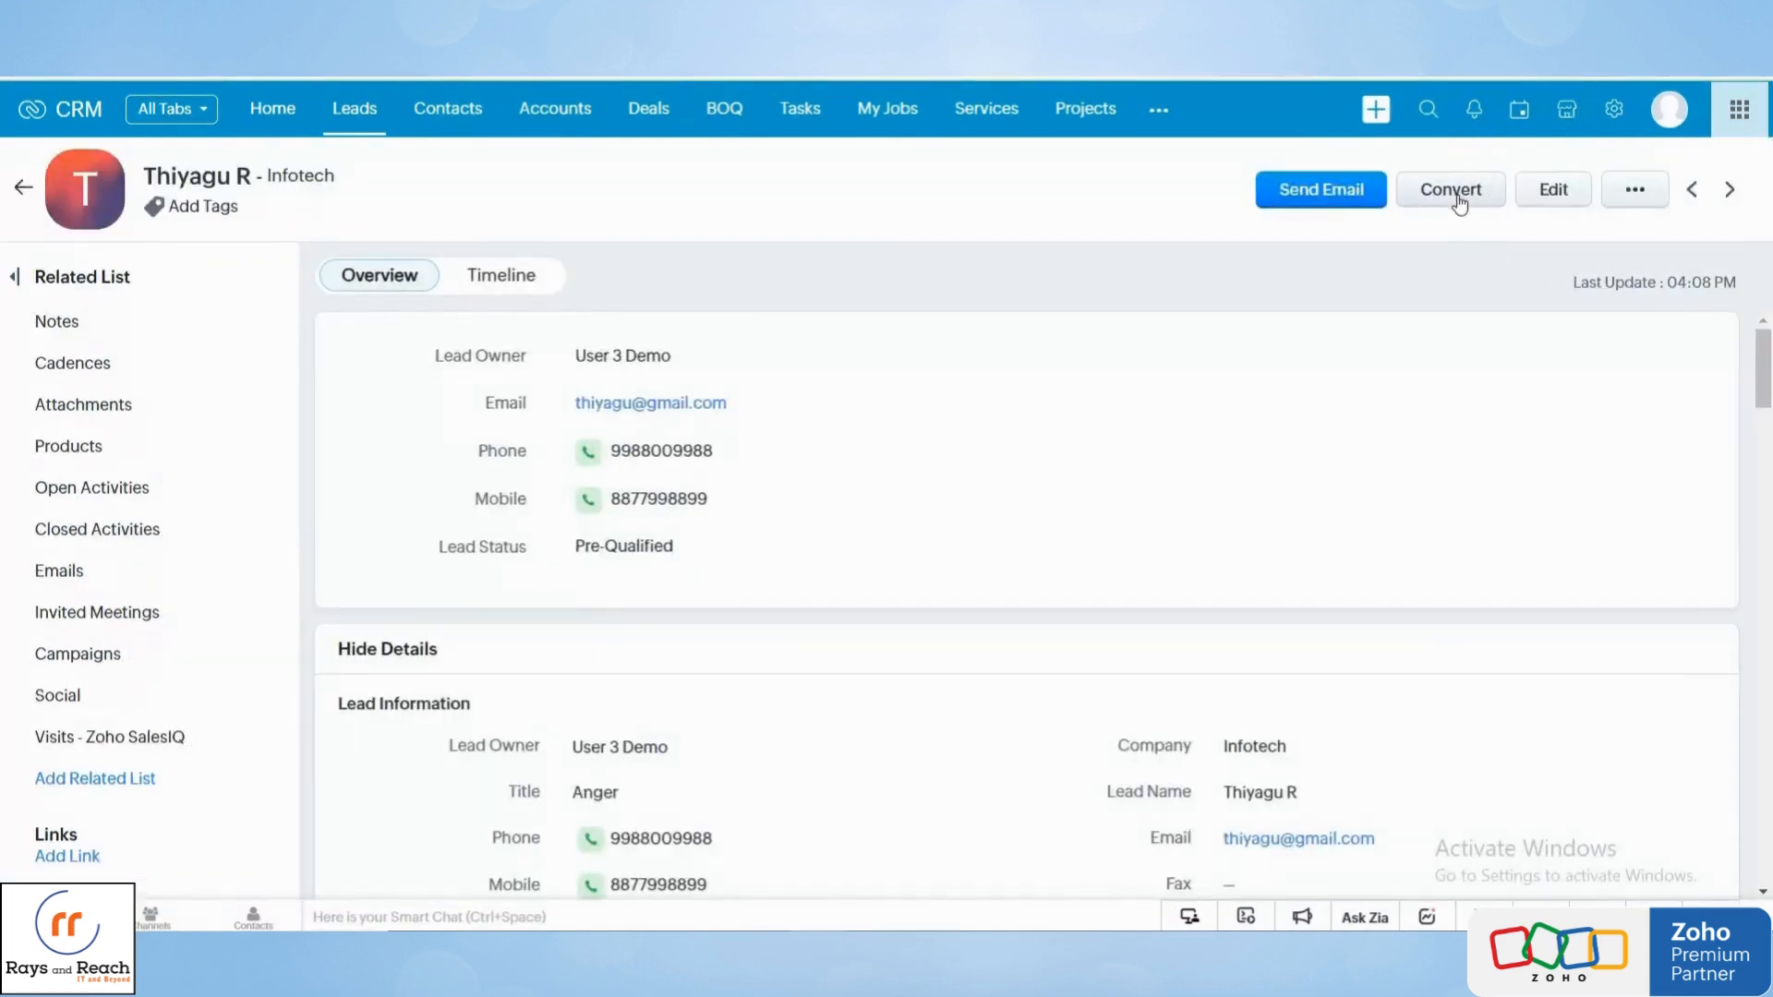
pyautogui.click(1452, 190)
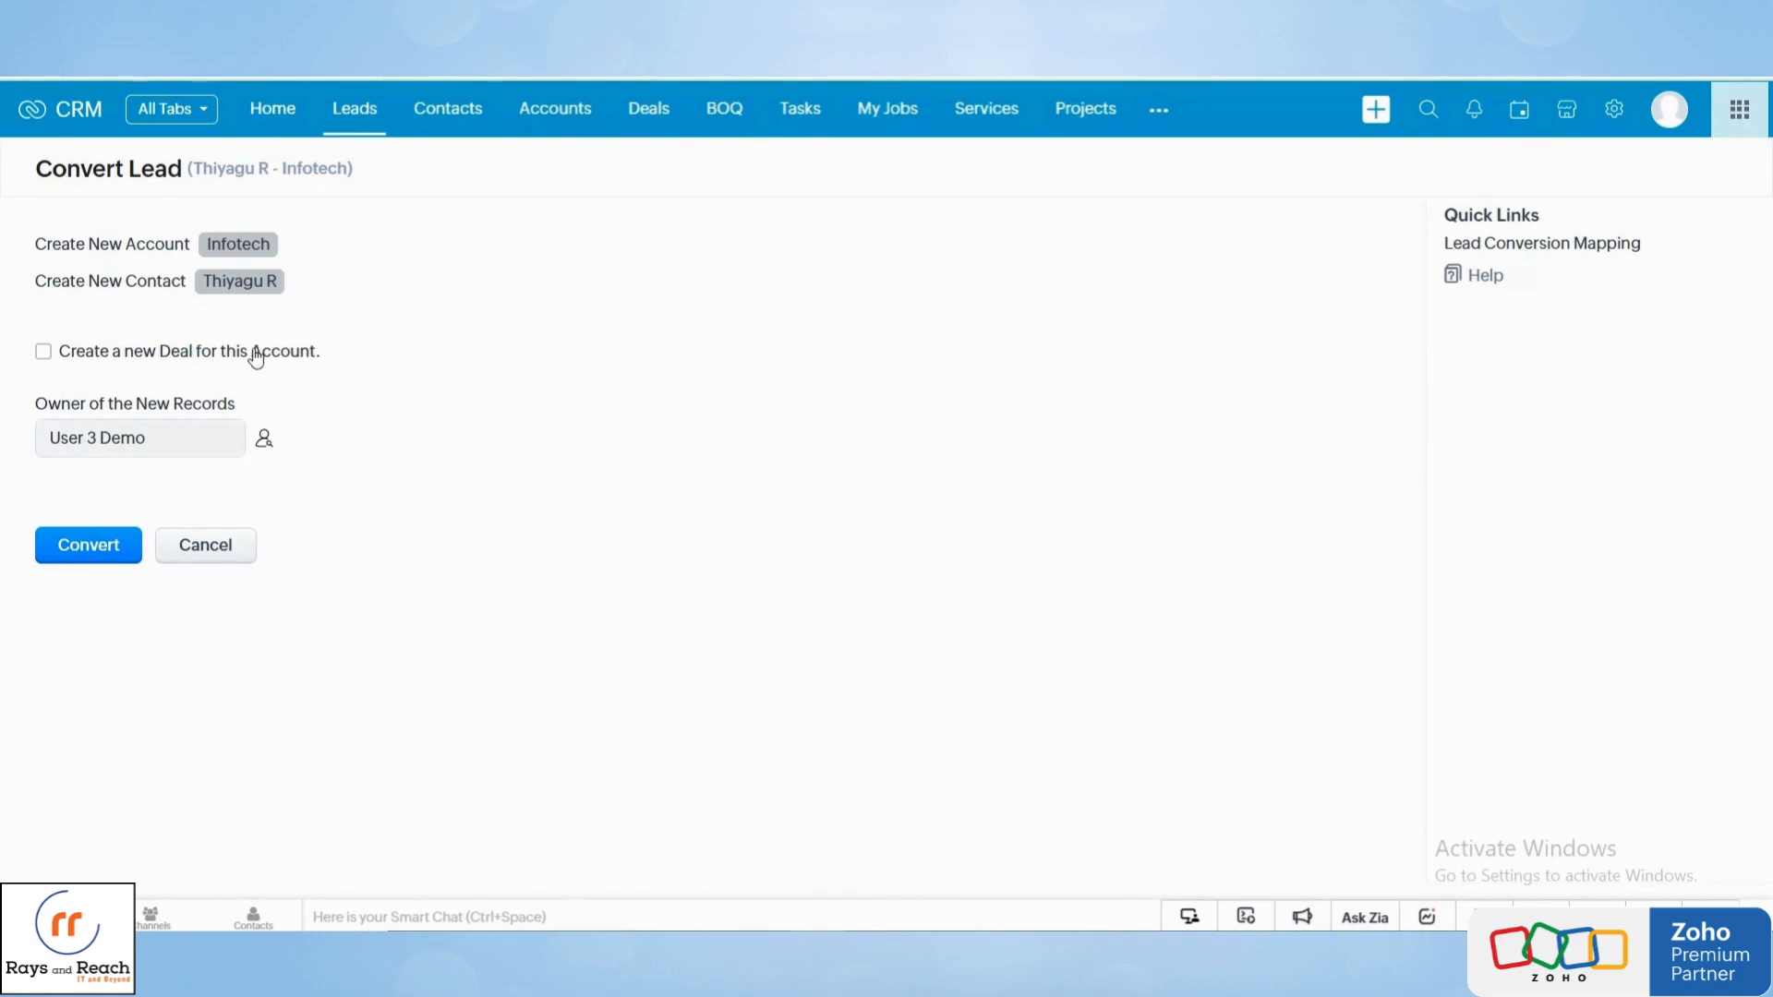
pyautogui.click(362, 116)
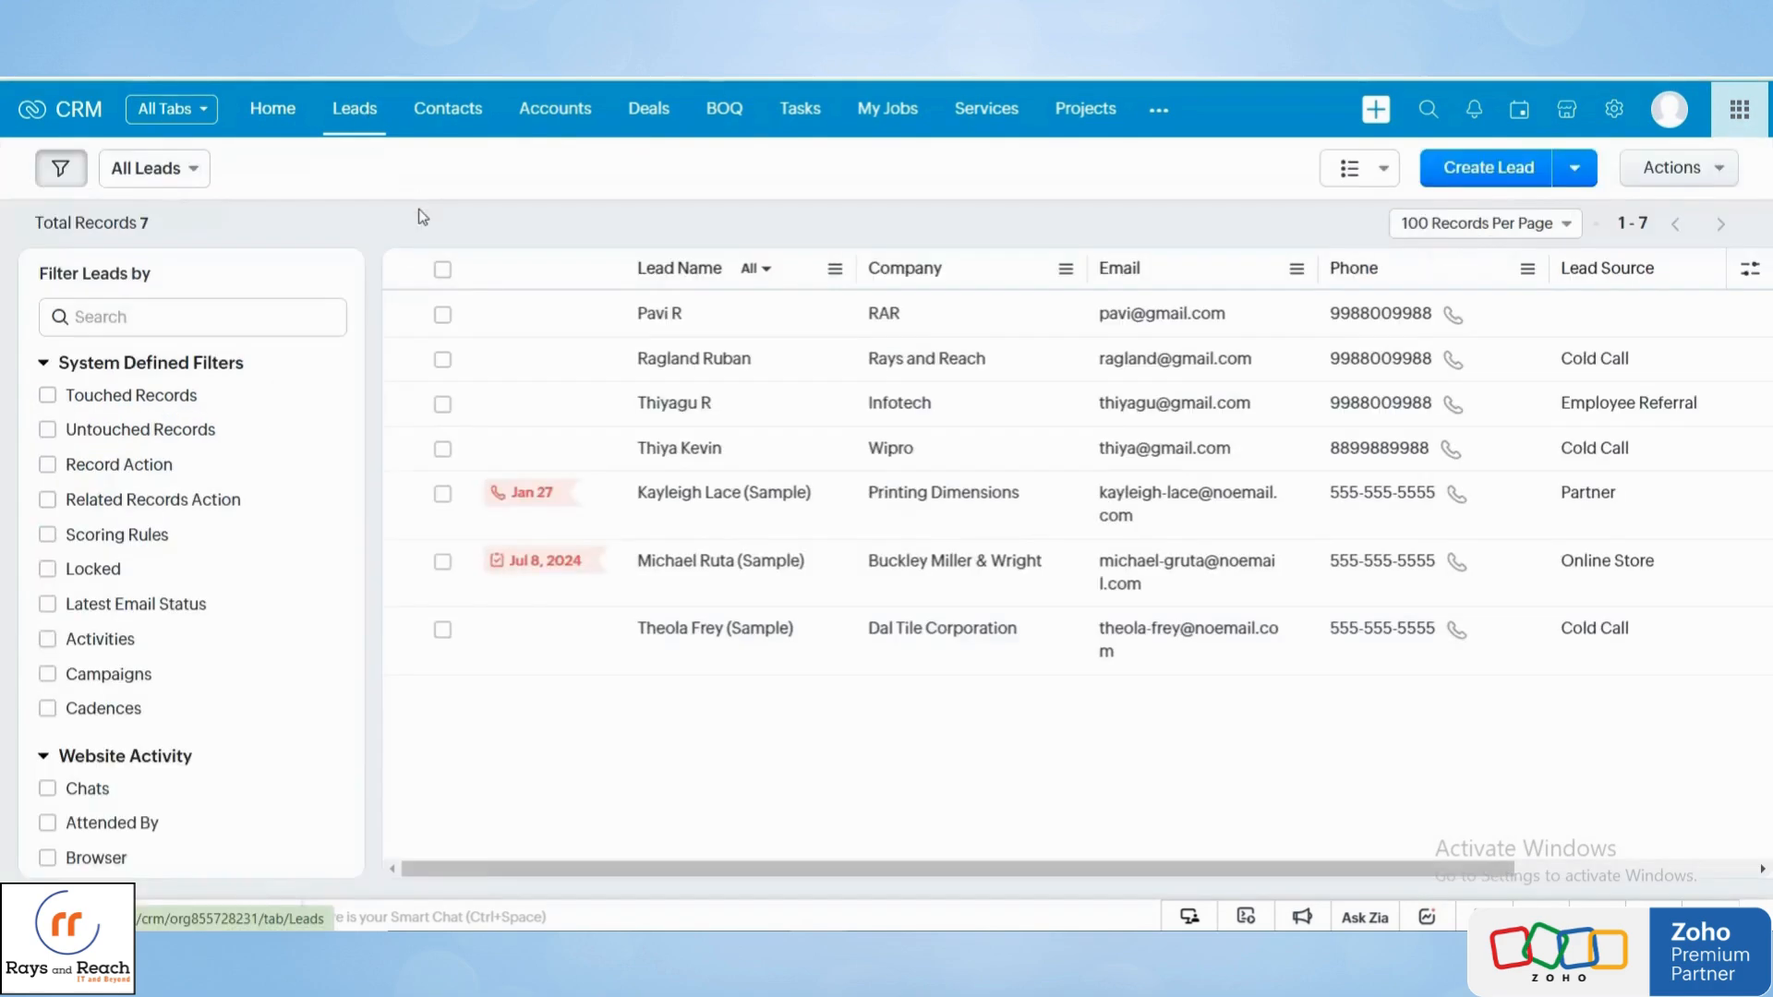
pyautogui.click(443, 271)
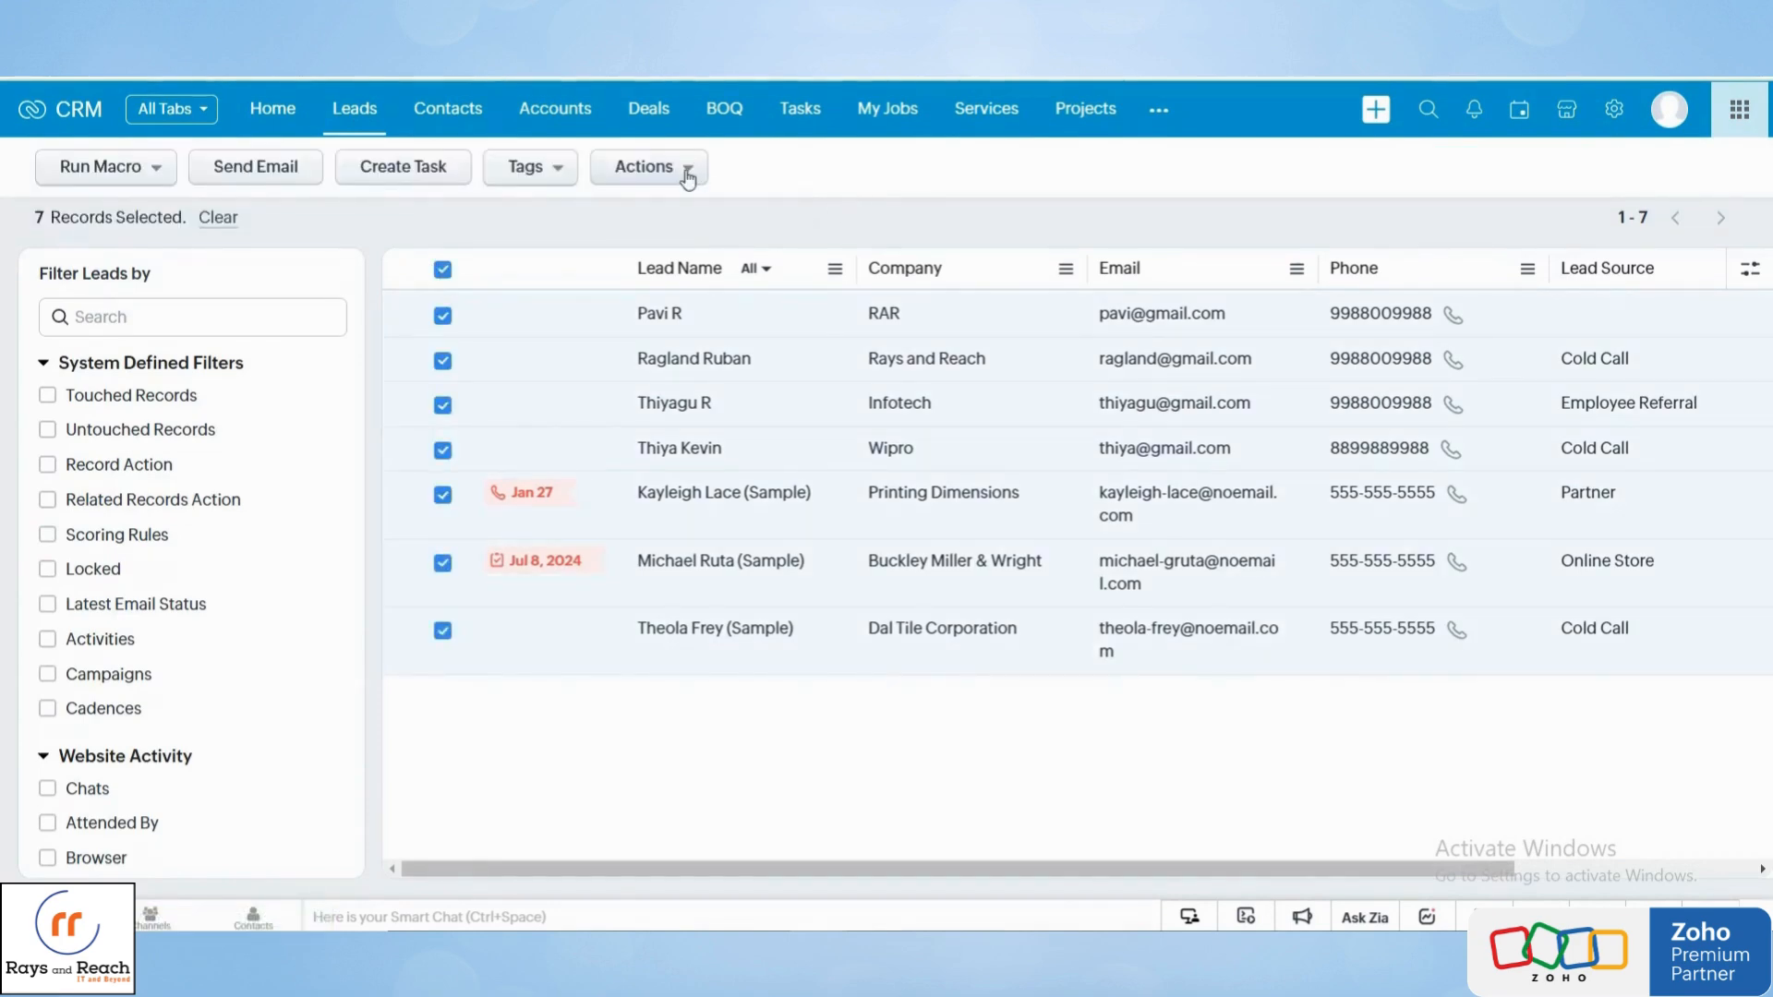
pyautogui.click(680, 169)
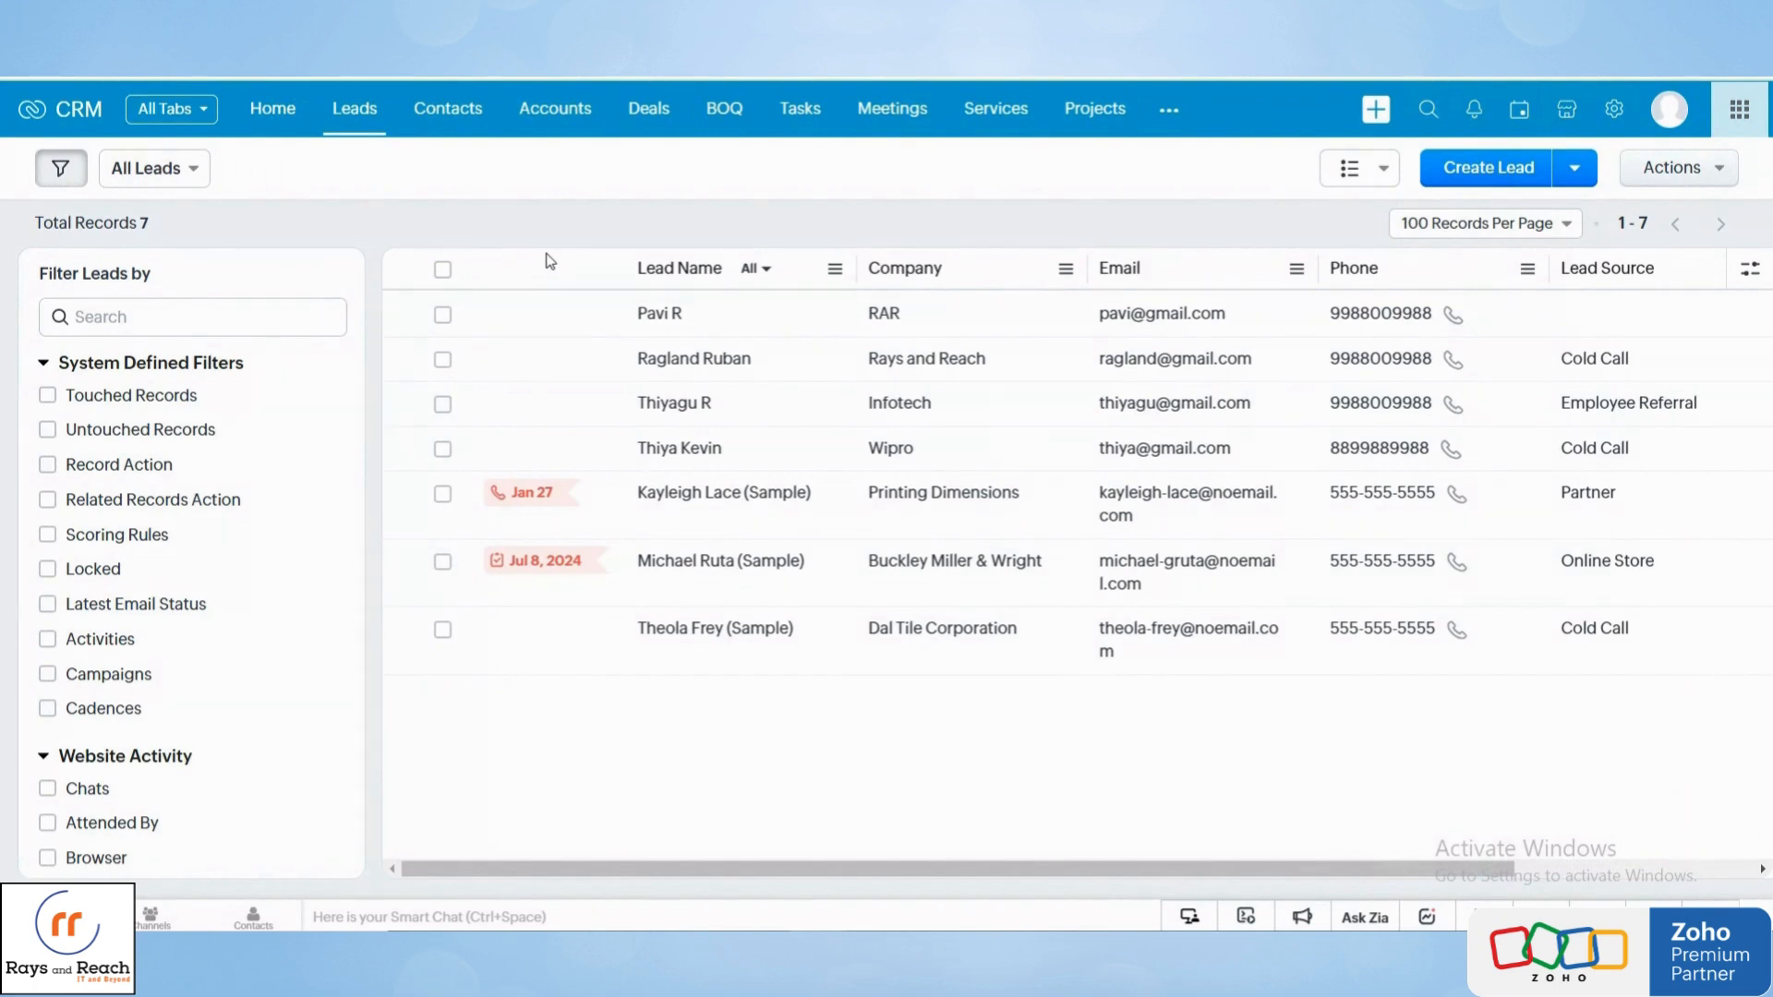
pyautogui.click(443, 271)
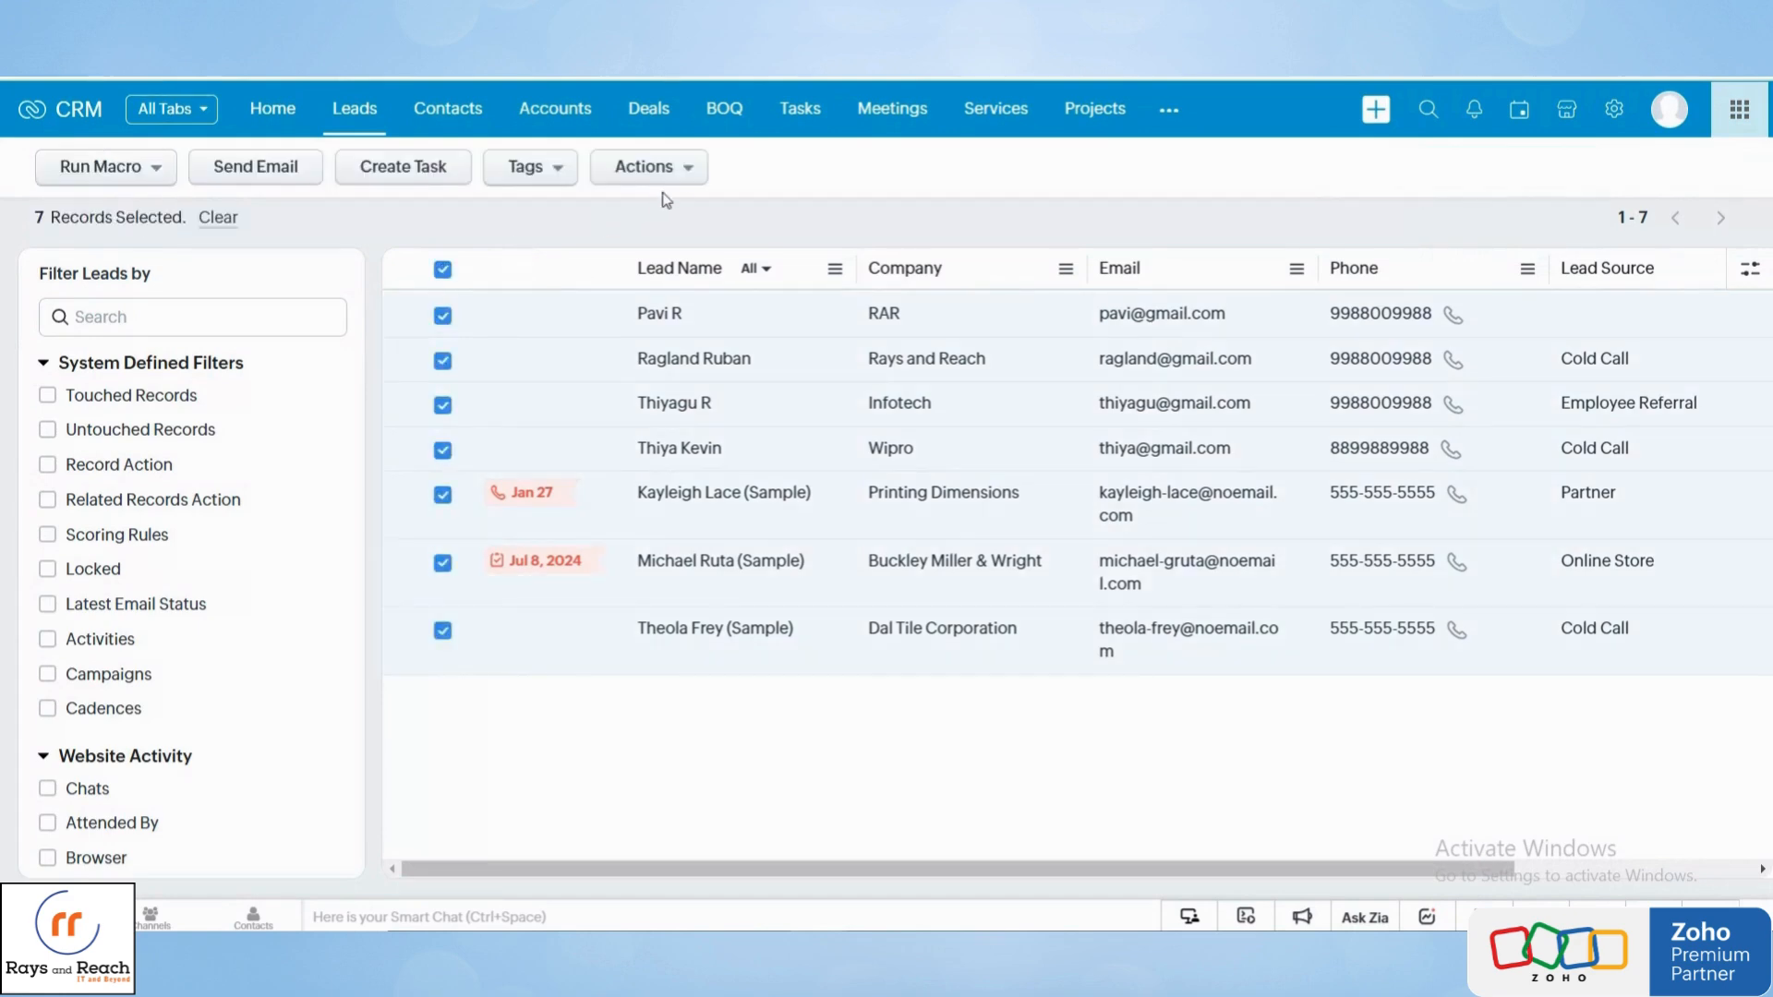
pyautogui.click(444, 271)
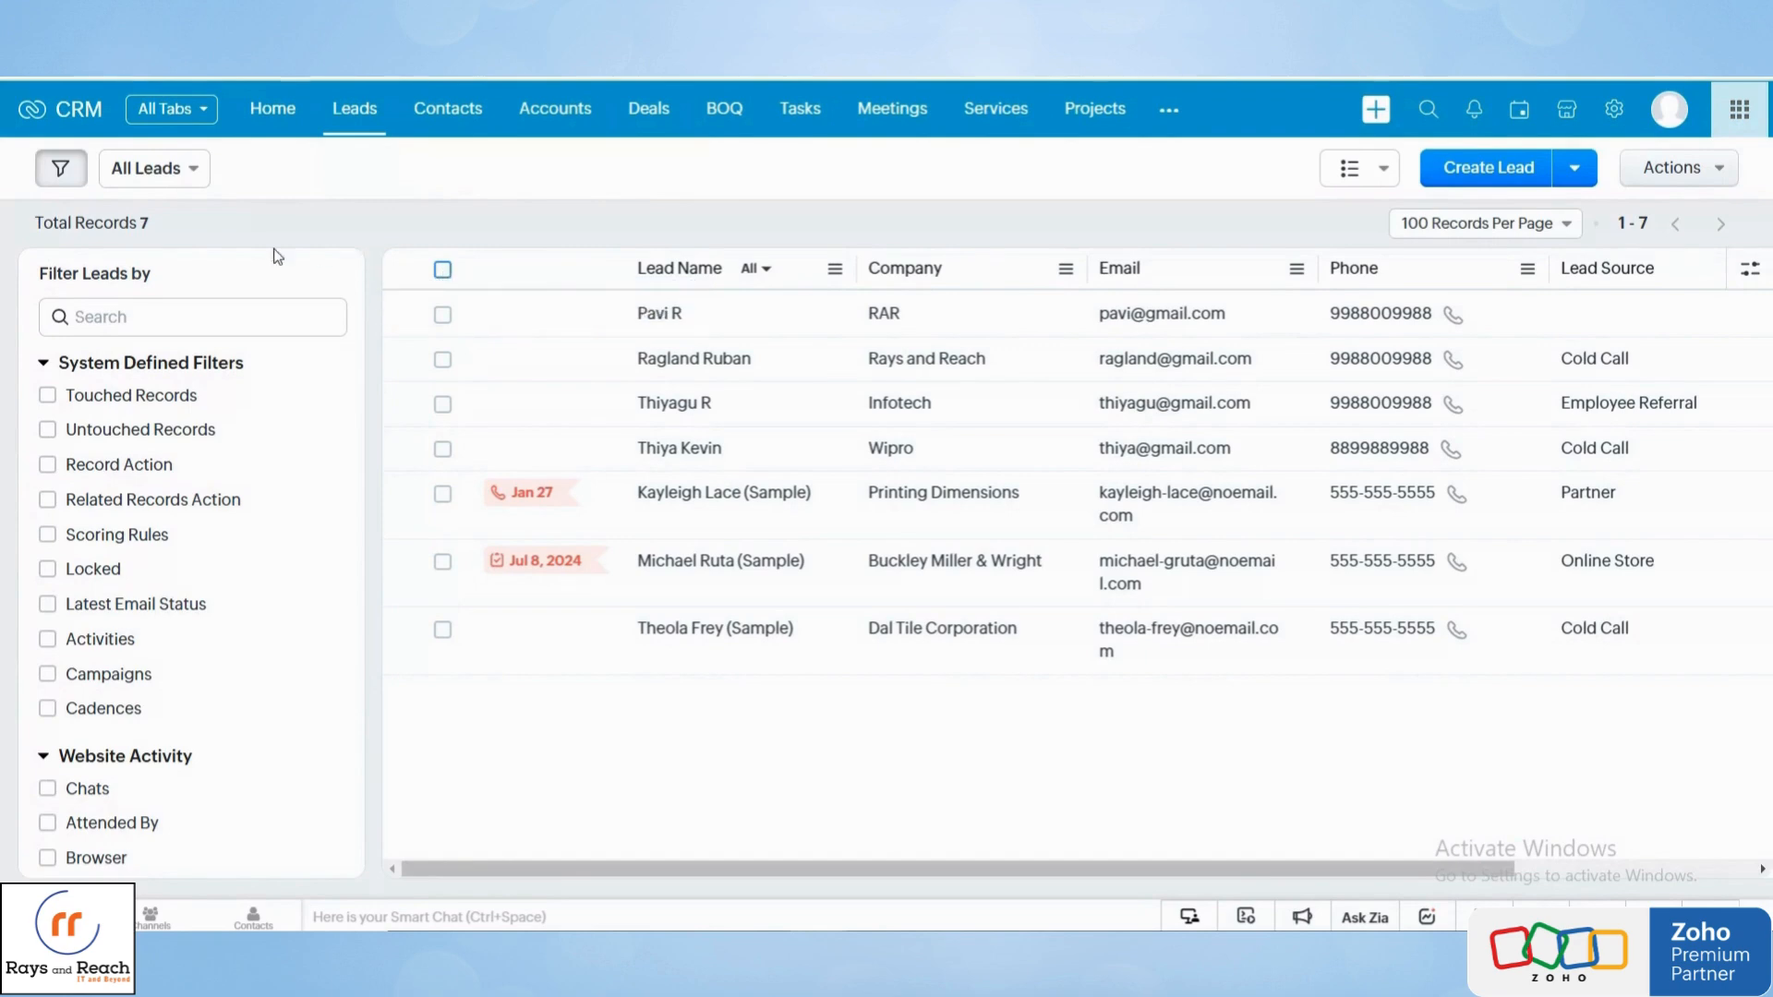
# Step: Switch the leads list to the Qualified Leads view and start a Mass Convert on all its leads
pyautogui.click(178, 170)
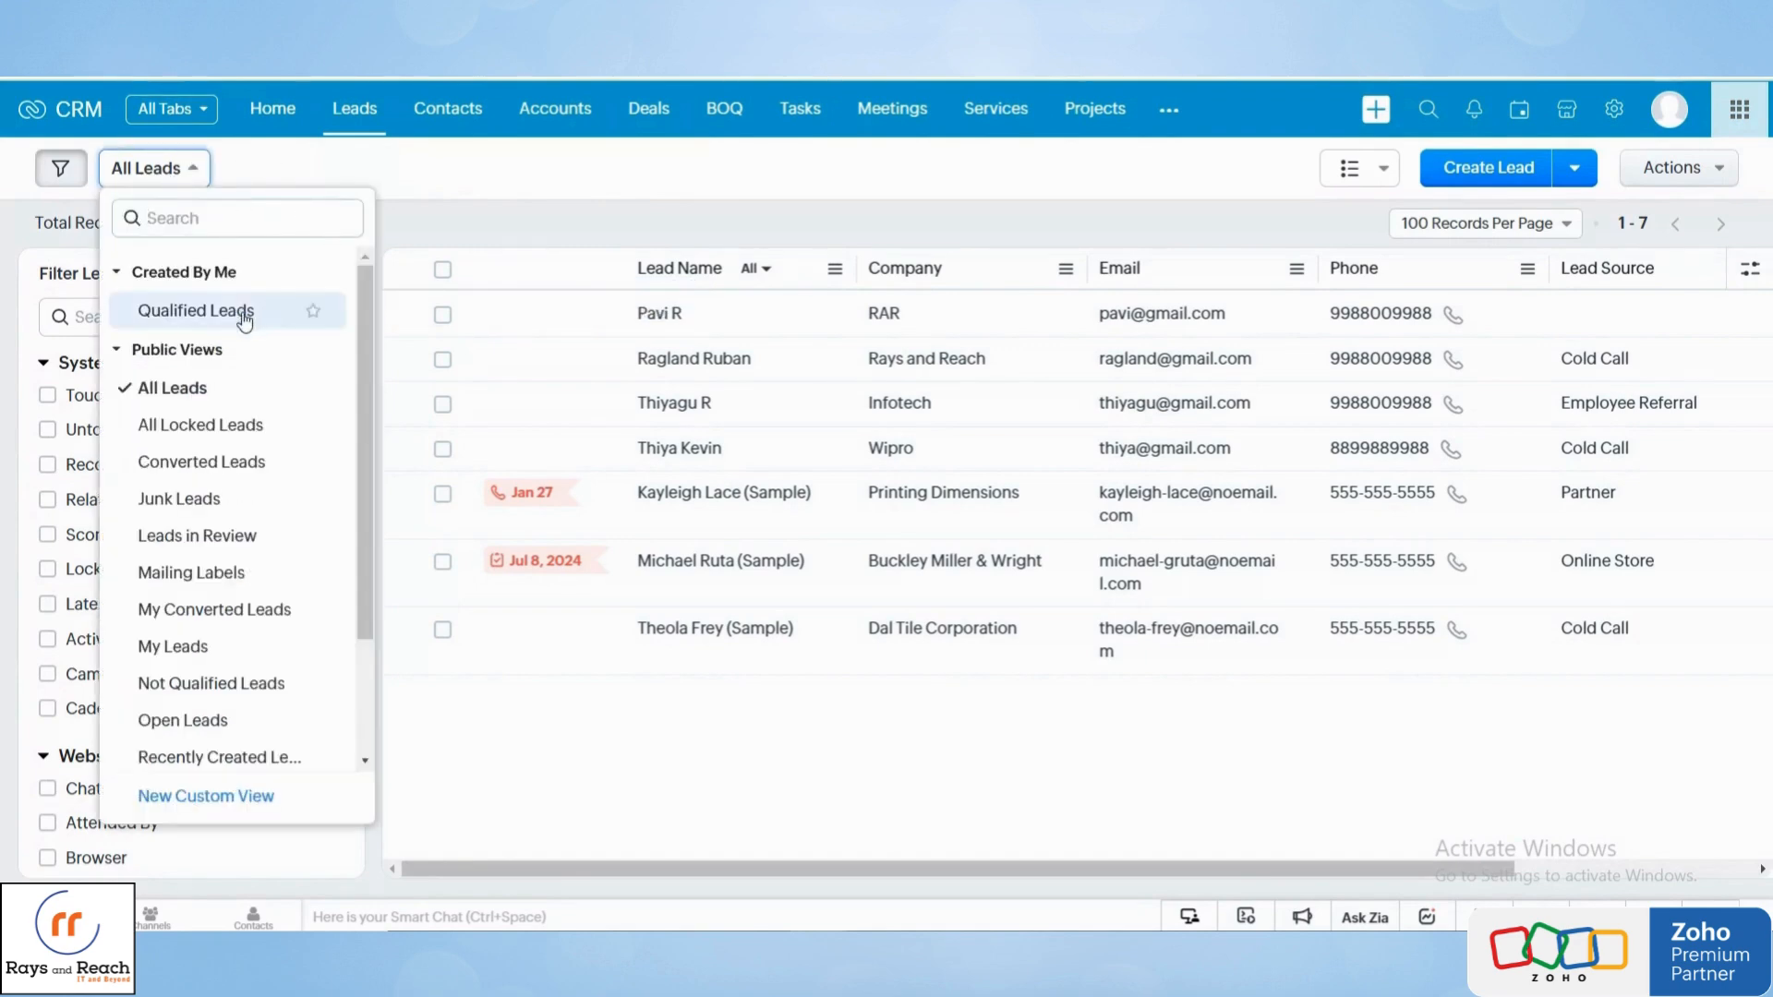
pyautogui.click(195, 311)
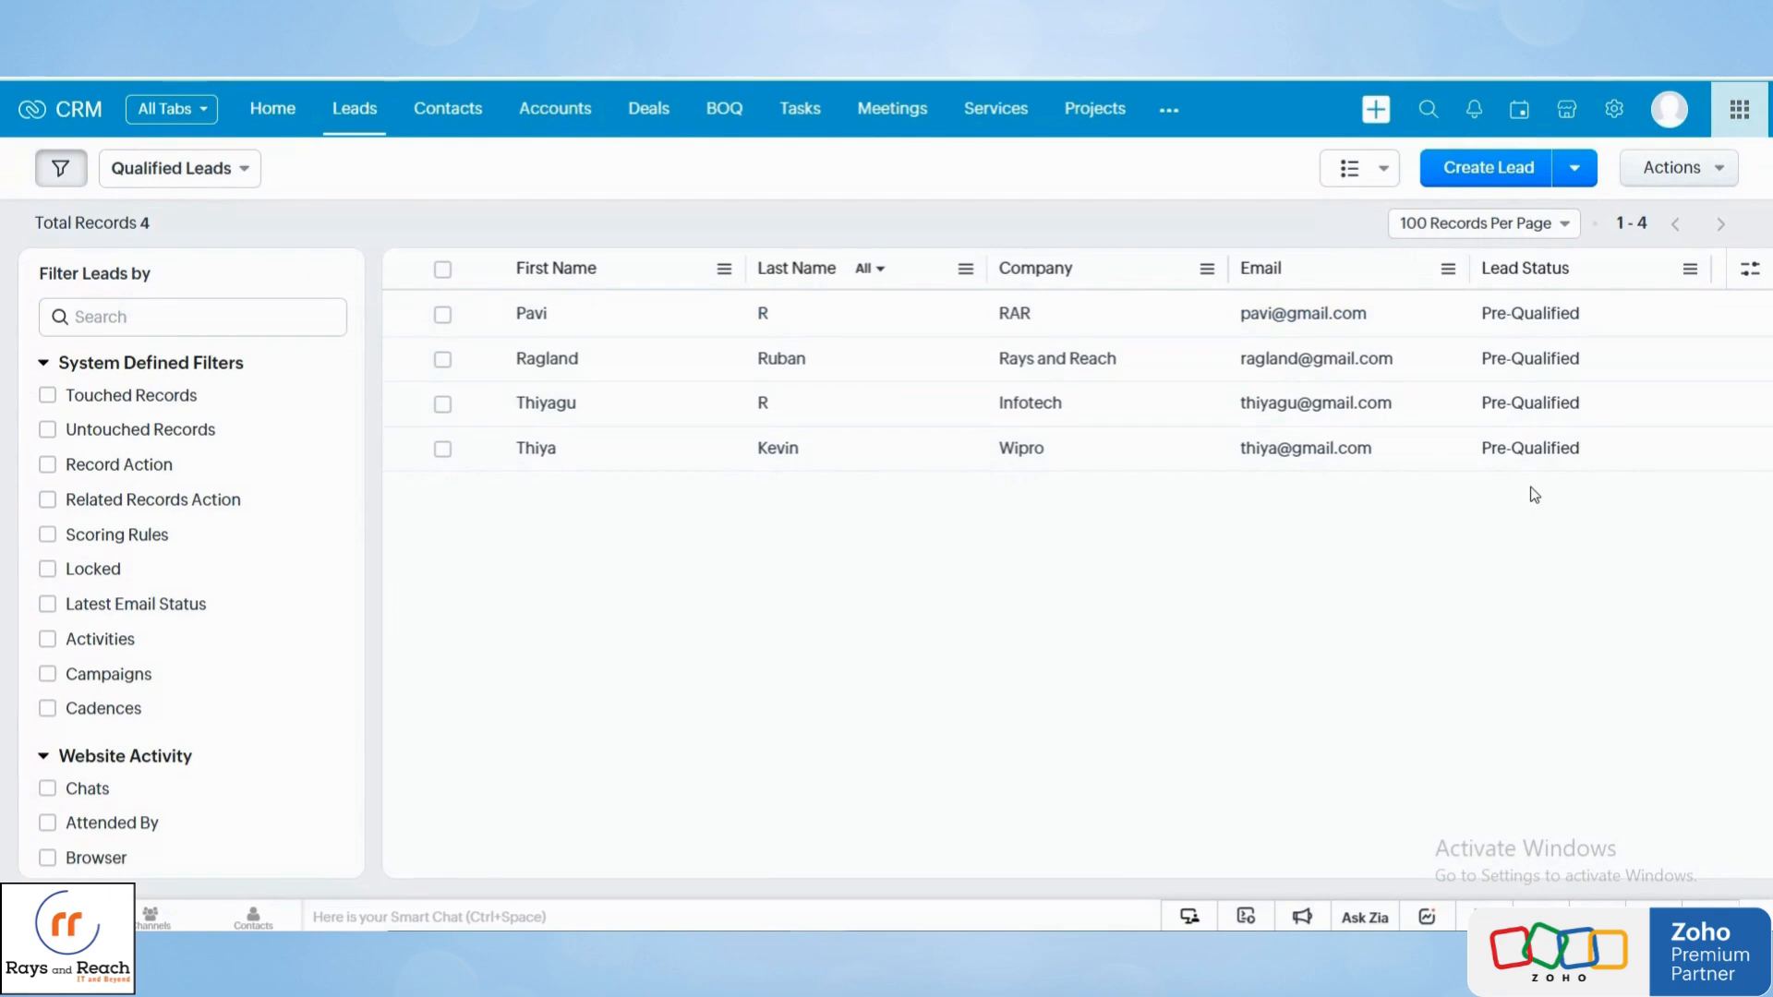
pyautogui.click(443, 272)
pyautogui.click(661, 177)
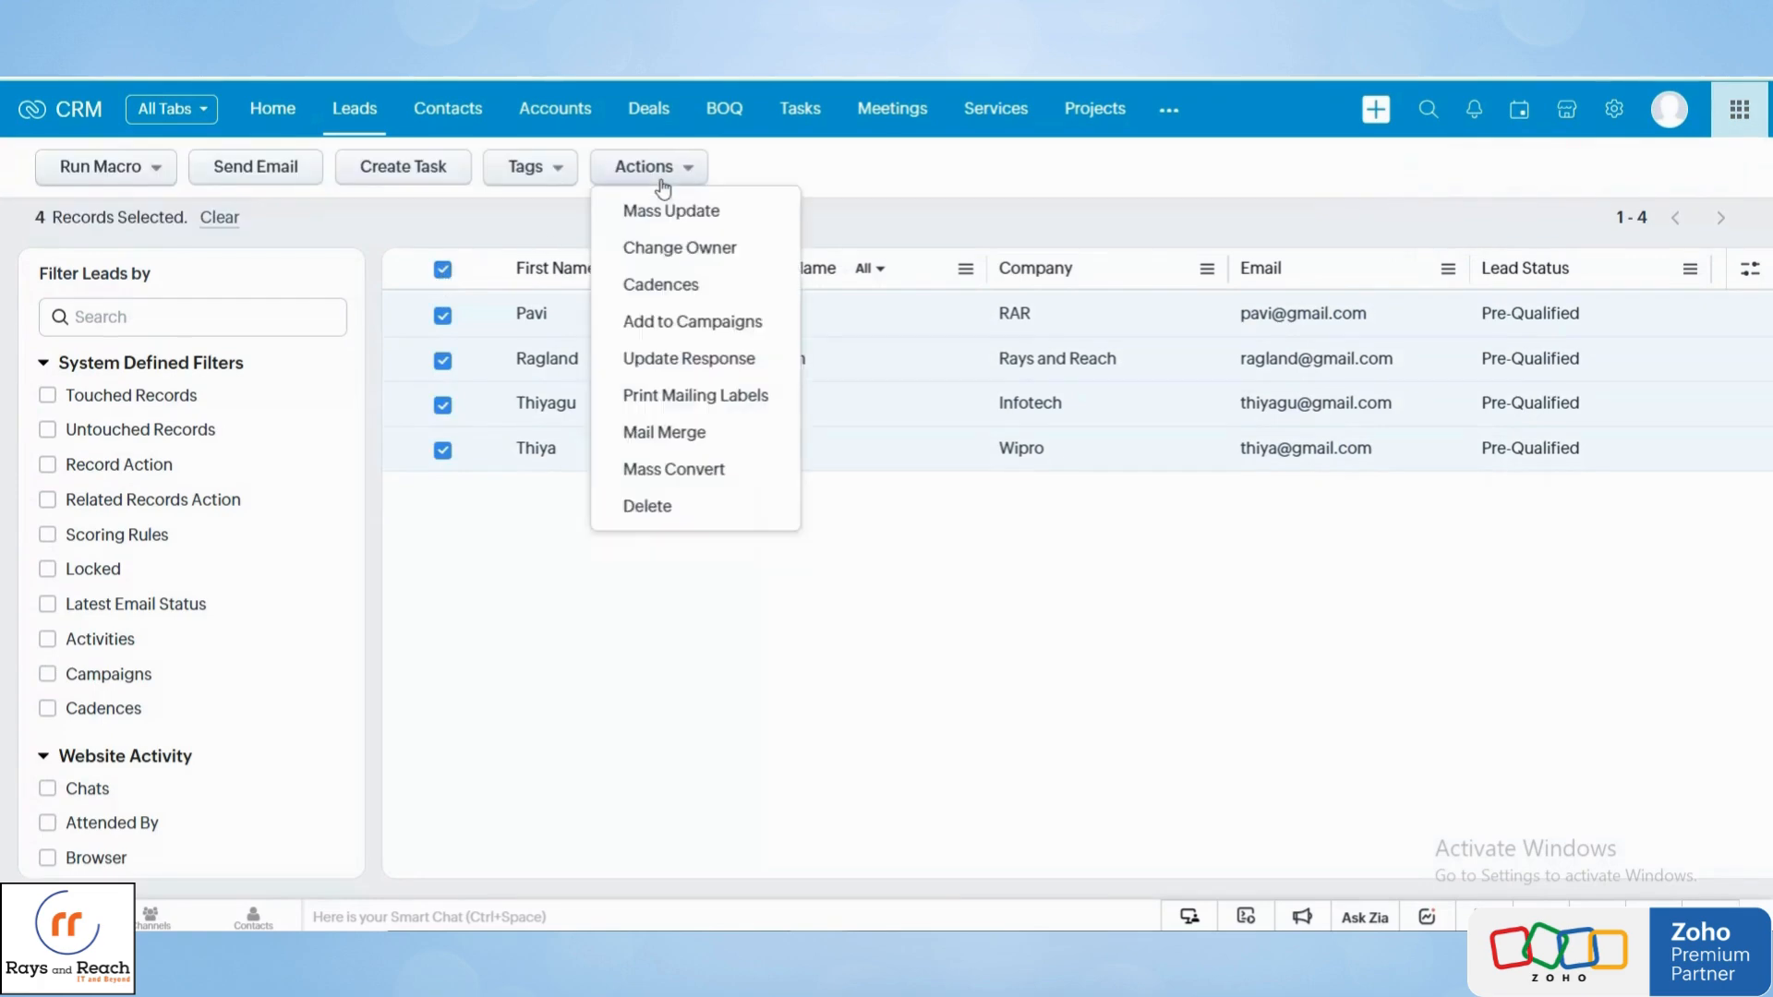
pyautogui.click(716, 462)
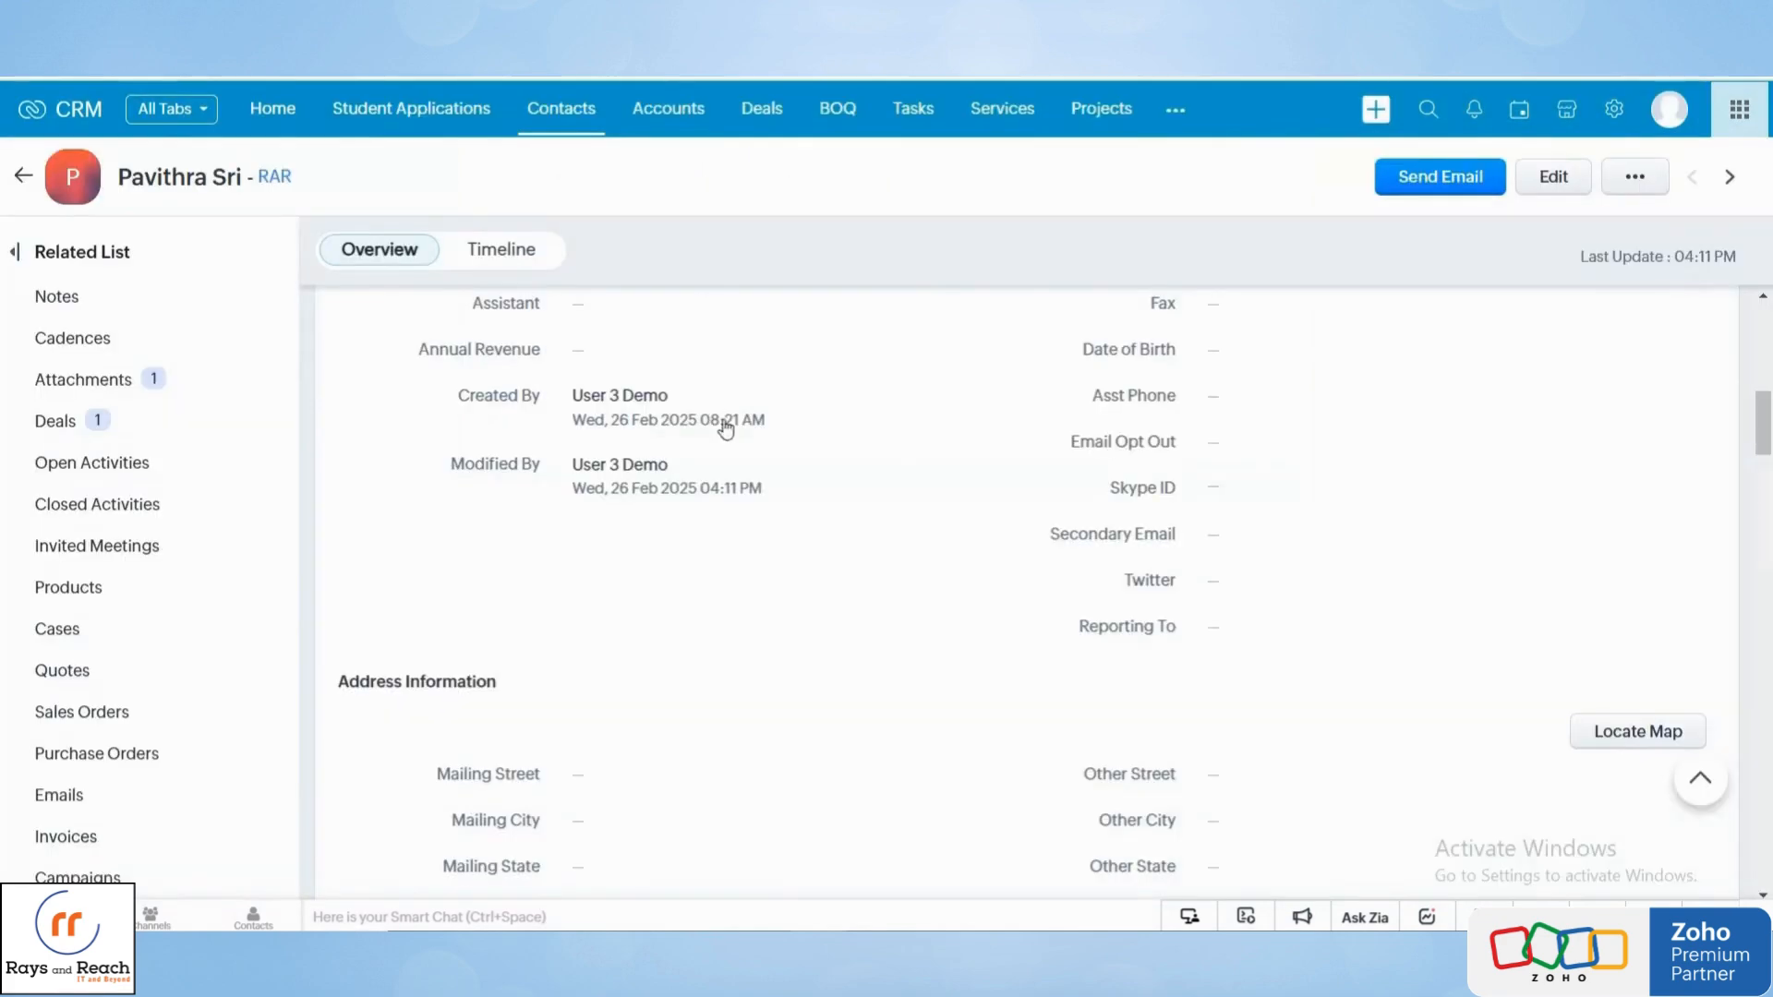
# Step: Examine the detail fields of the RAR contact record and the Rays and Reach account record
pyautogui.scroll(5, 730, 424)
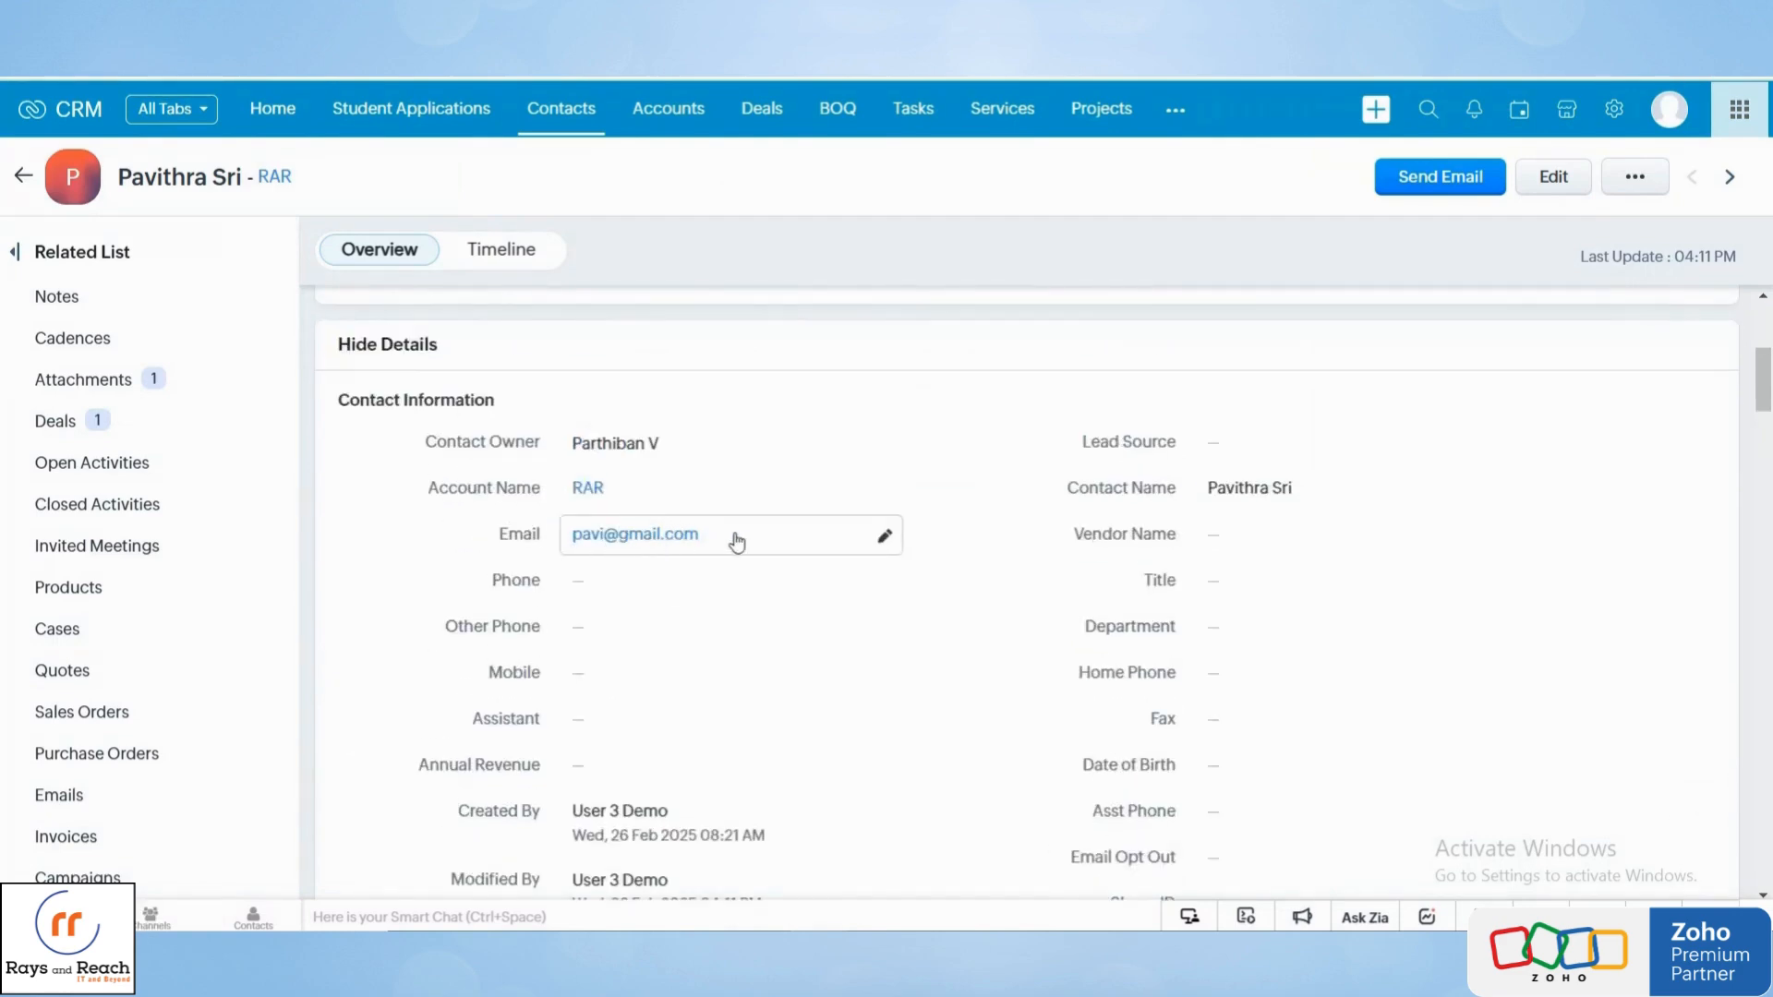
pyautogui.scroll(-3, 729, 637)
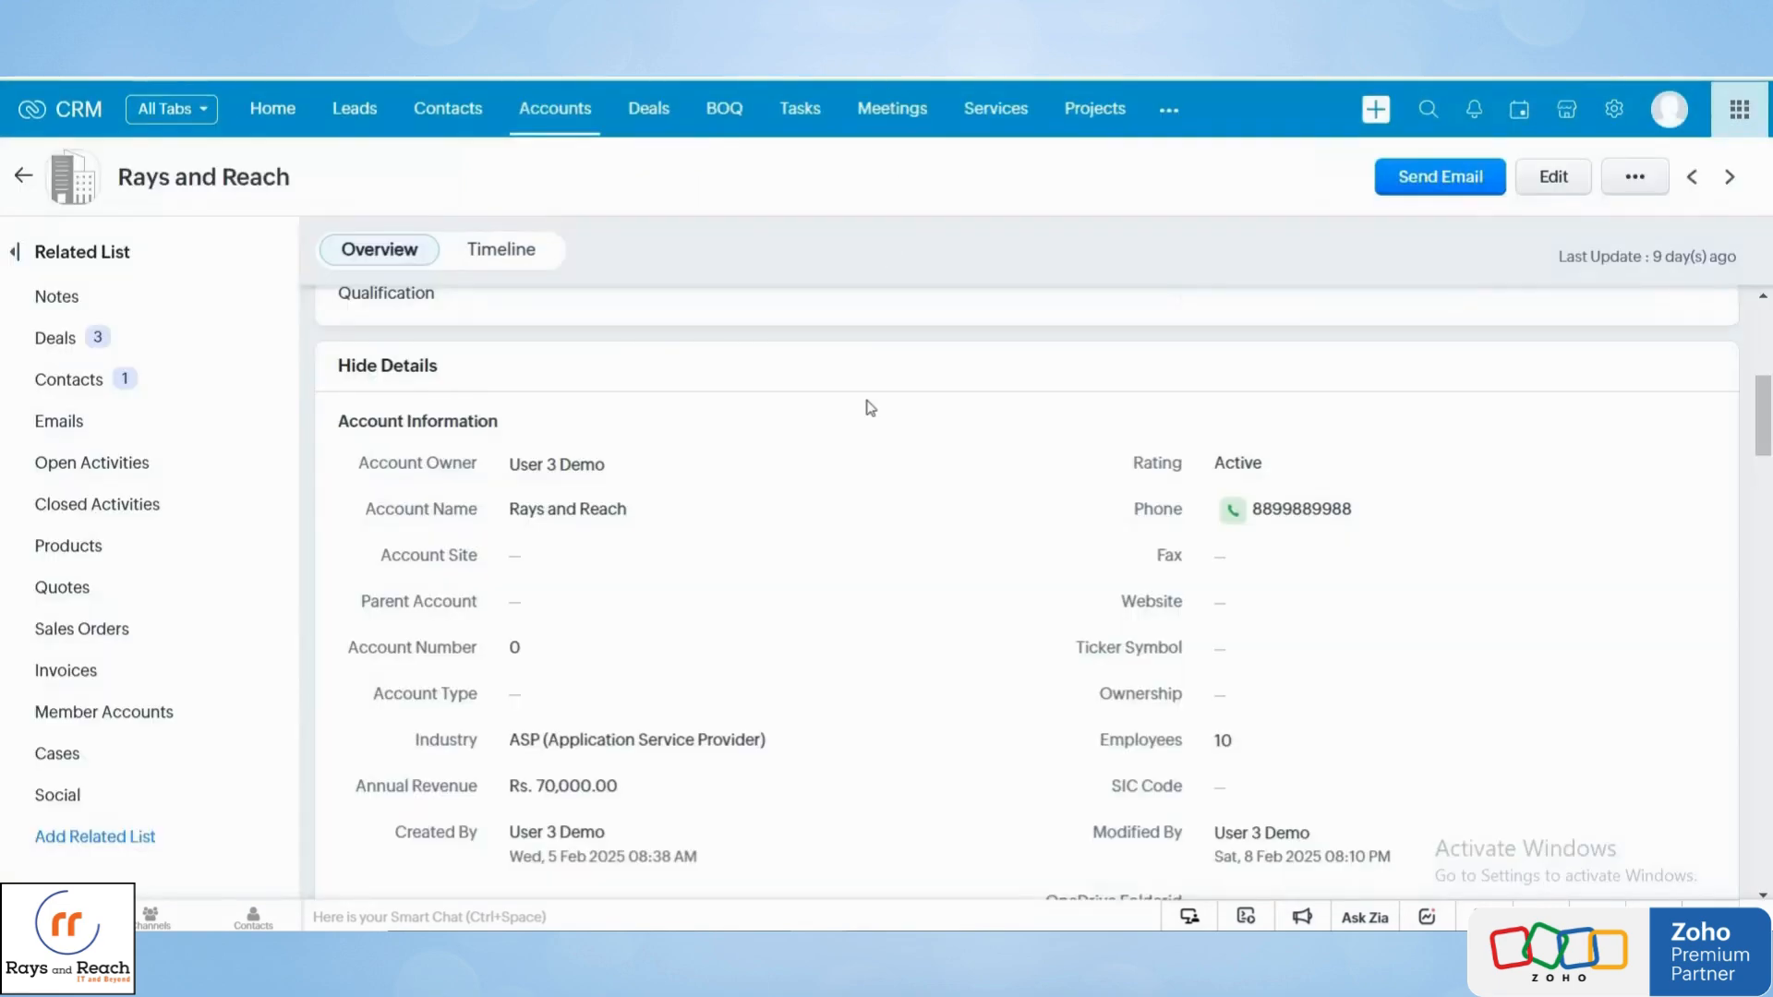
pyautogui.scroll(-1, 870, 408)
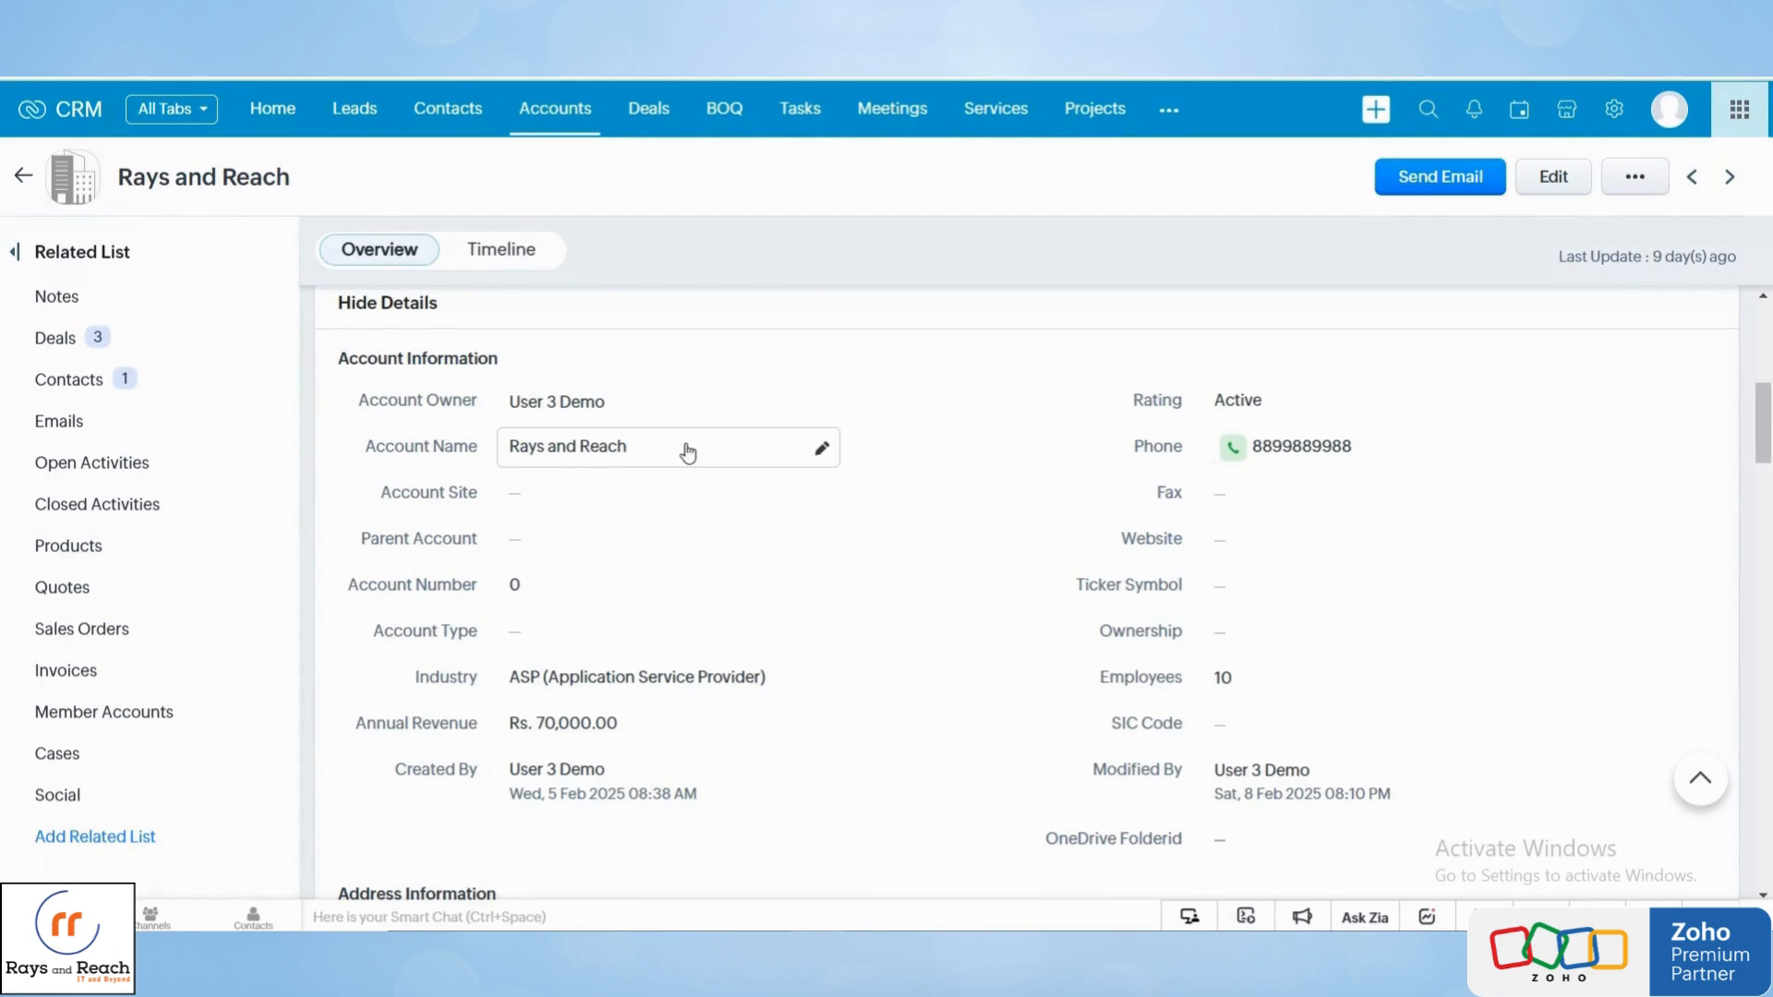
pyautogui.scroll(-4, 704, 545)
pyautogui.scroll(3, 706, 548)
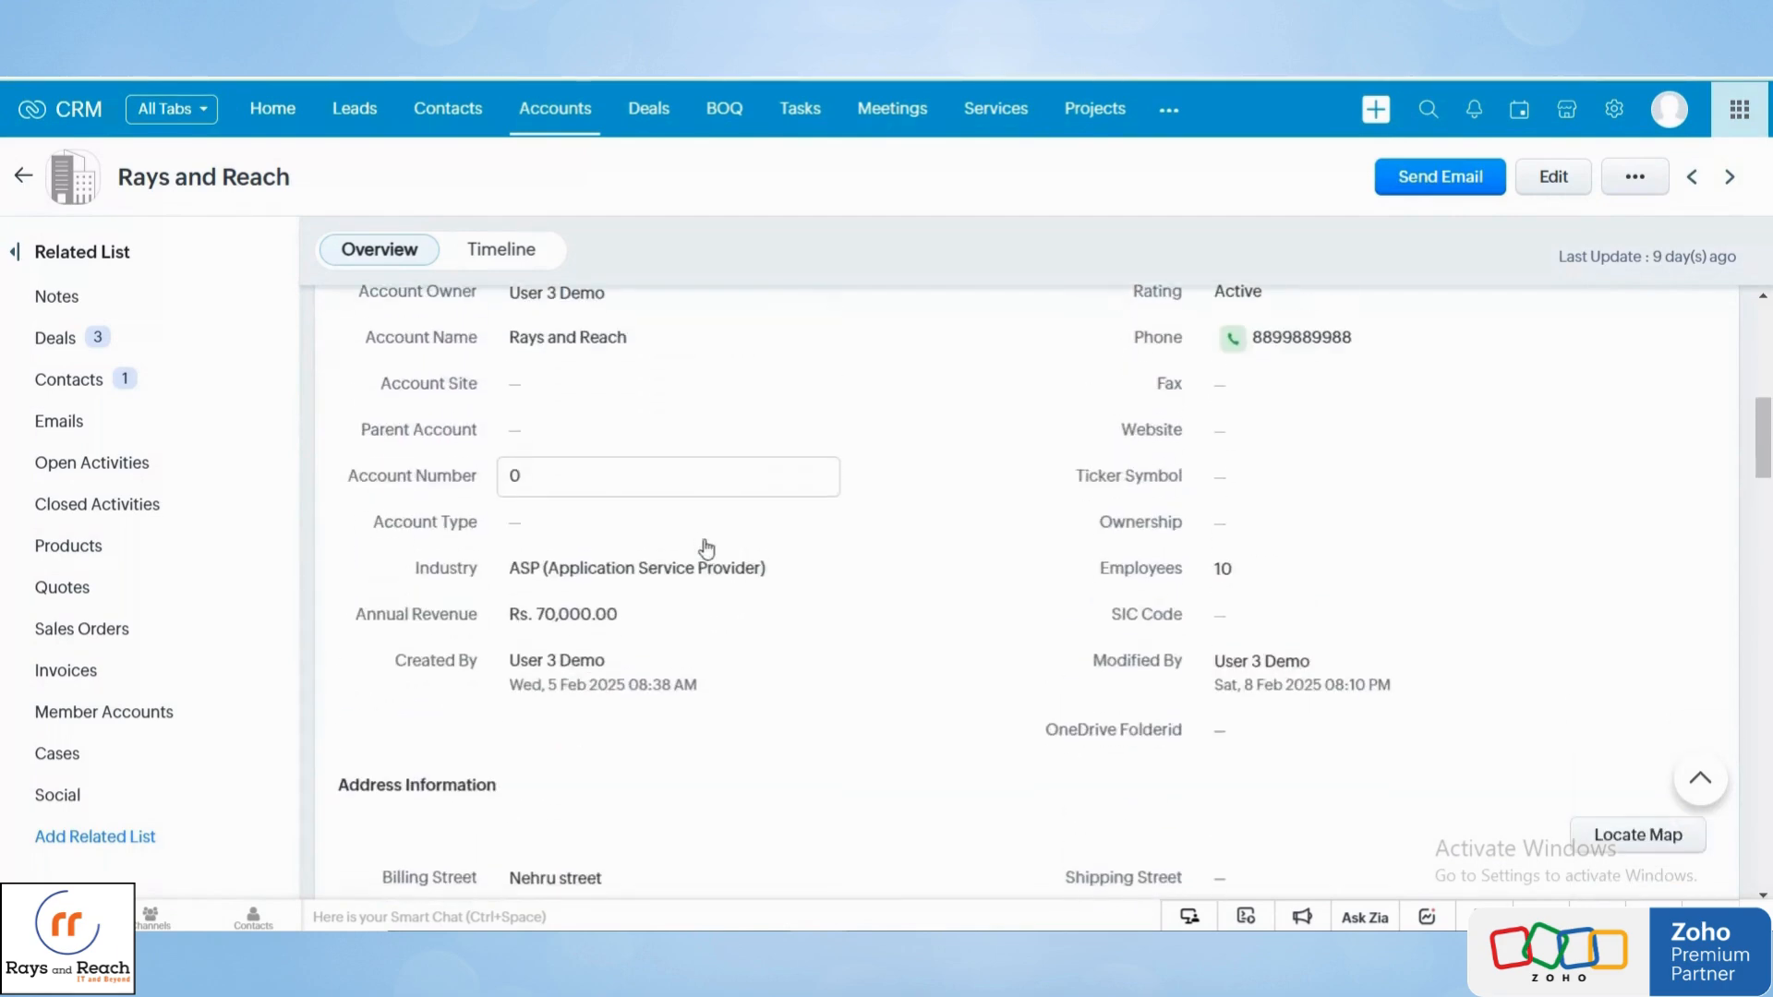
pyautogui.scroll(-1, 689, 641)
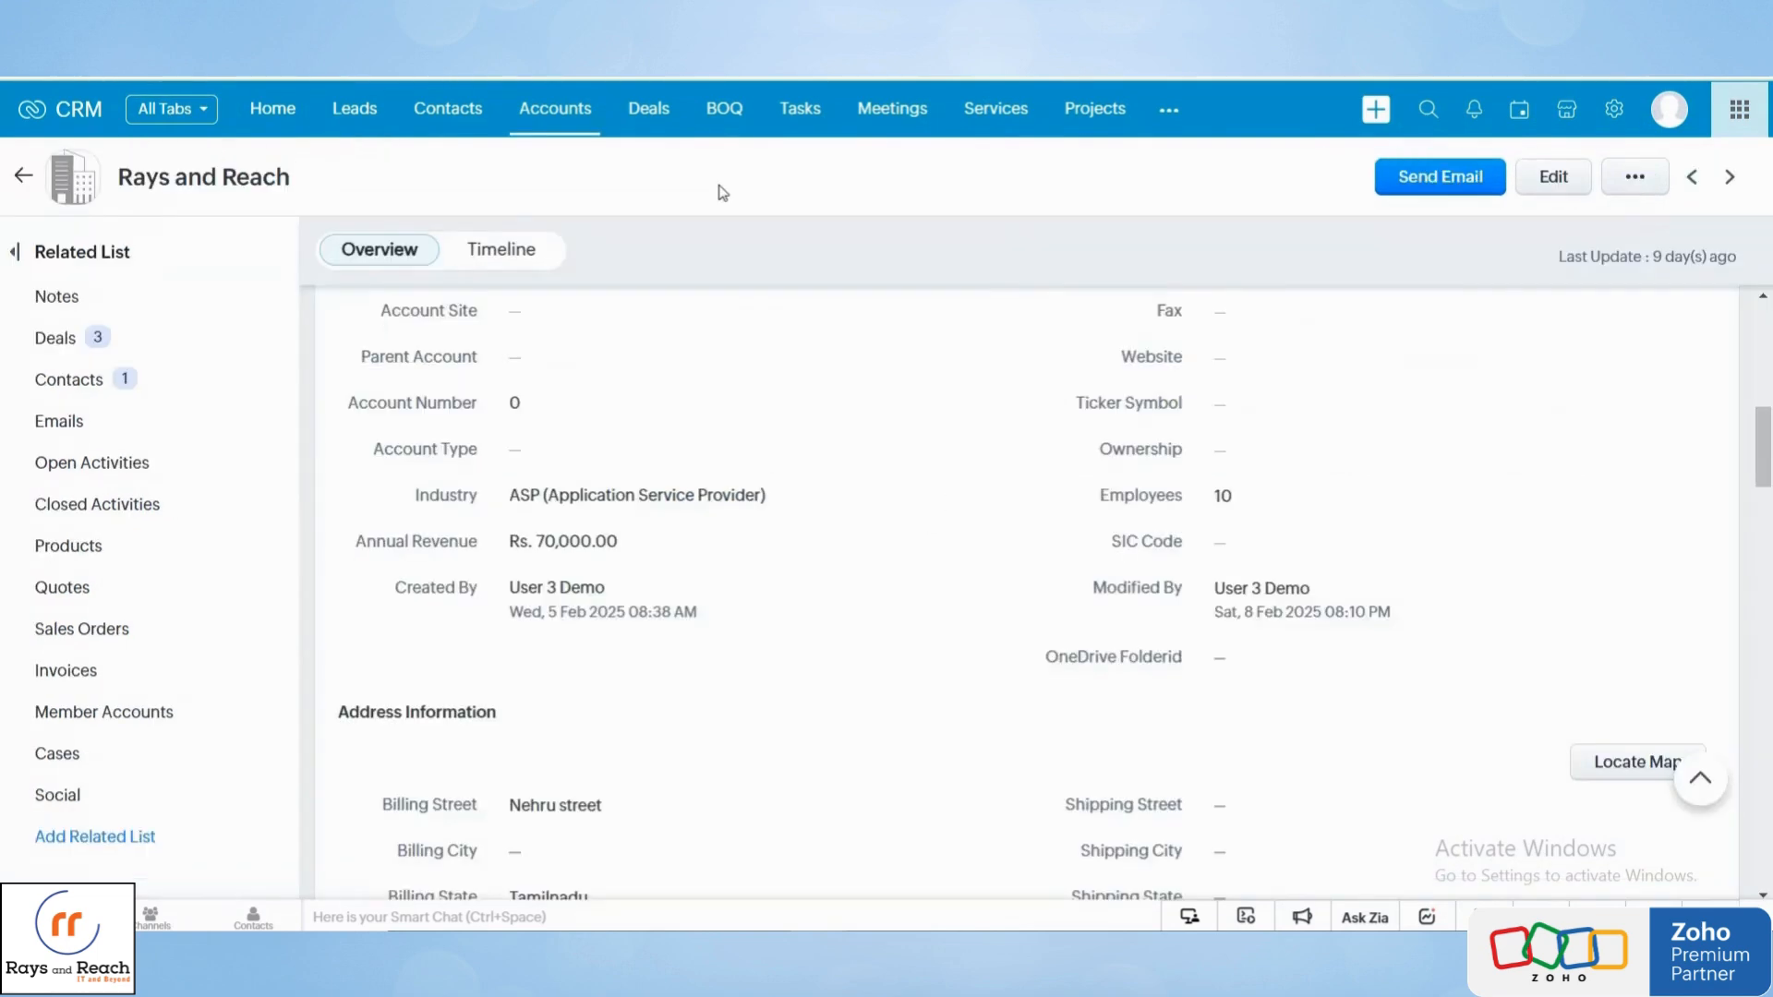
pyautogui.scroll(4, 651, 424)
pyautogui.scroll(2, 651, 424)
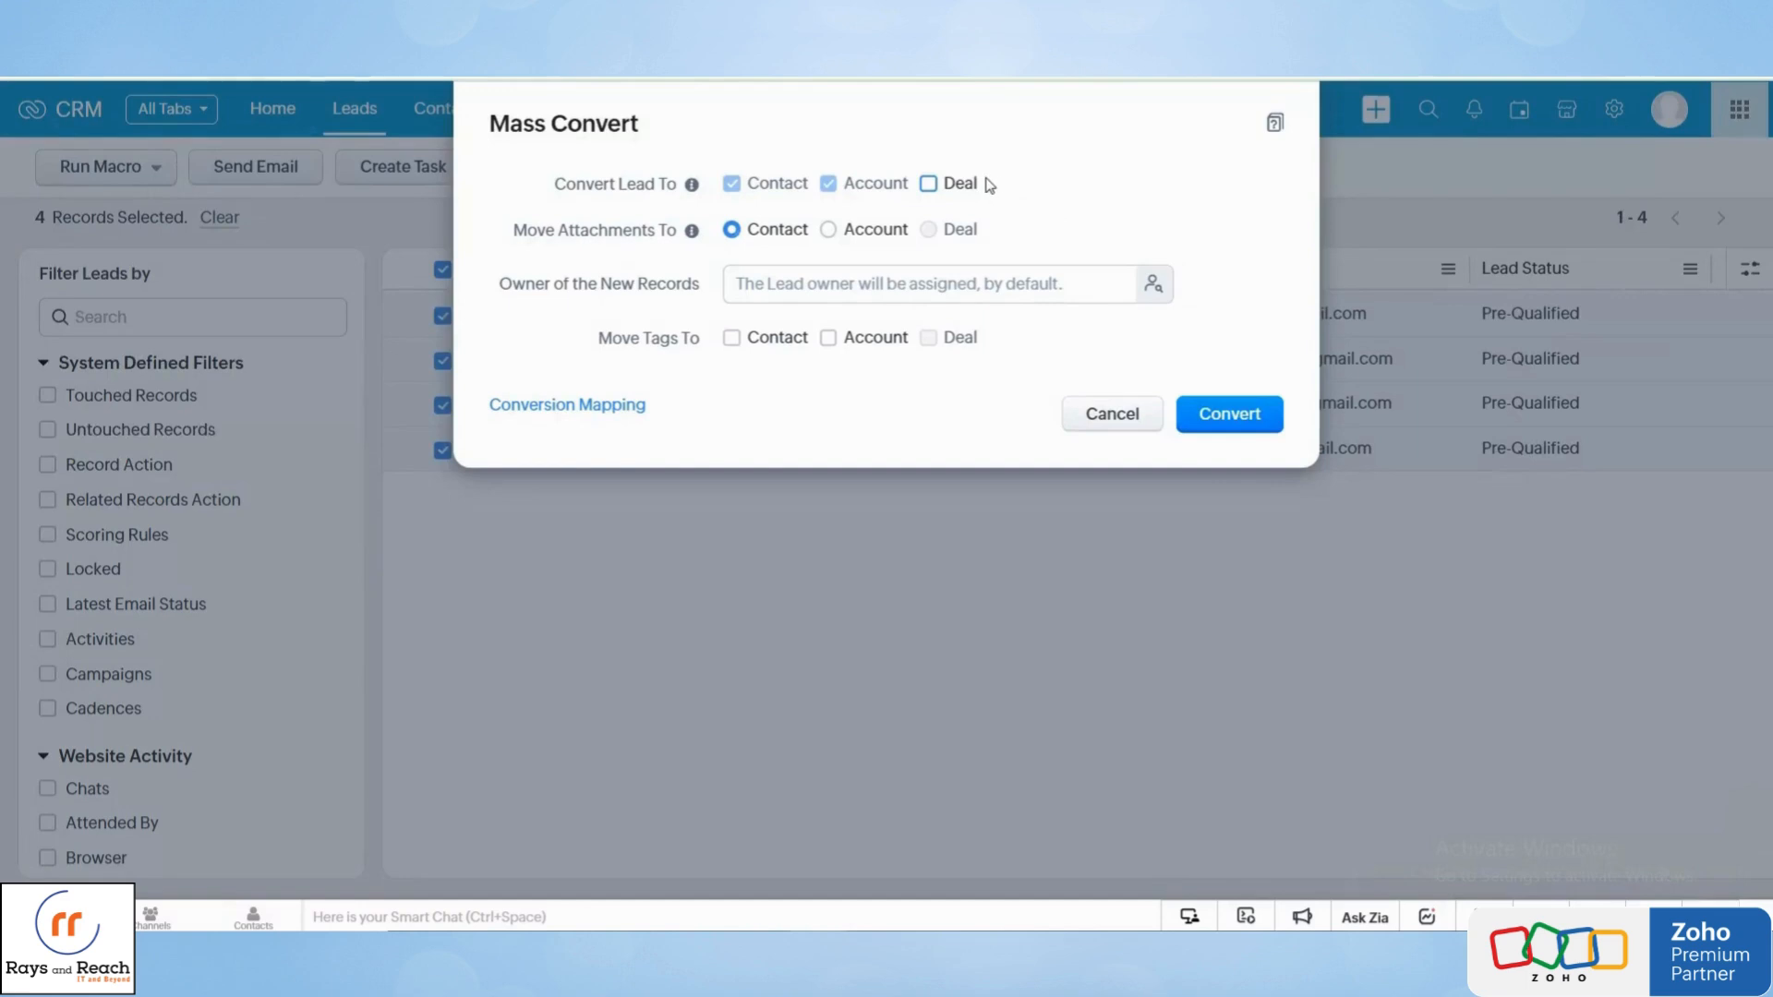
# Step: Include a deal in the mass conversion and set its name to ${Leads.Lead Name}-${Leads.Company}
pyautogui.click(960, 184)
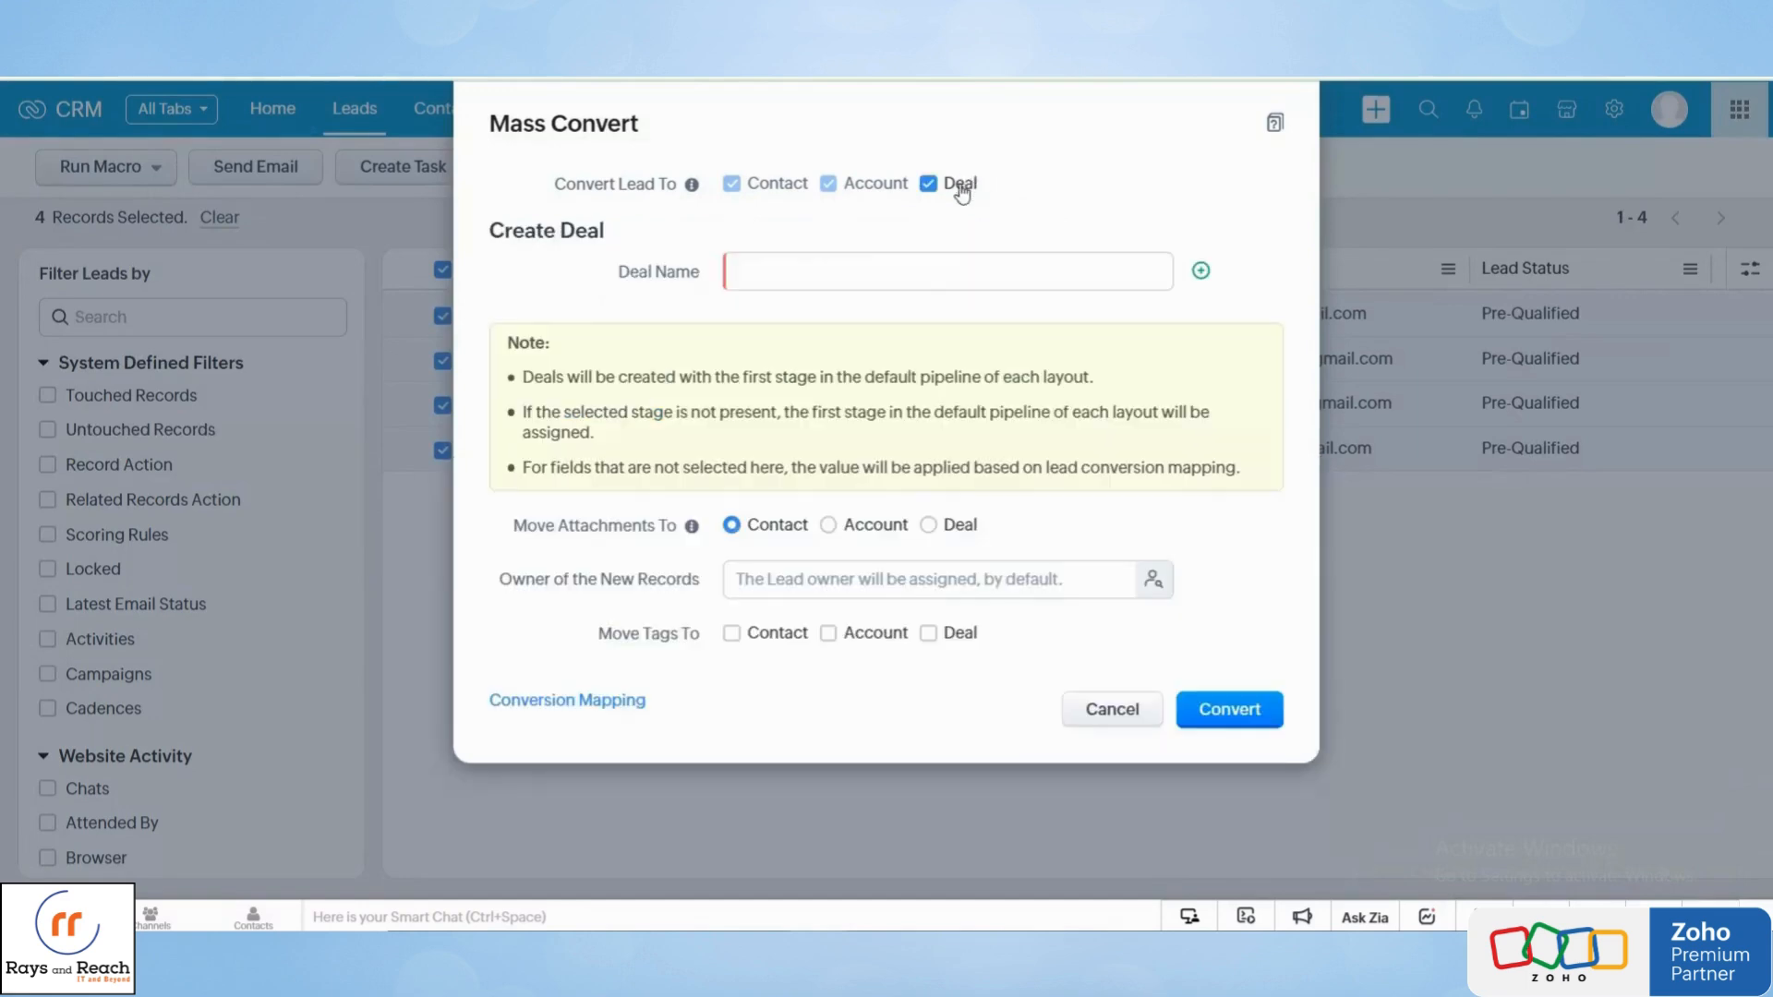
pyautogui.click(817, 279)
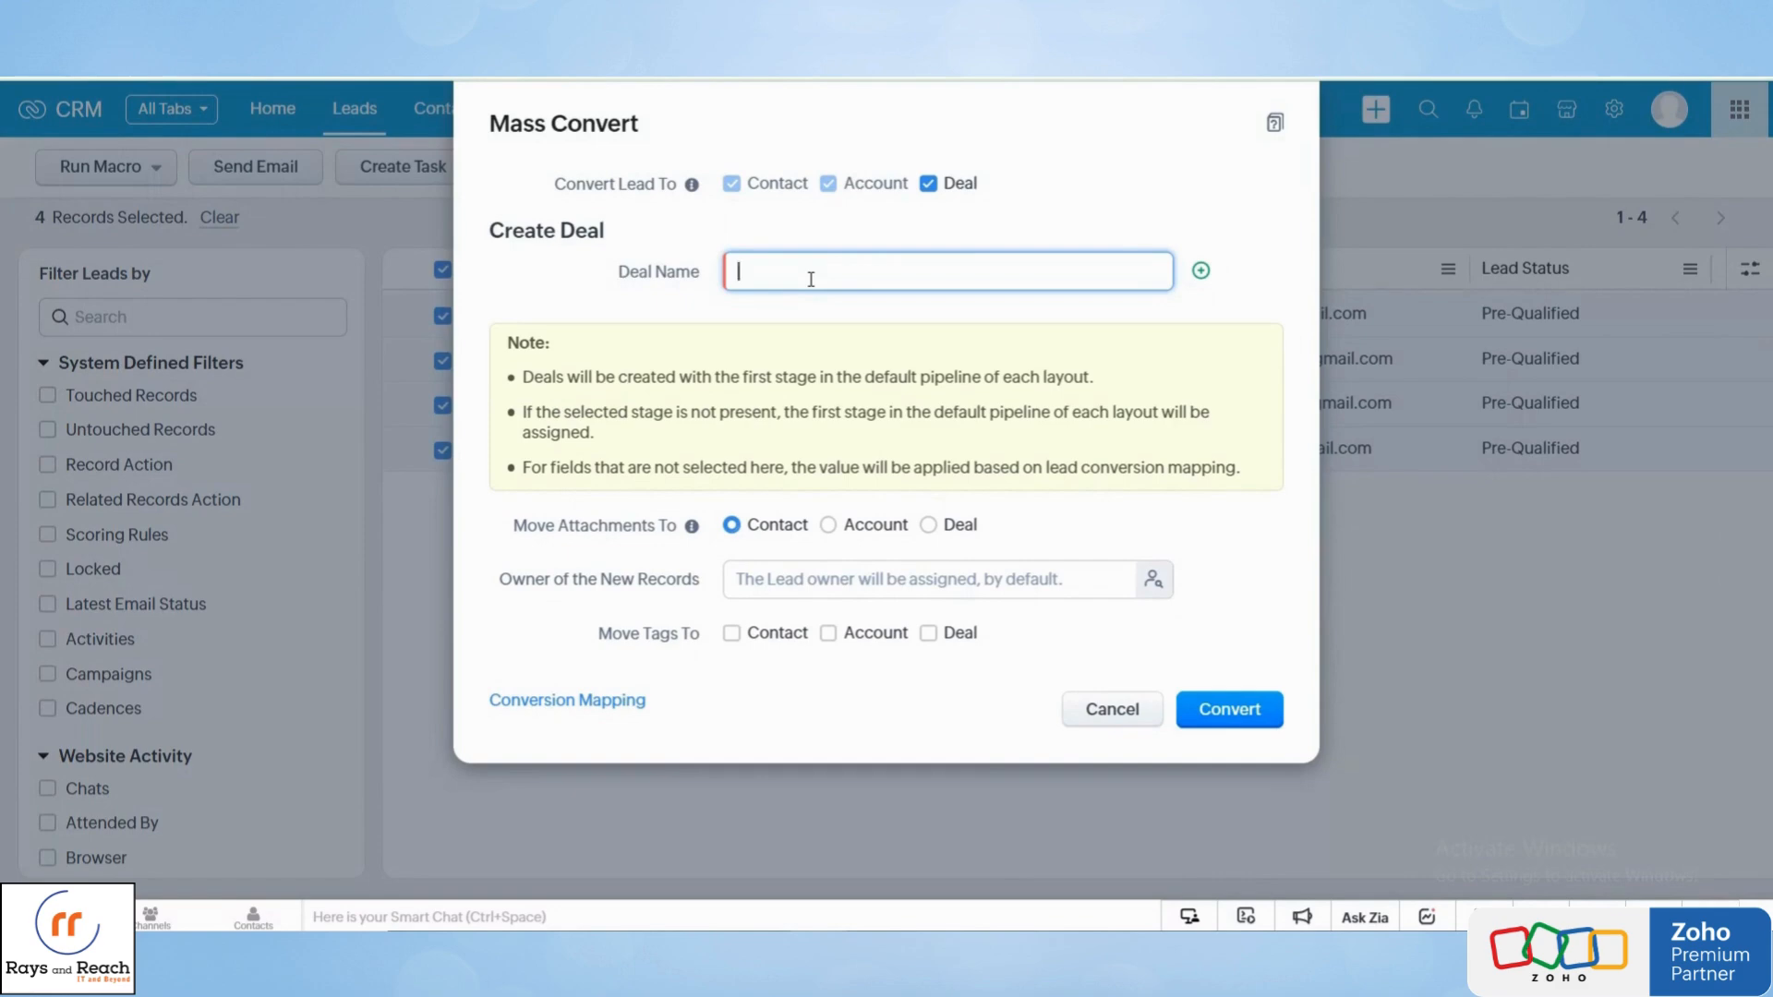
pyautogui.write('#')
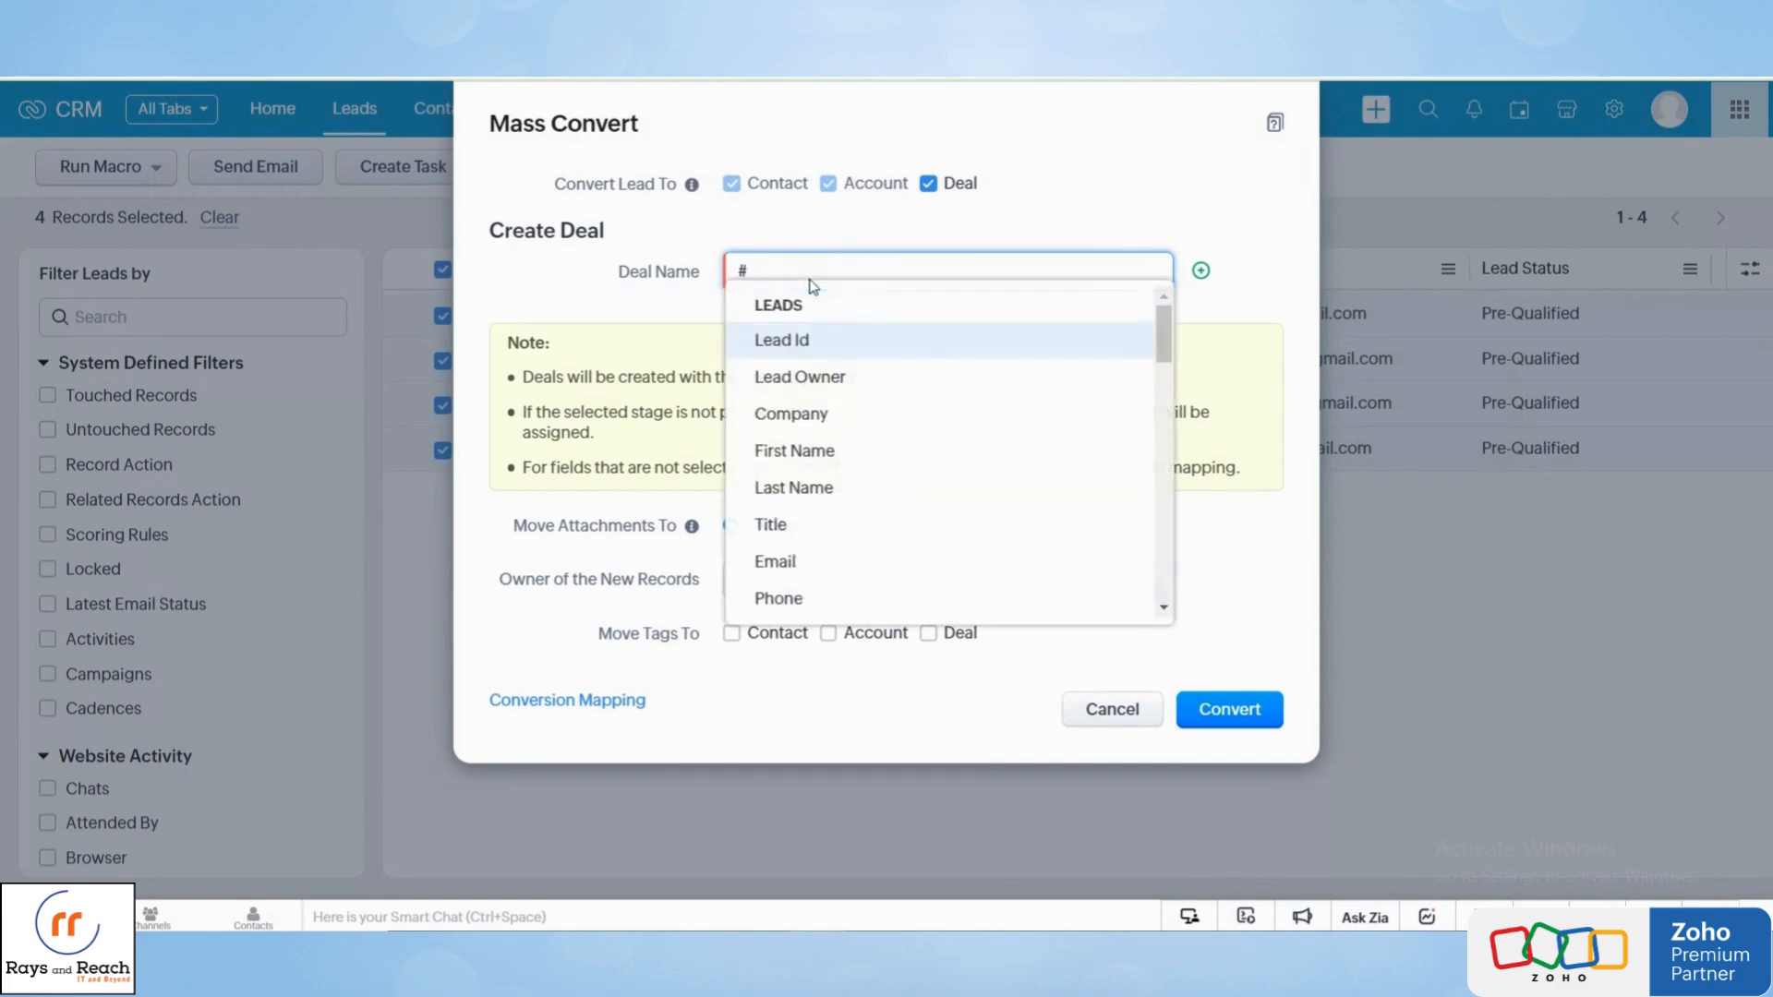
pyautogui.write('lead')
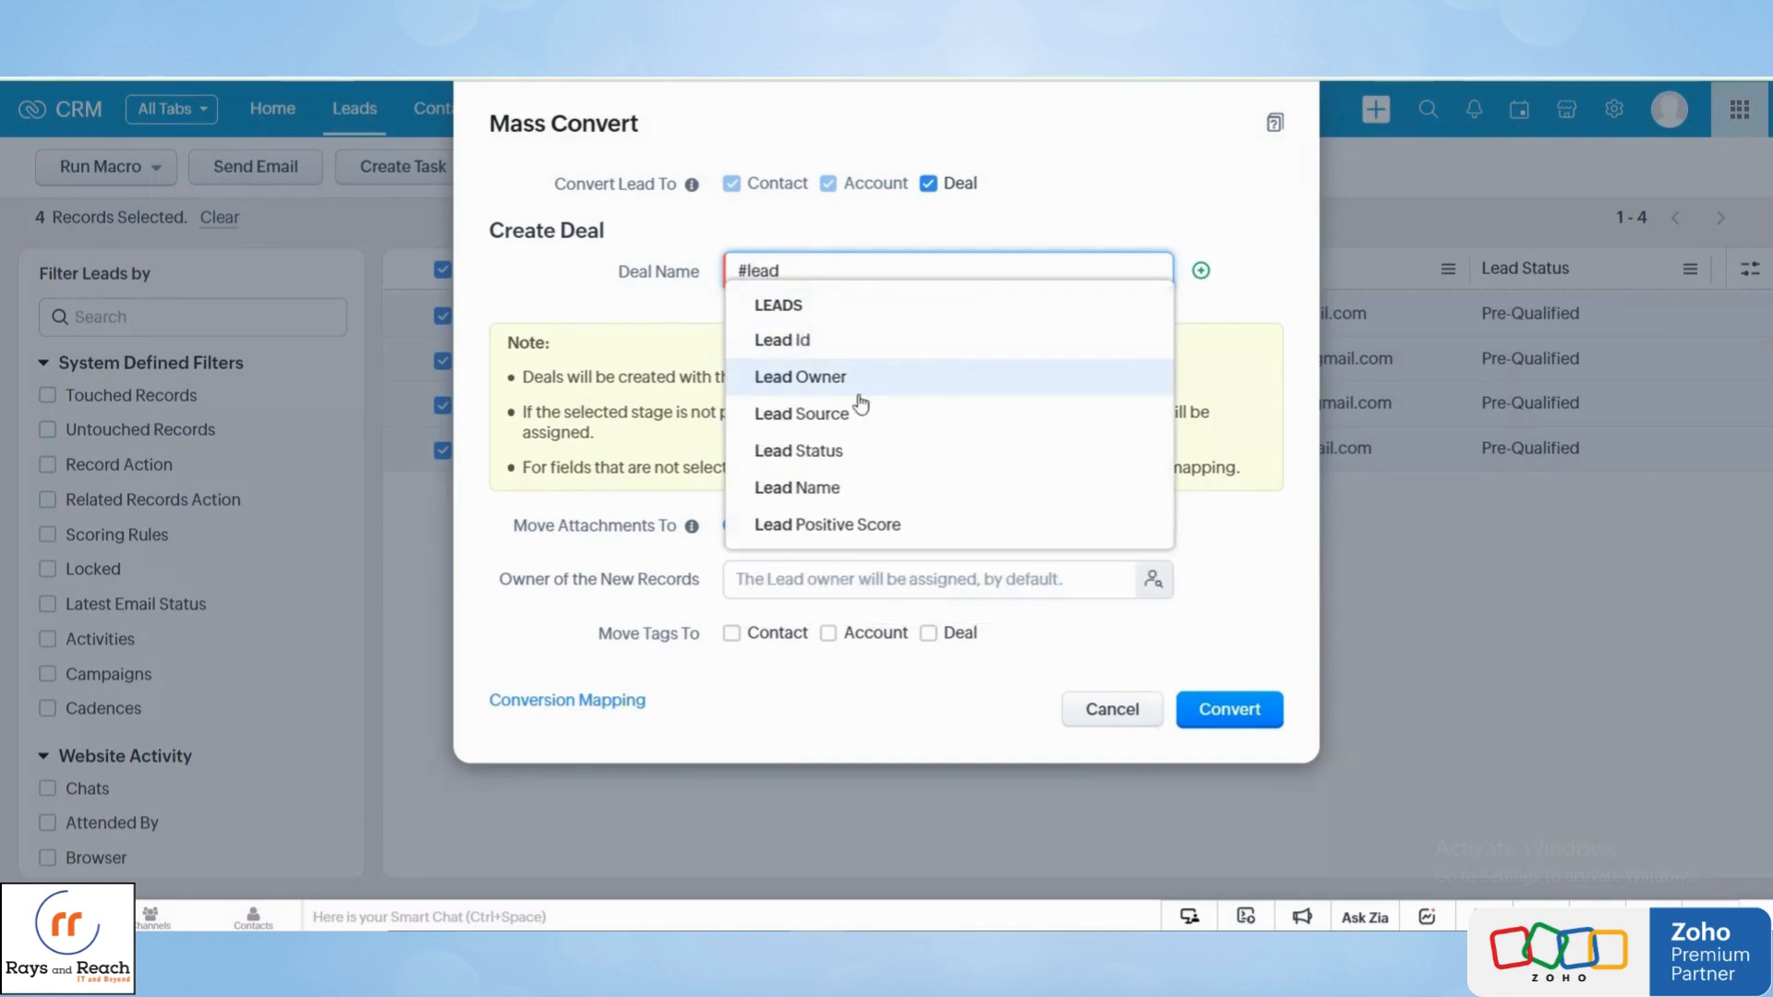
pyautogui.click(840, 489)
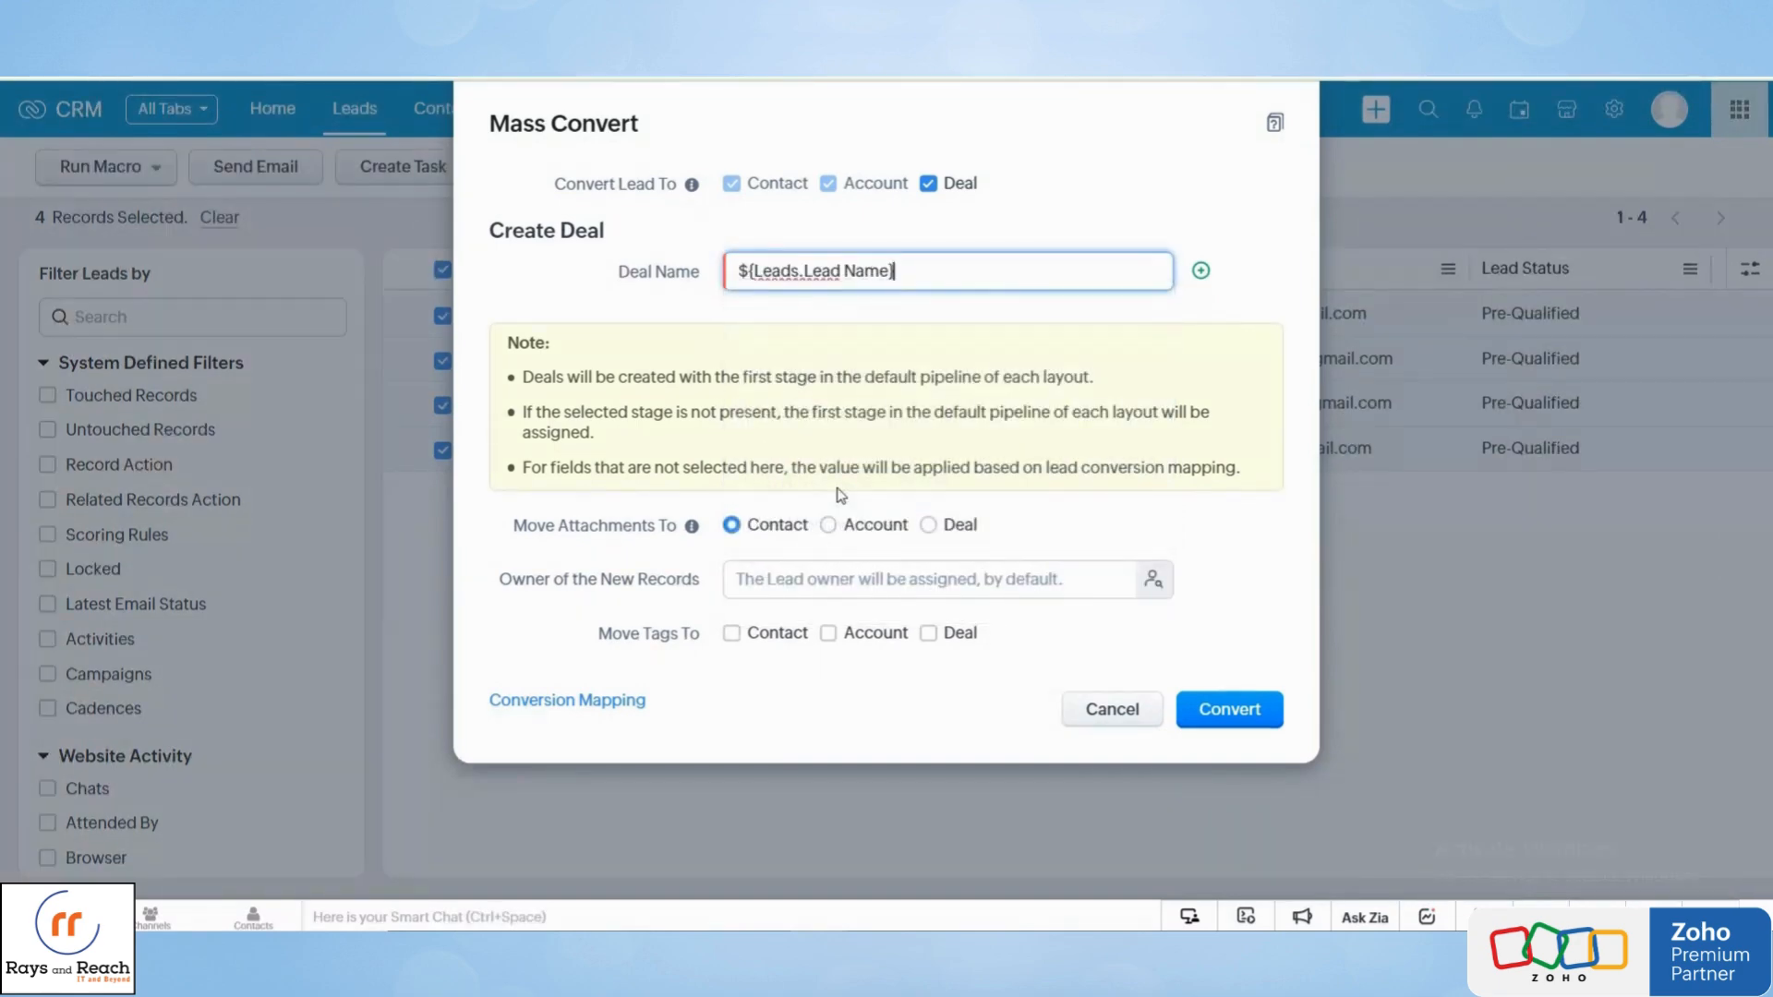
pyautogui.write('-#com')
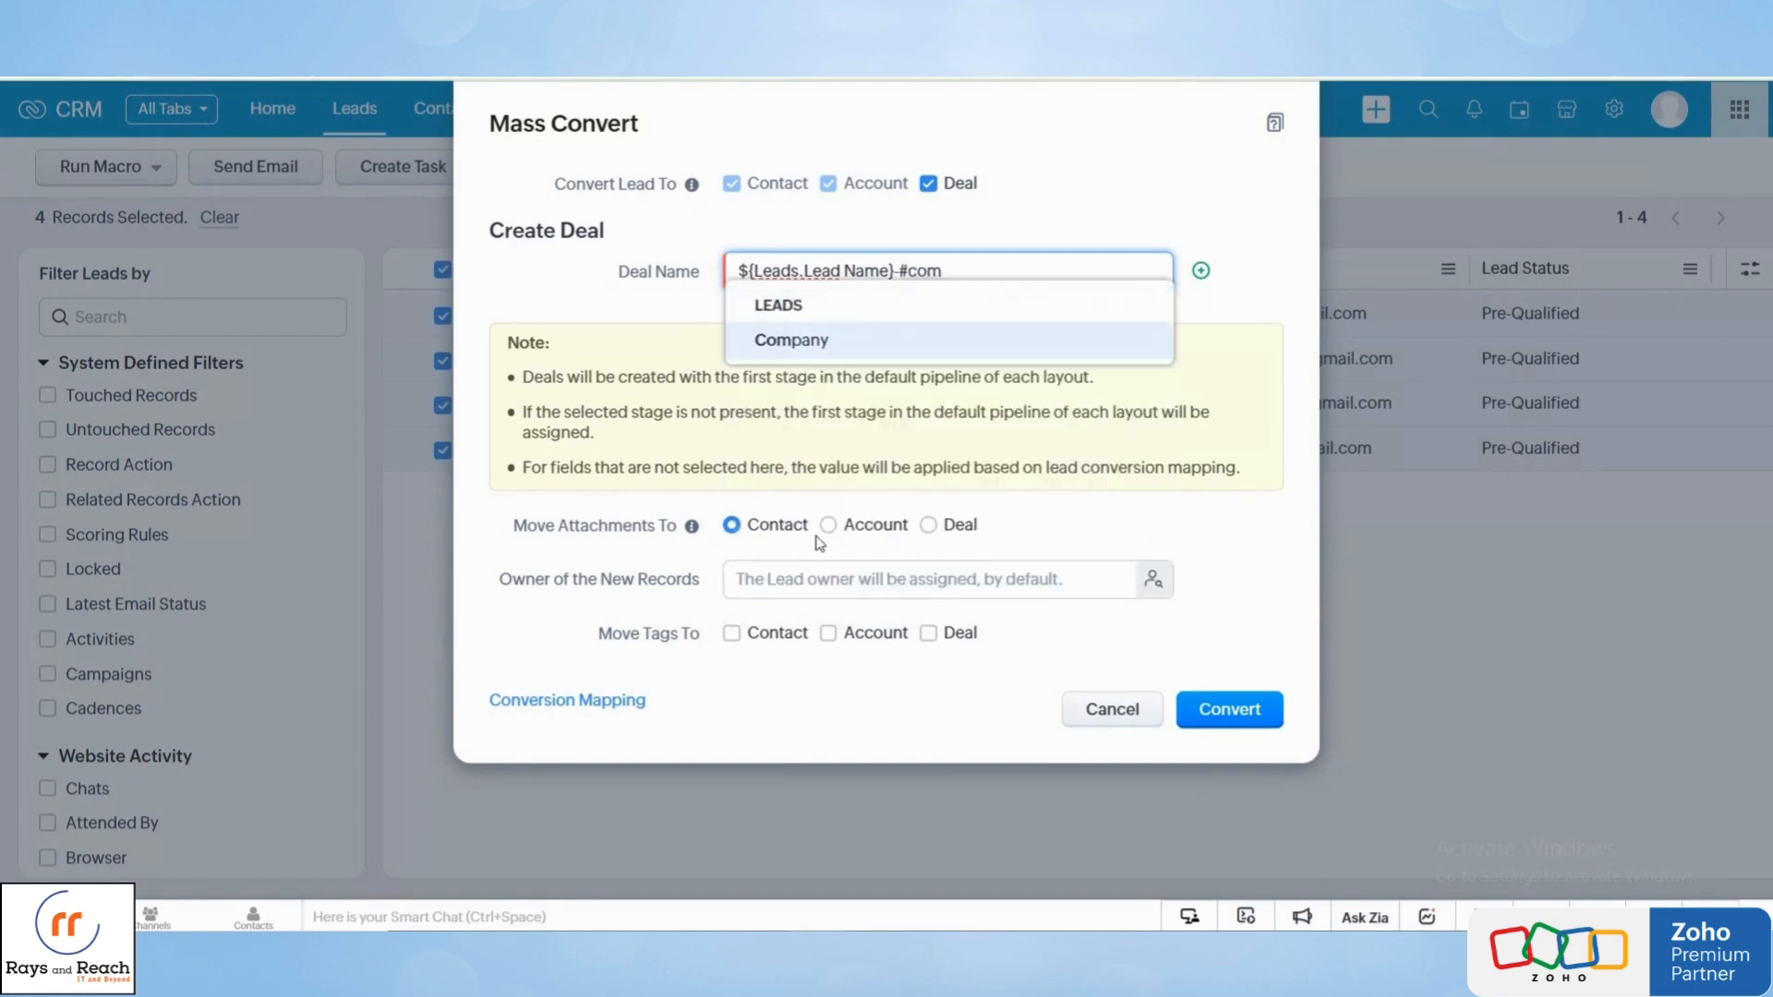
pyautogui.click(857, 357)
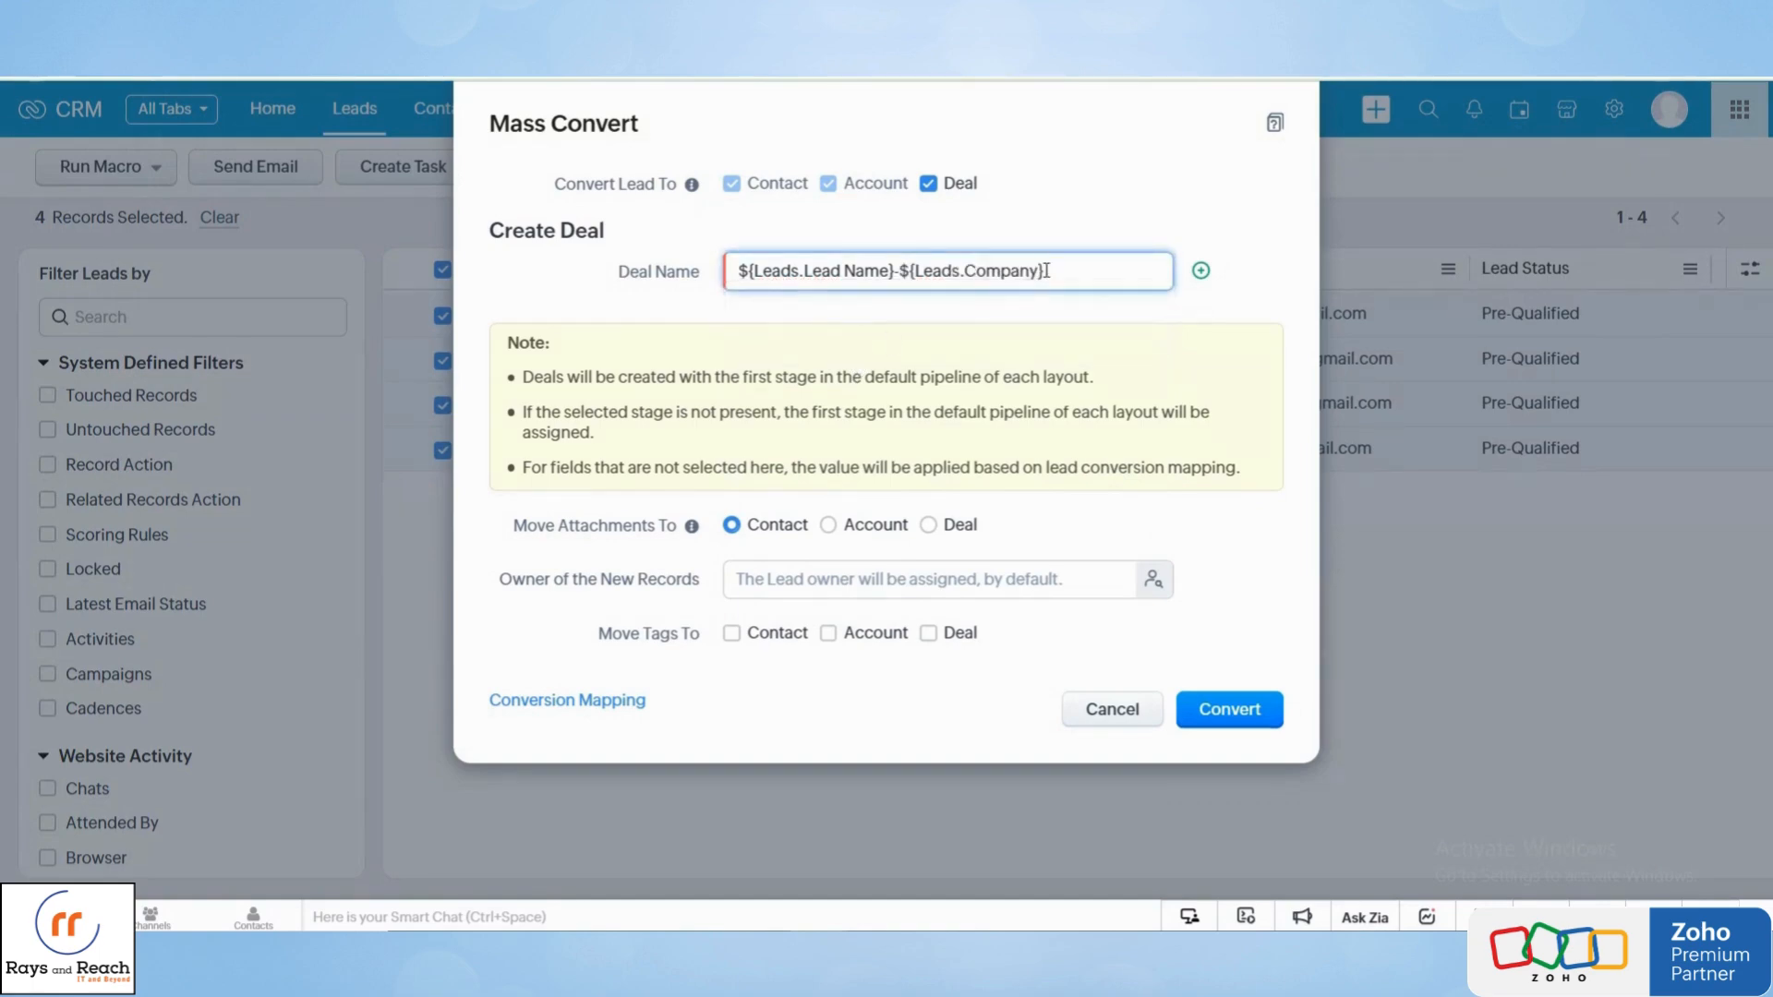
# Step: Add the Closing Date field to the new deals and set it to Feb 27, 2025
pyautogui.click(1200, 271)
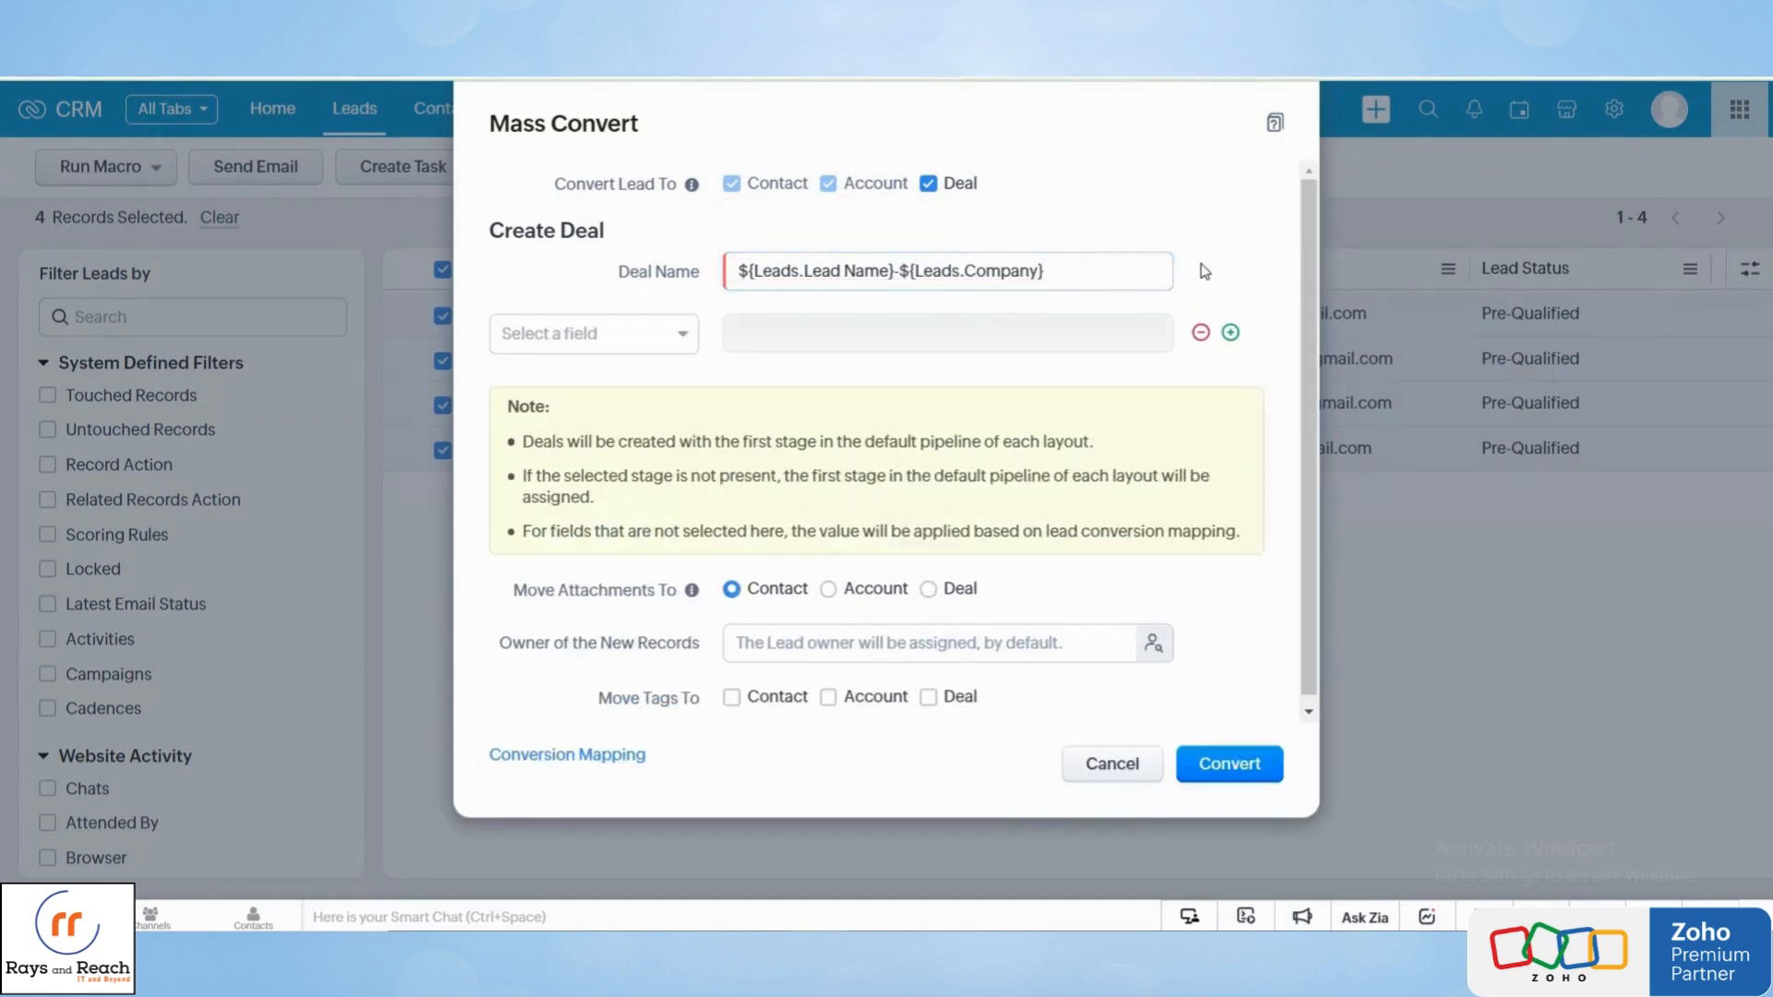
pyautogui.click(659, 338)
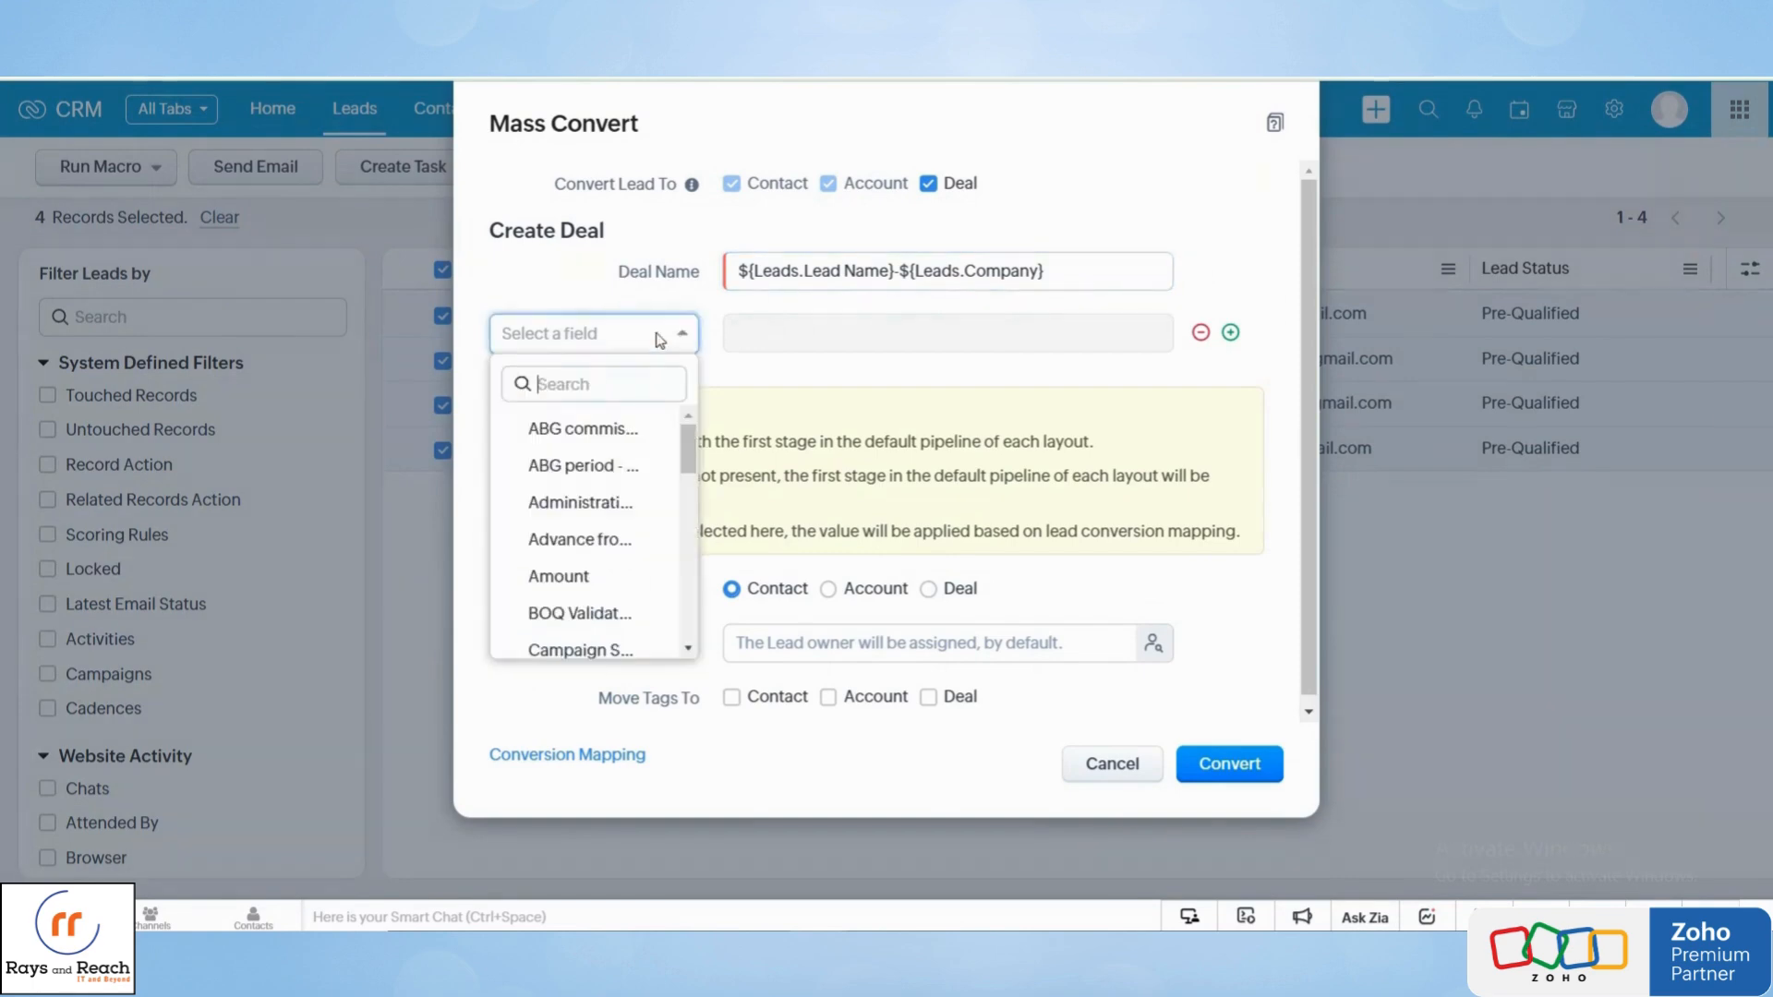
pyautogui.write('clo')
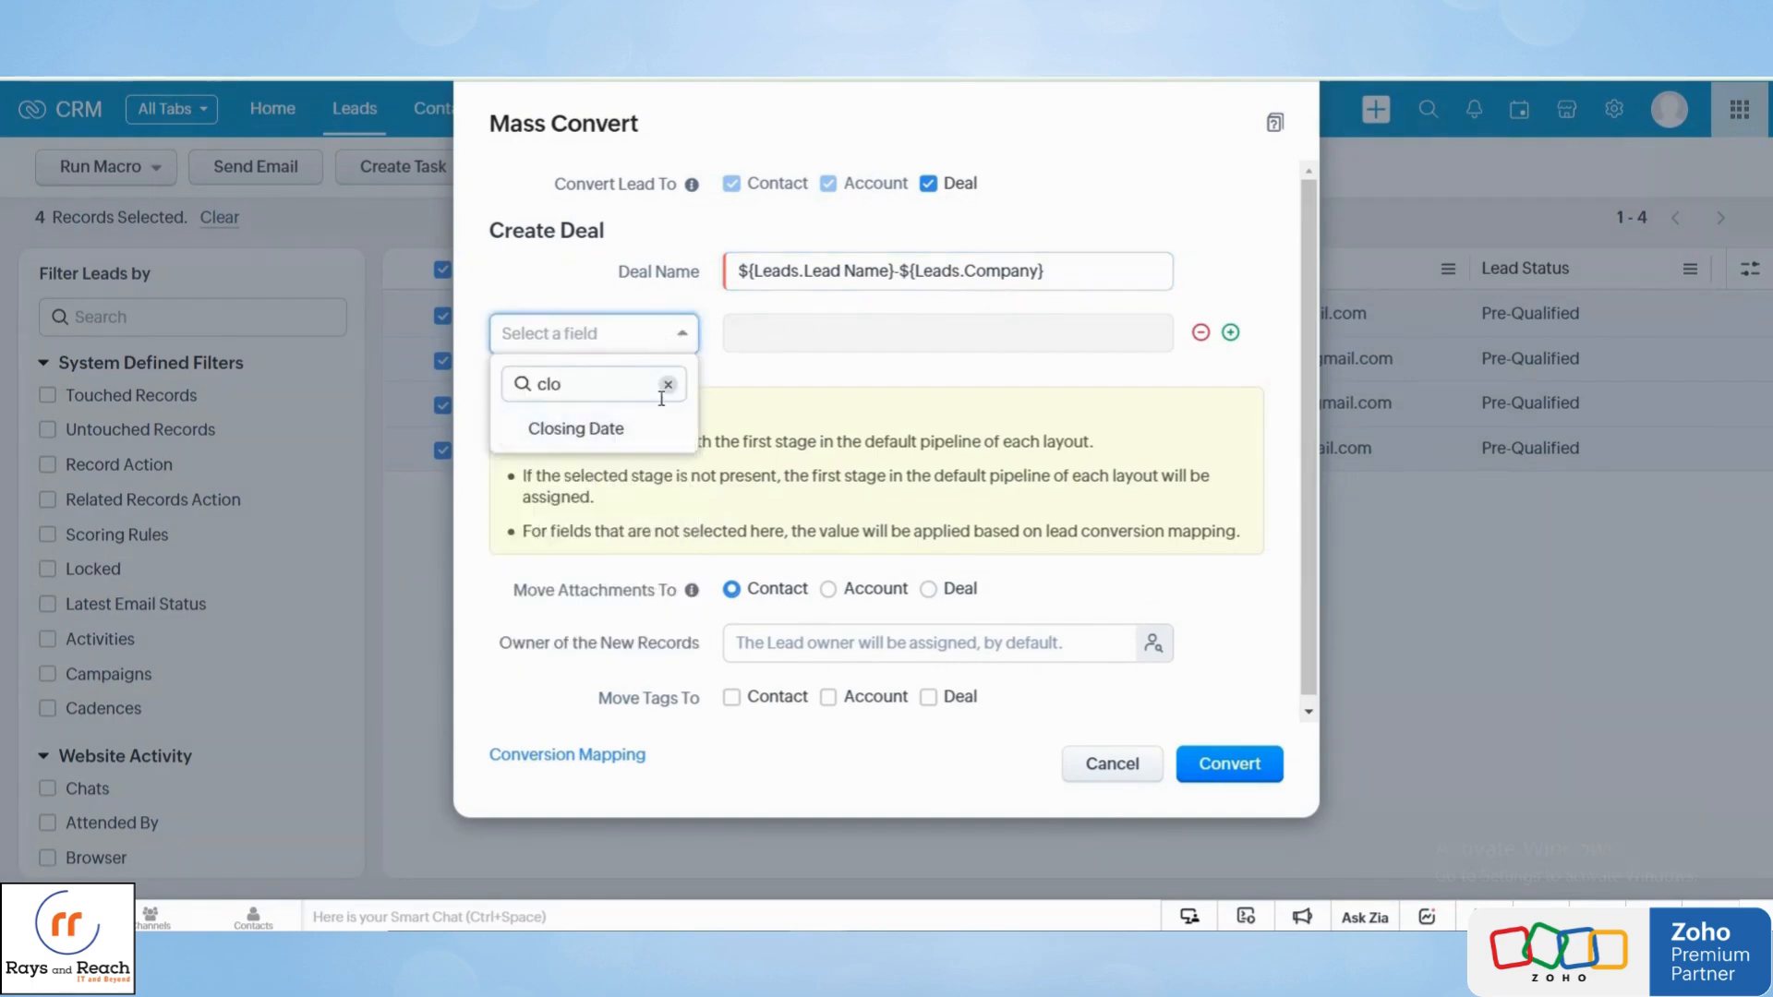
pyautogui.click(643, 436)
pyautogui.click(855, 336)
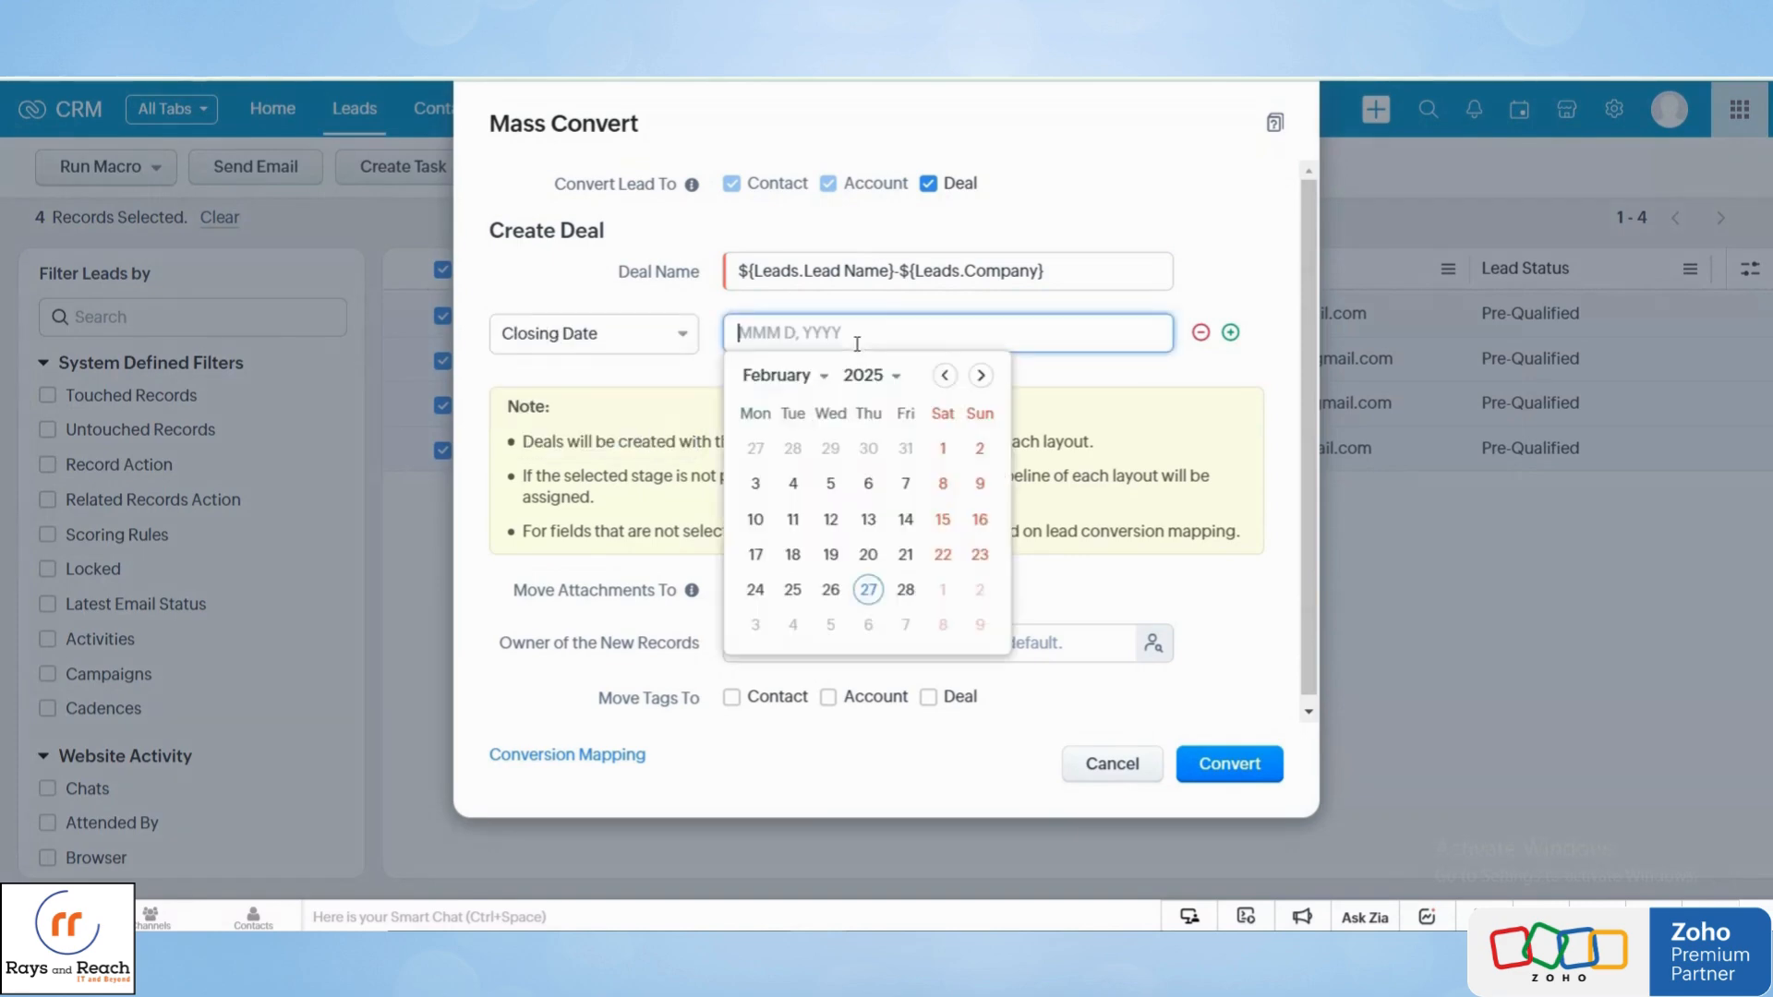
pyautogui.click(870, 588)
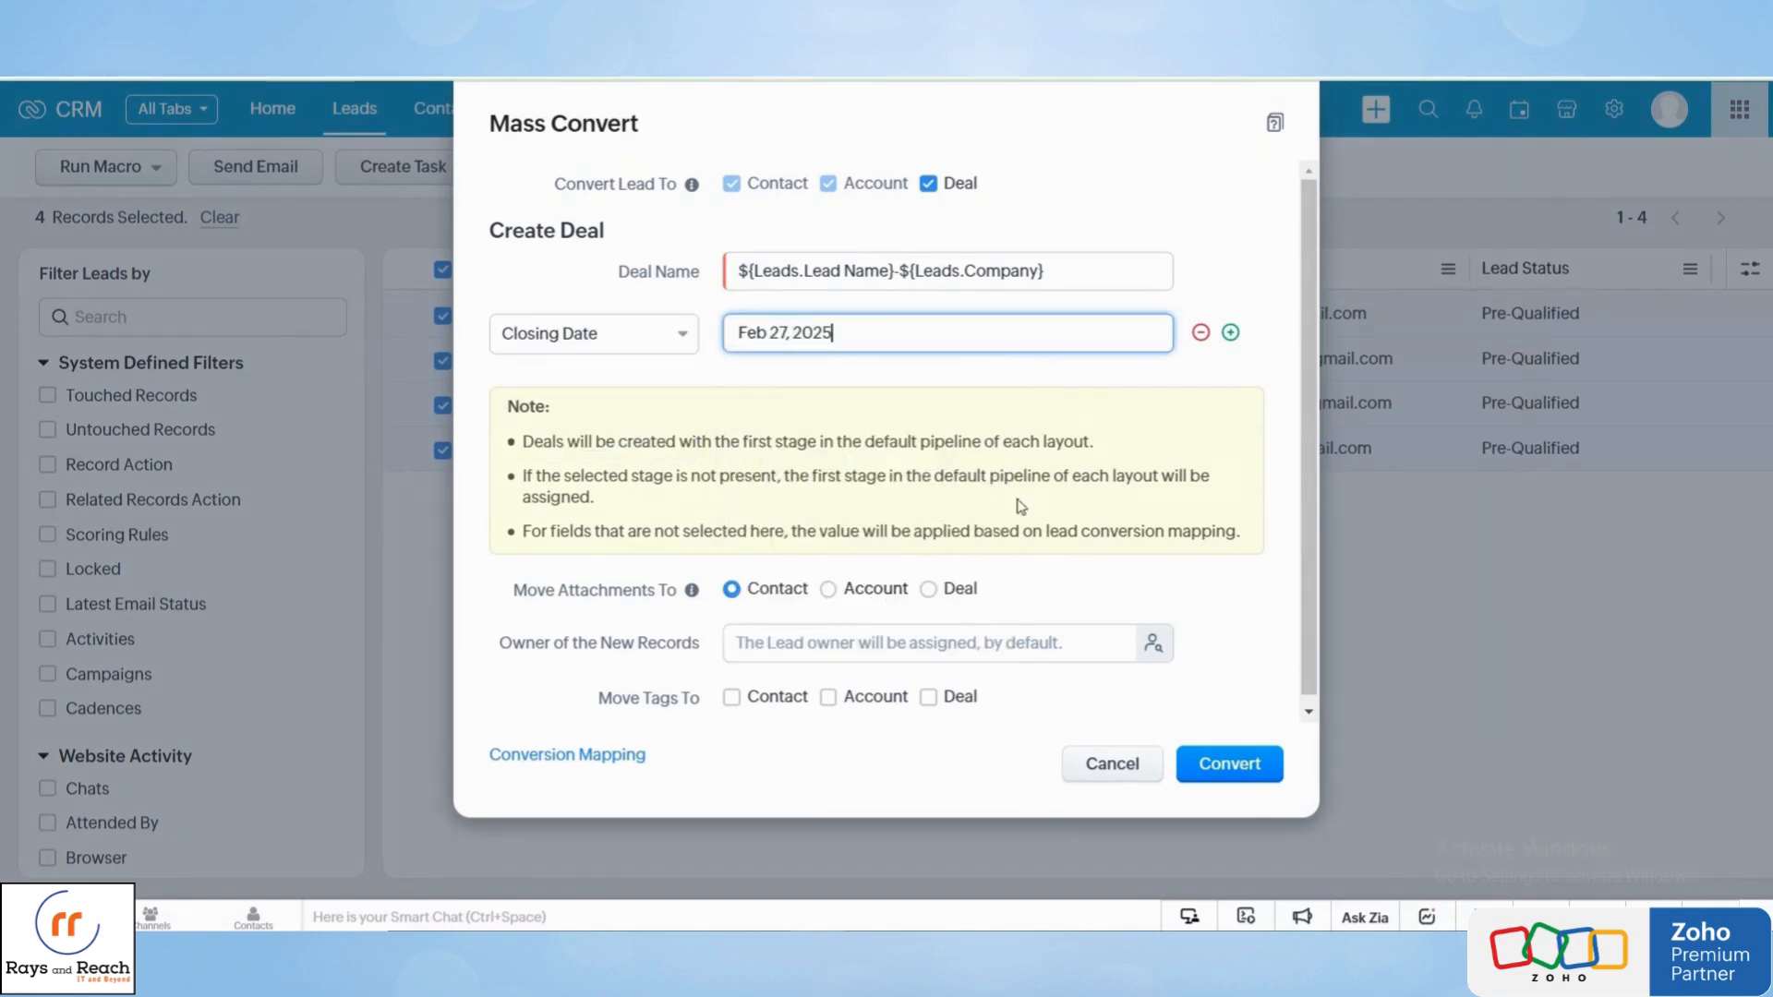
# Step: Add the Amount field to the new deals and set it to Rs. 10000
pyautogui.click(1229, 334)
pyautogui.click(594, 399)
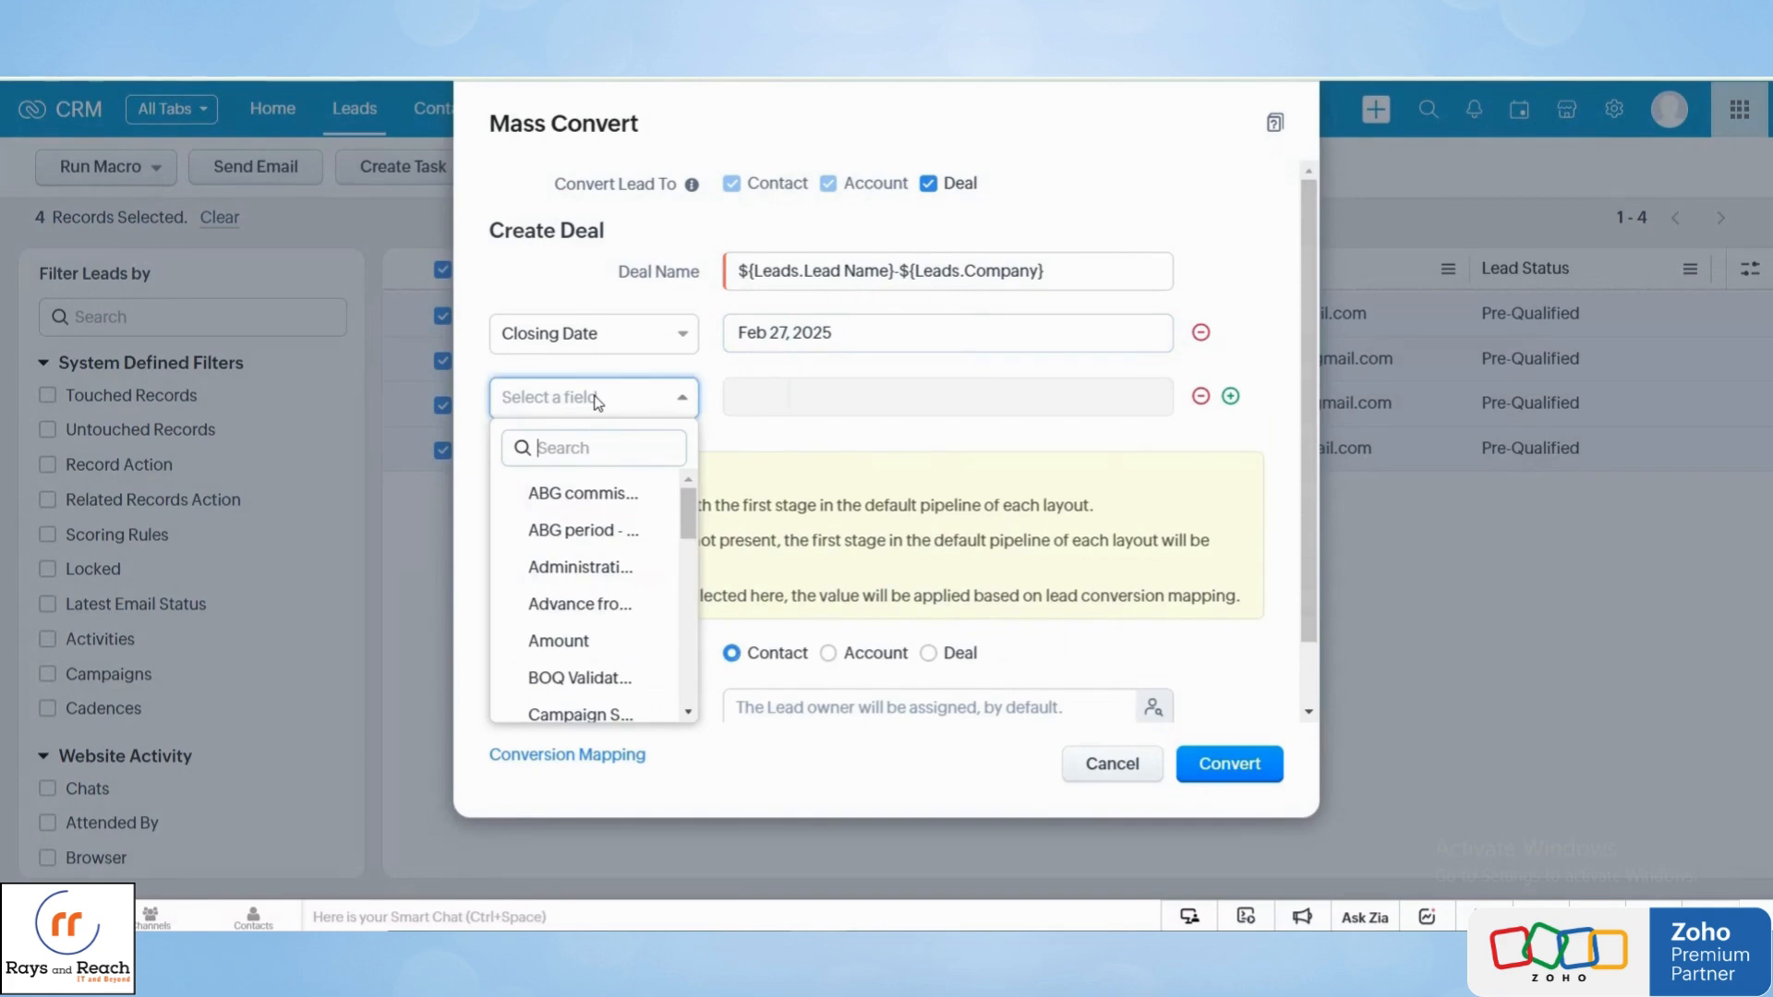
pyautogui.write('amo')
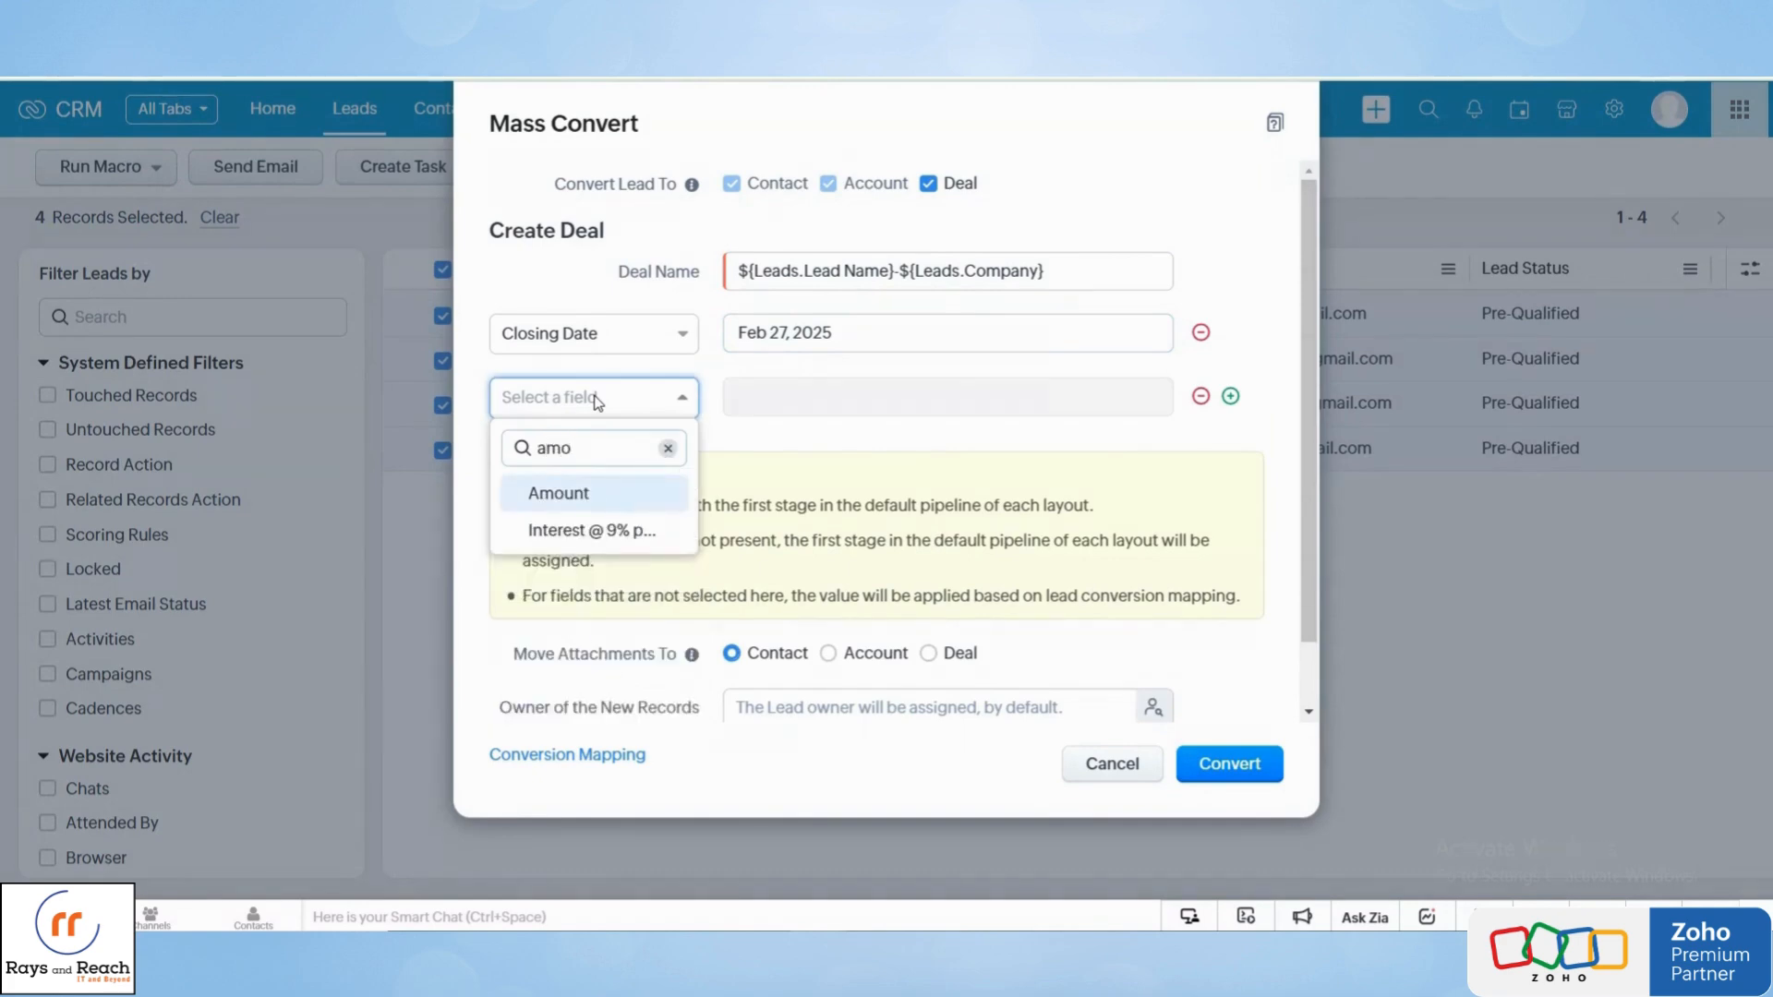
pyautogui.click(619, 494)
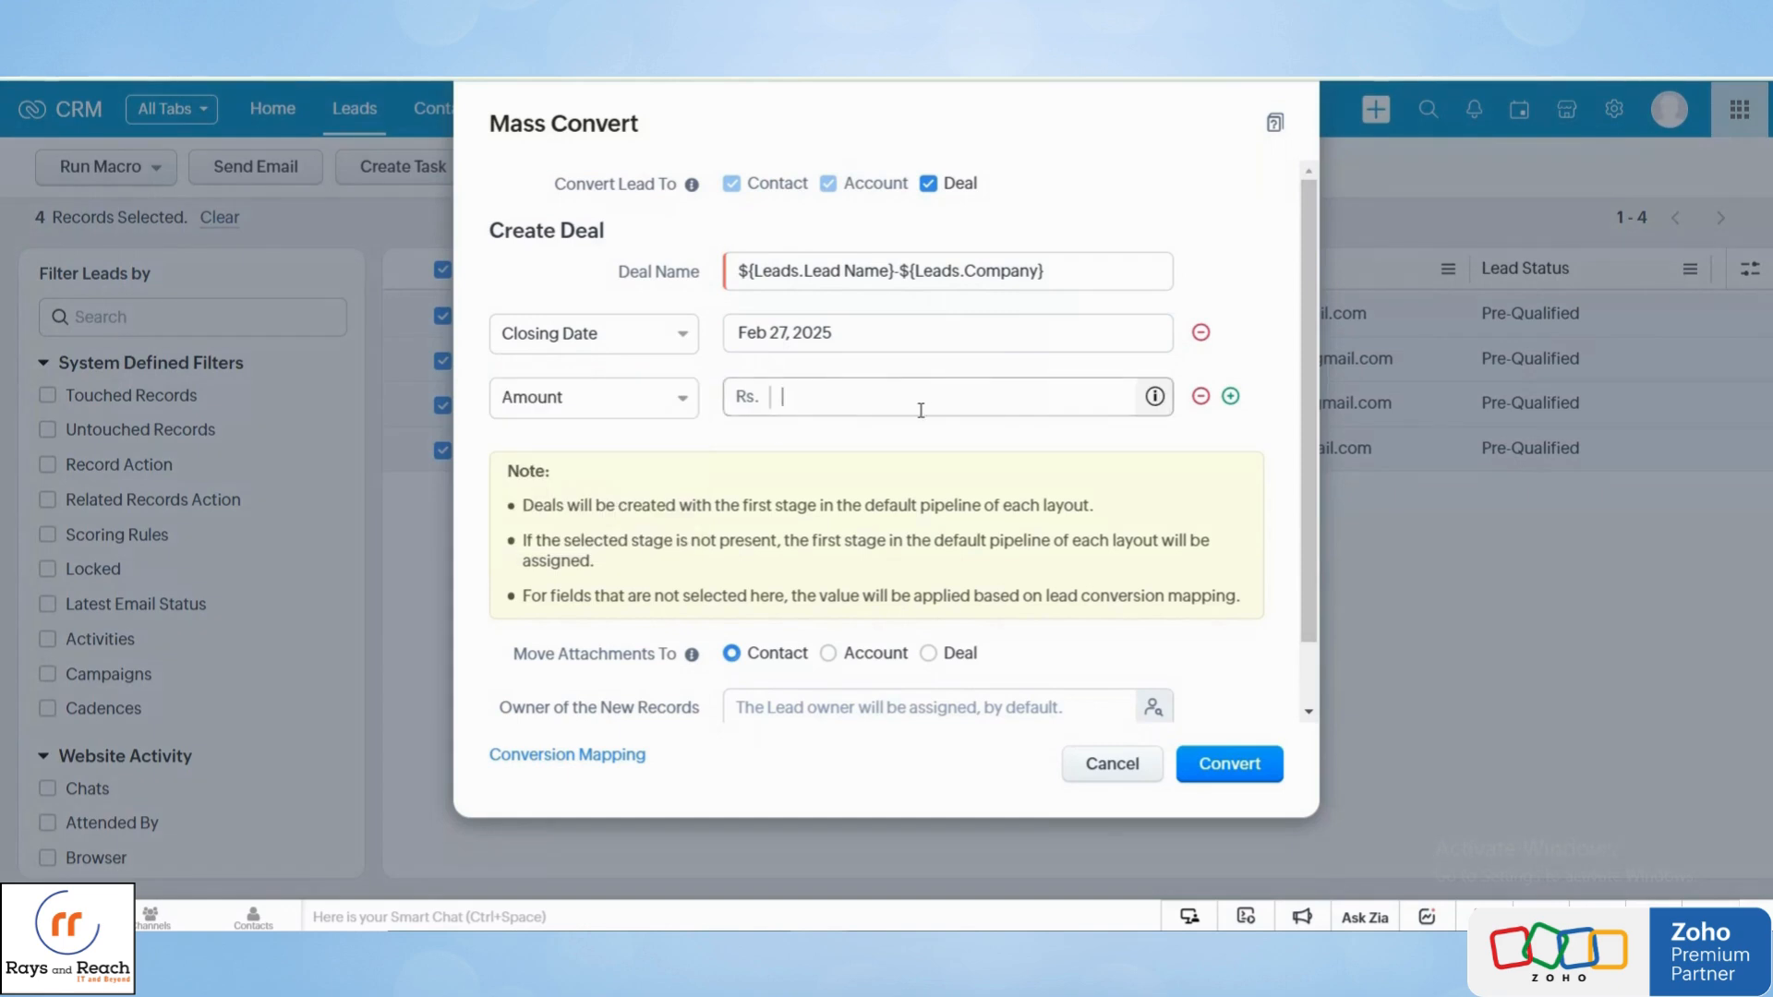
pyautogui.click(920, 410)
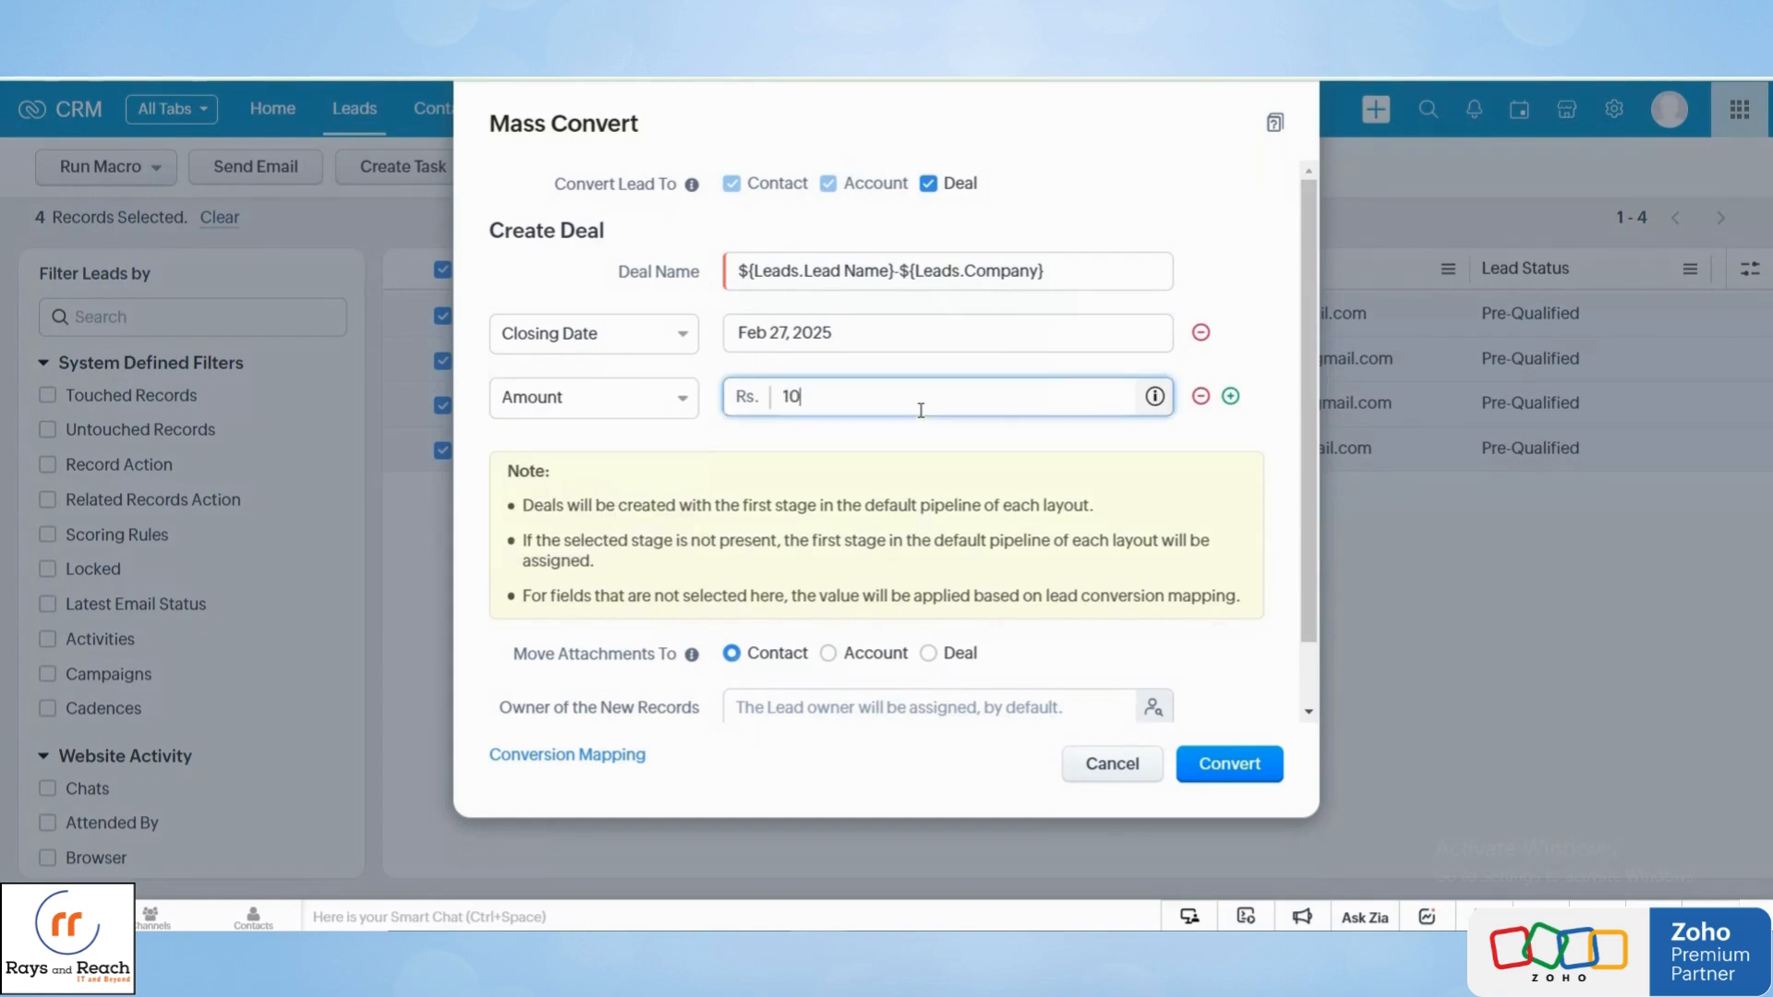
pyautogui.scroll(-1, 918, 442)
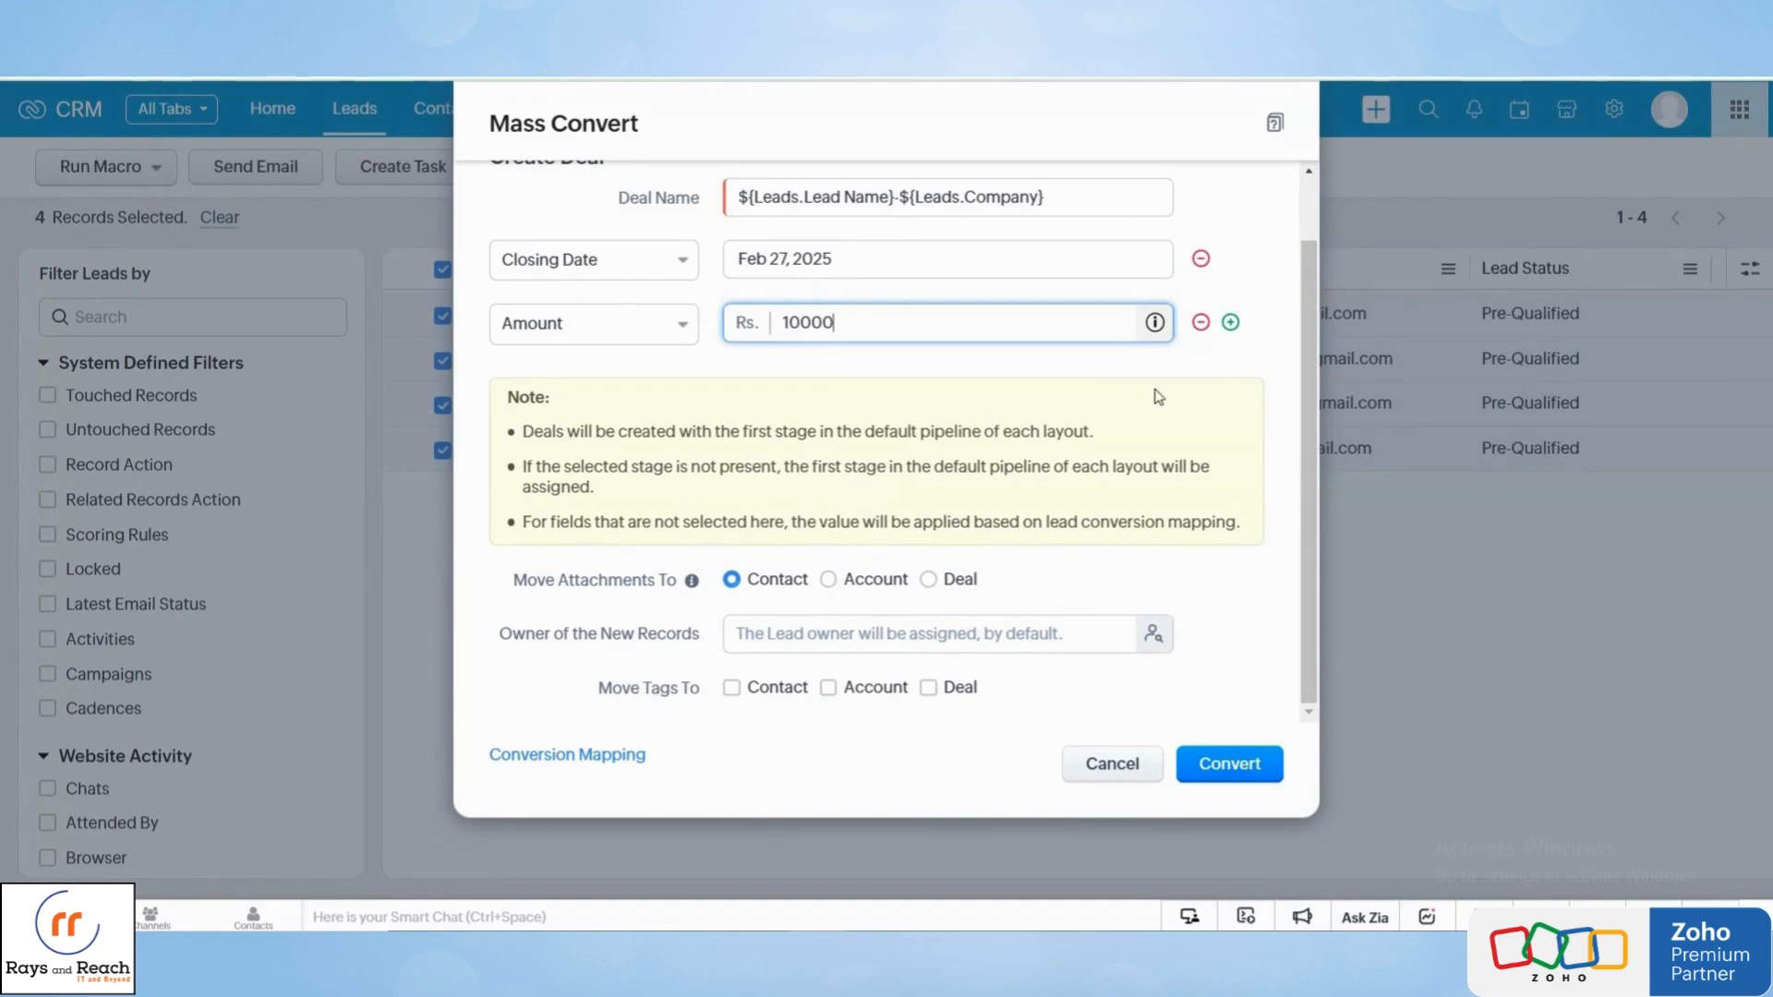
# Step: Move the lead tags to the contact, account and deal records and run the mass conversion
pyautogui.click(1113, 461)
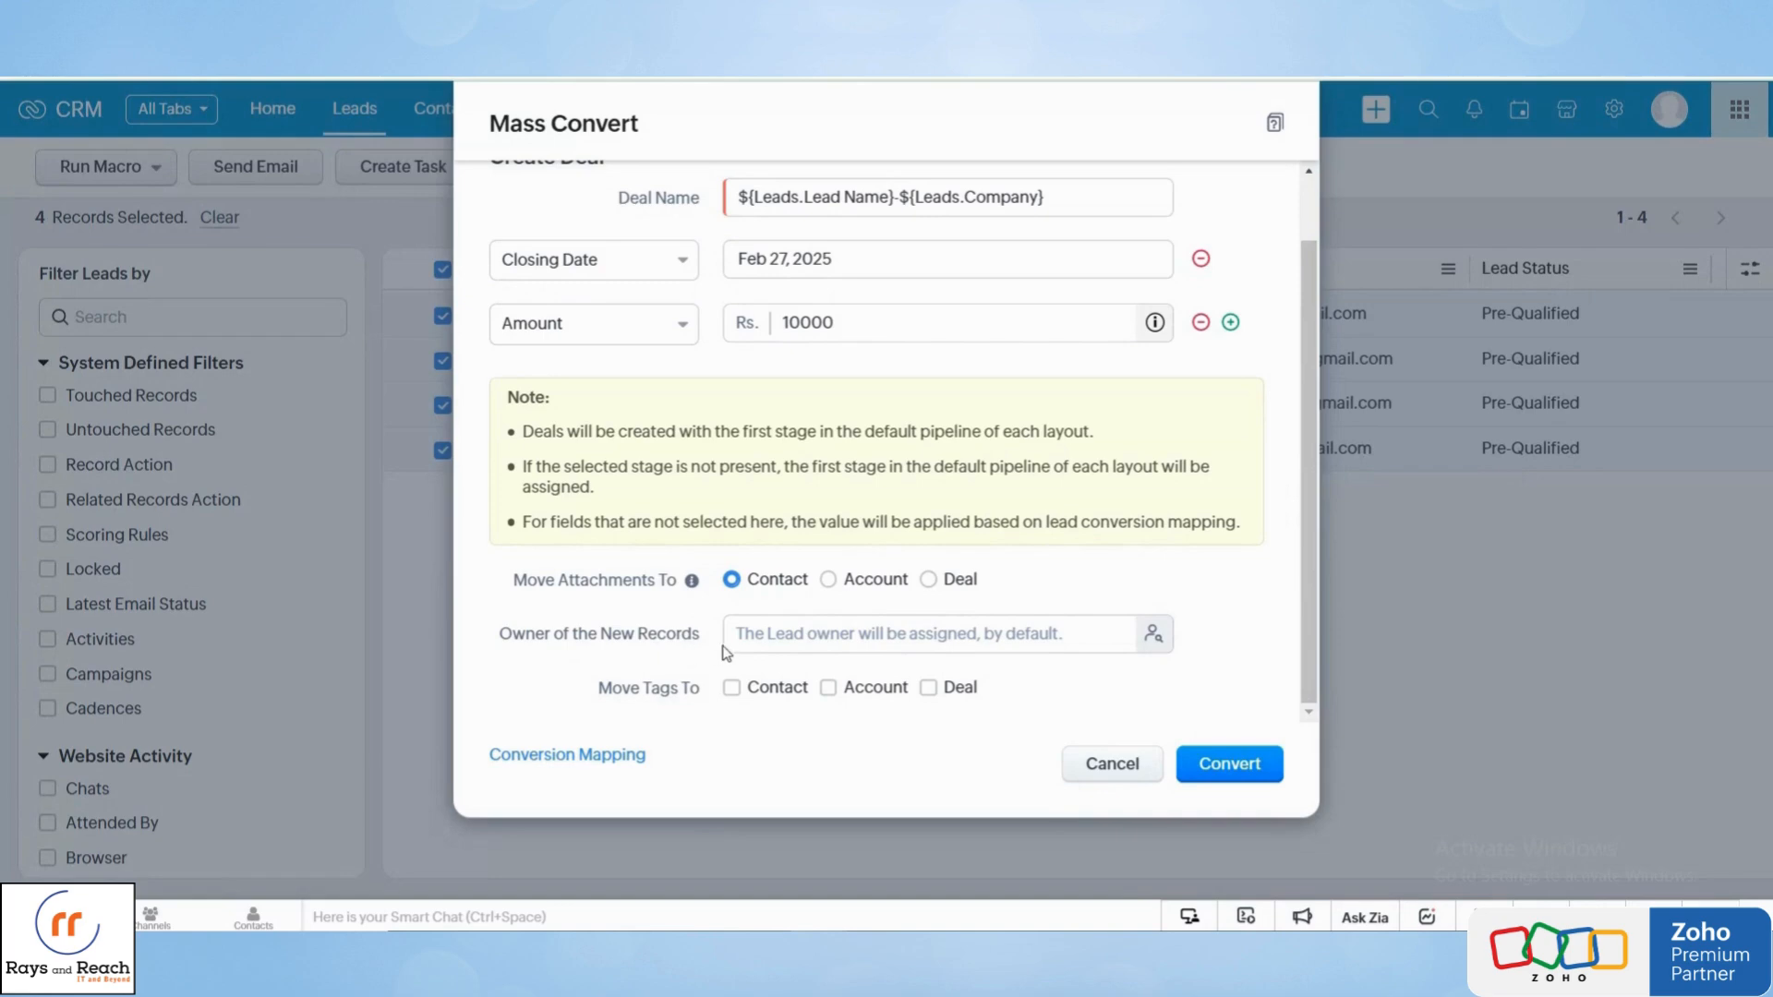
pyautogui.click(948, 635)
pyautogui.click(949, 275)
pyautogui.click(760, 699)
pyautogui.click(842, 698)
pyautogui.click(1261, 772)
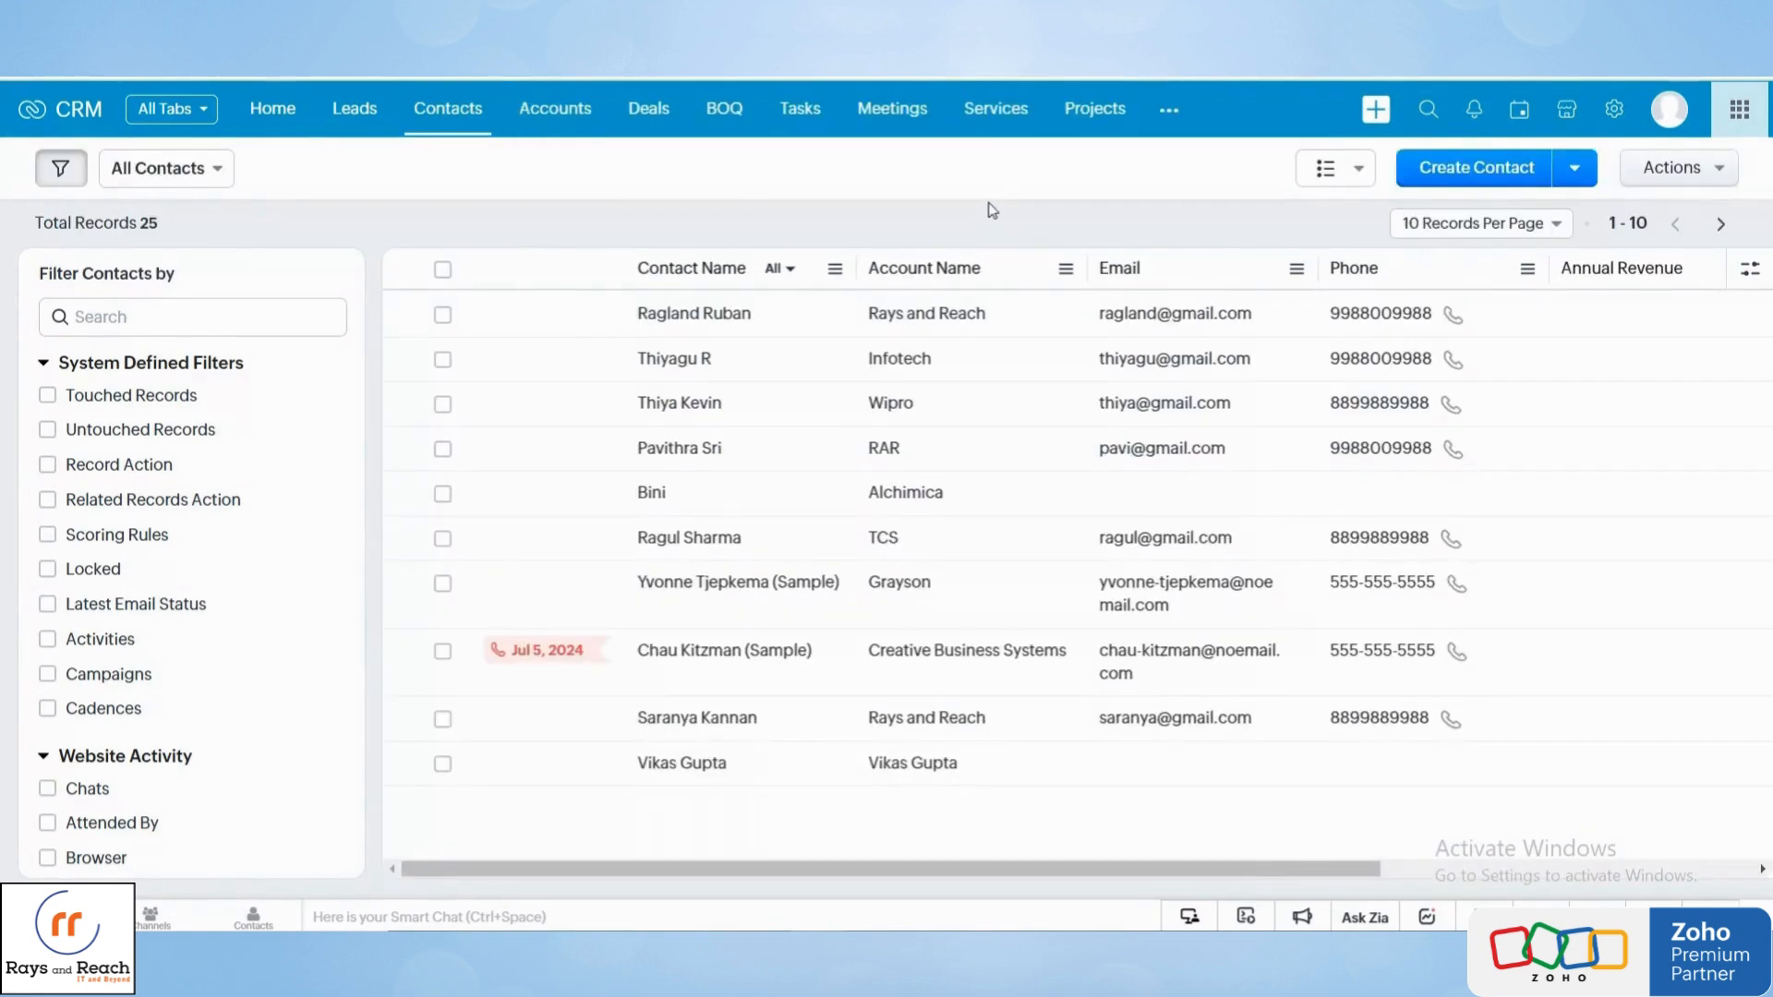
# Step: Examine the Infotech contact's detail fields, timeline history, attachments and related deals
pyautogui.click(1012, 369)
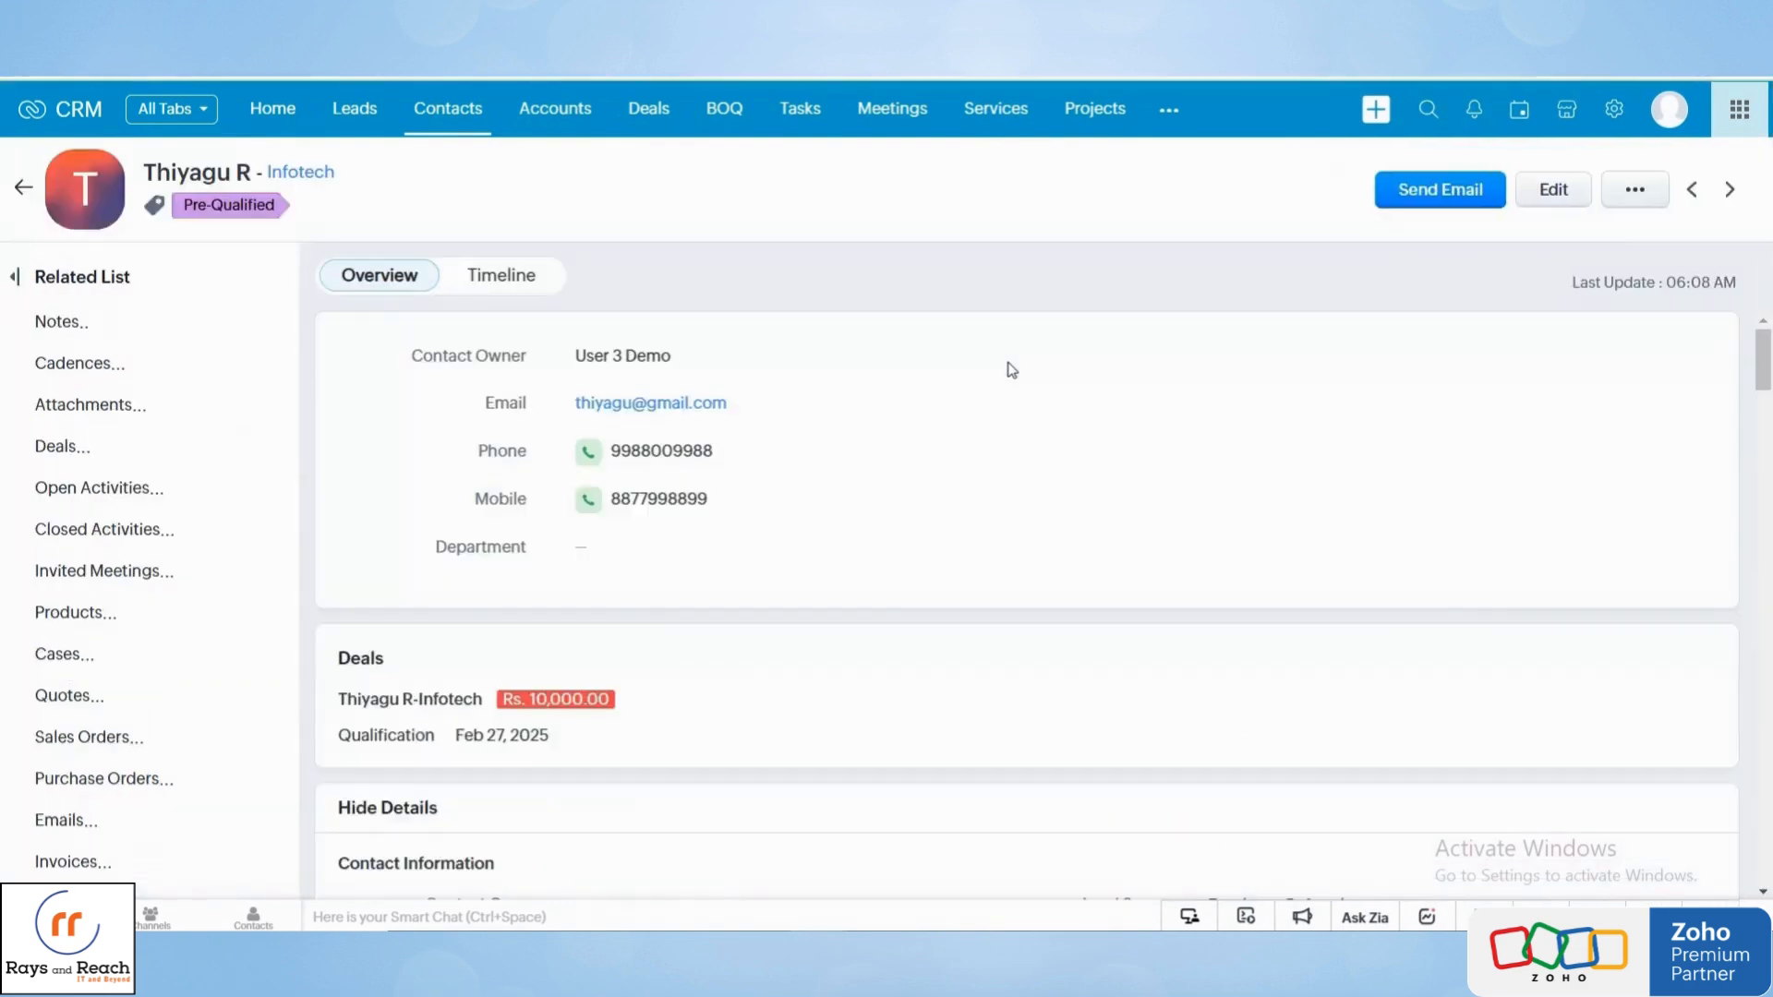
pyautogui.scroll(-5, 982, 763)
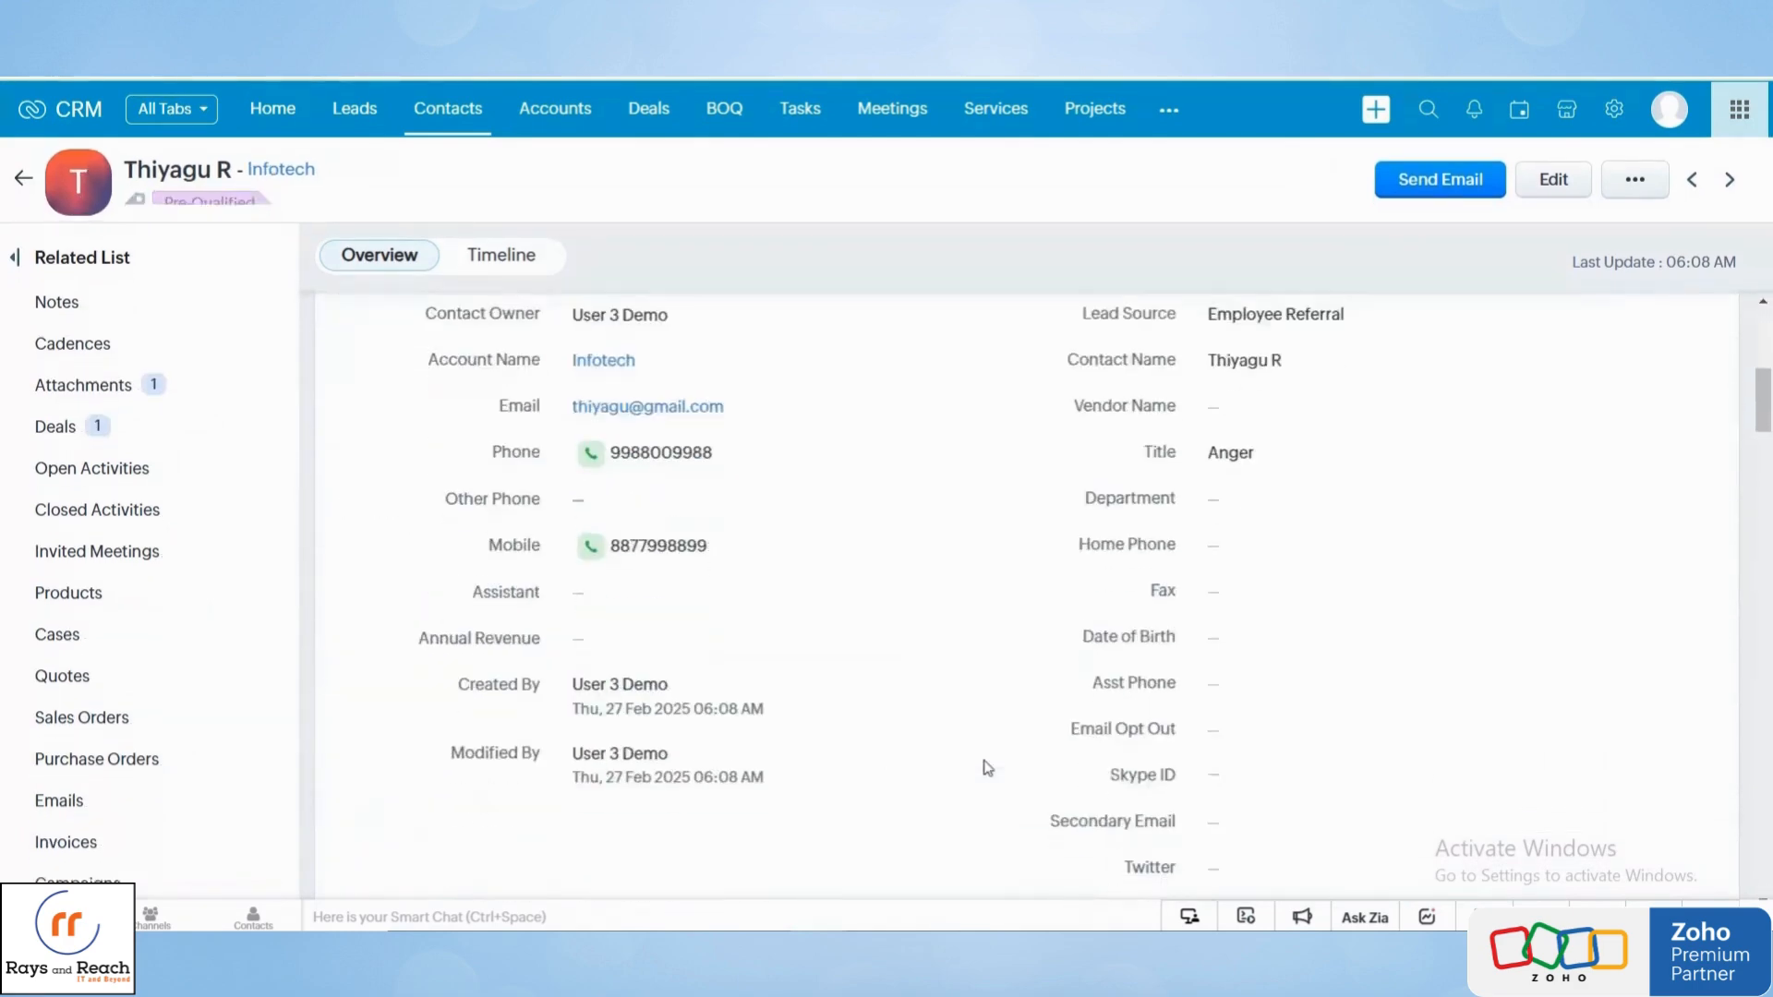
pyautogui.scroll(5, 986, 767)
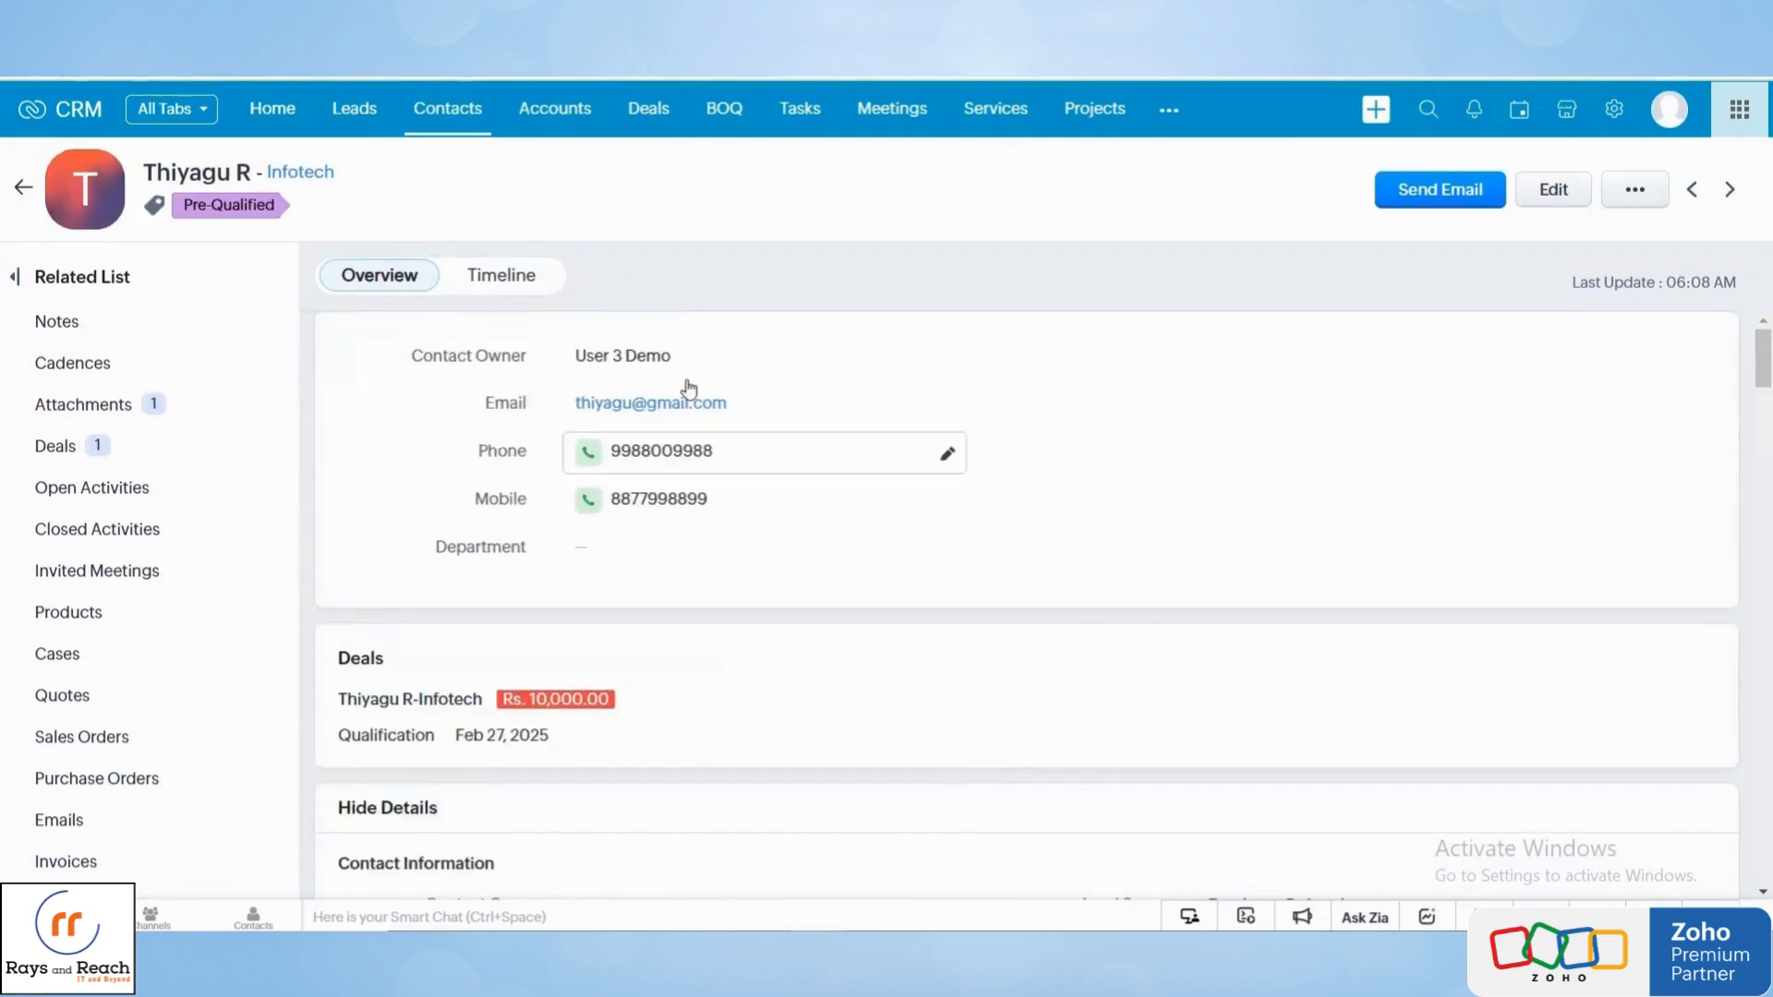
pyautogui.click(524, 279)
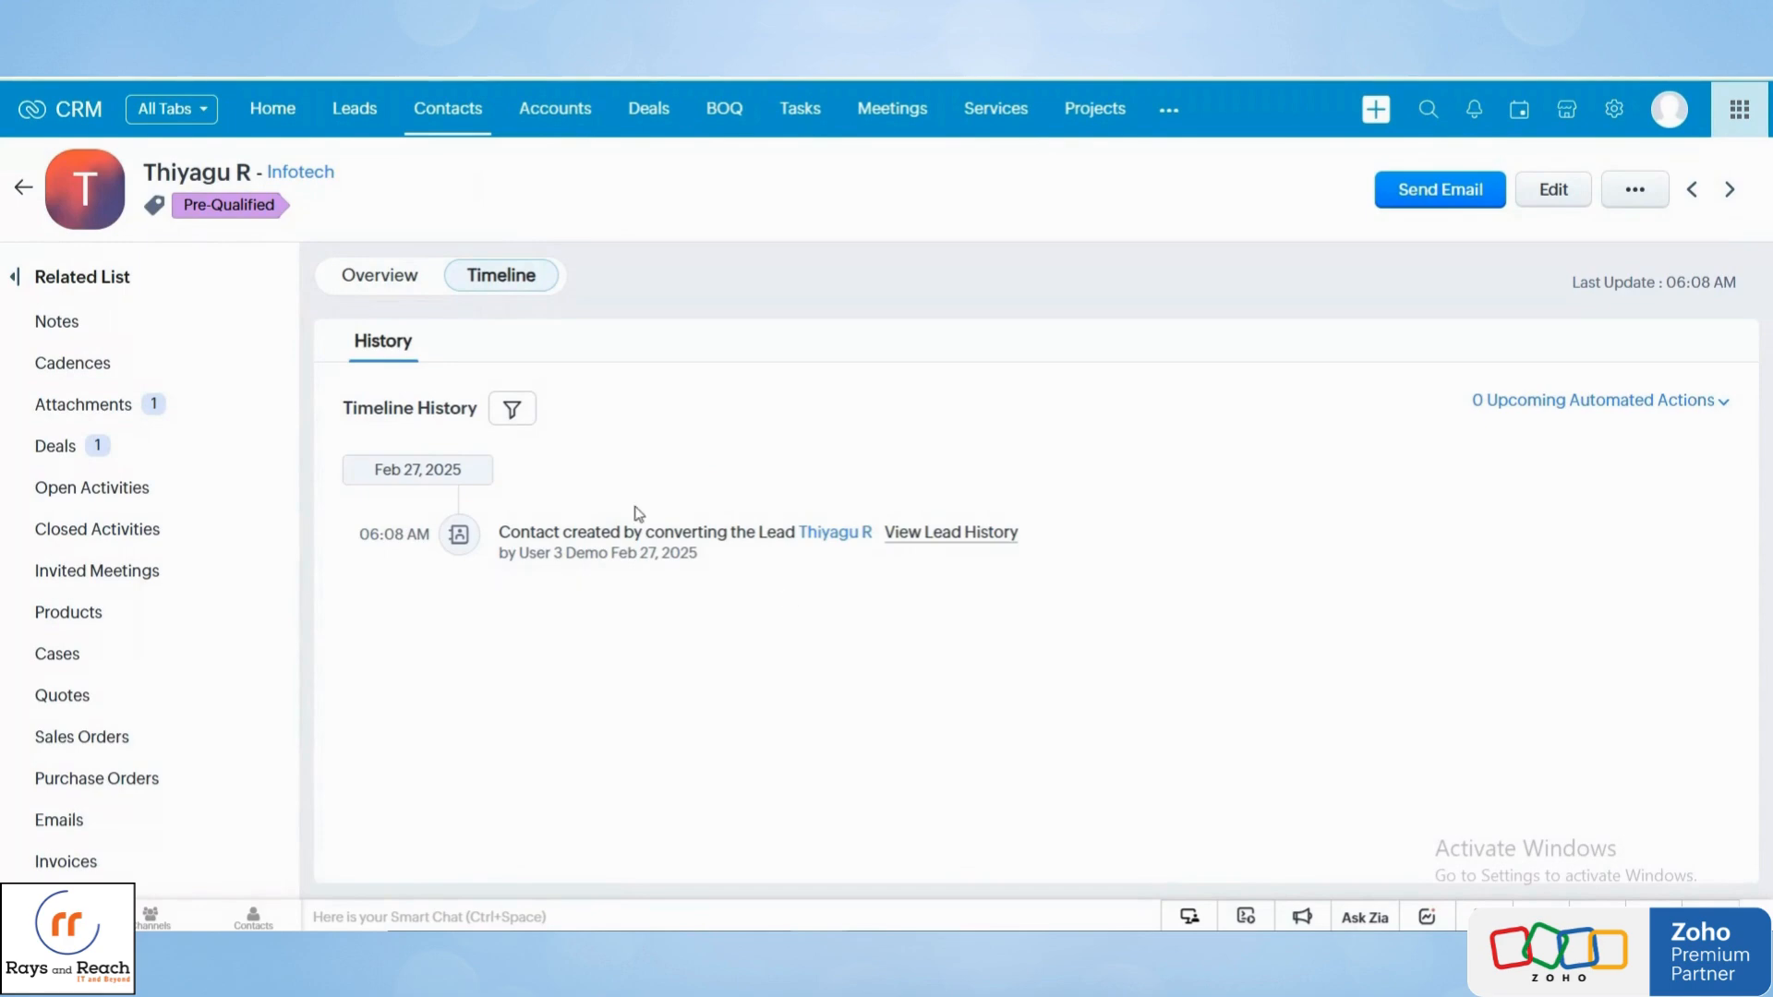
pyautogui.click(376, 270)
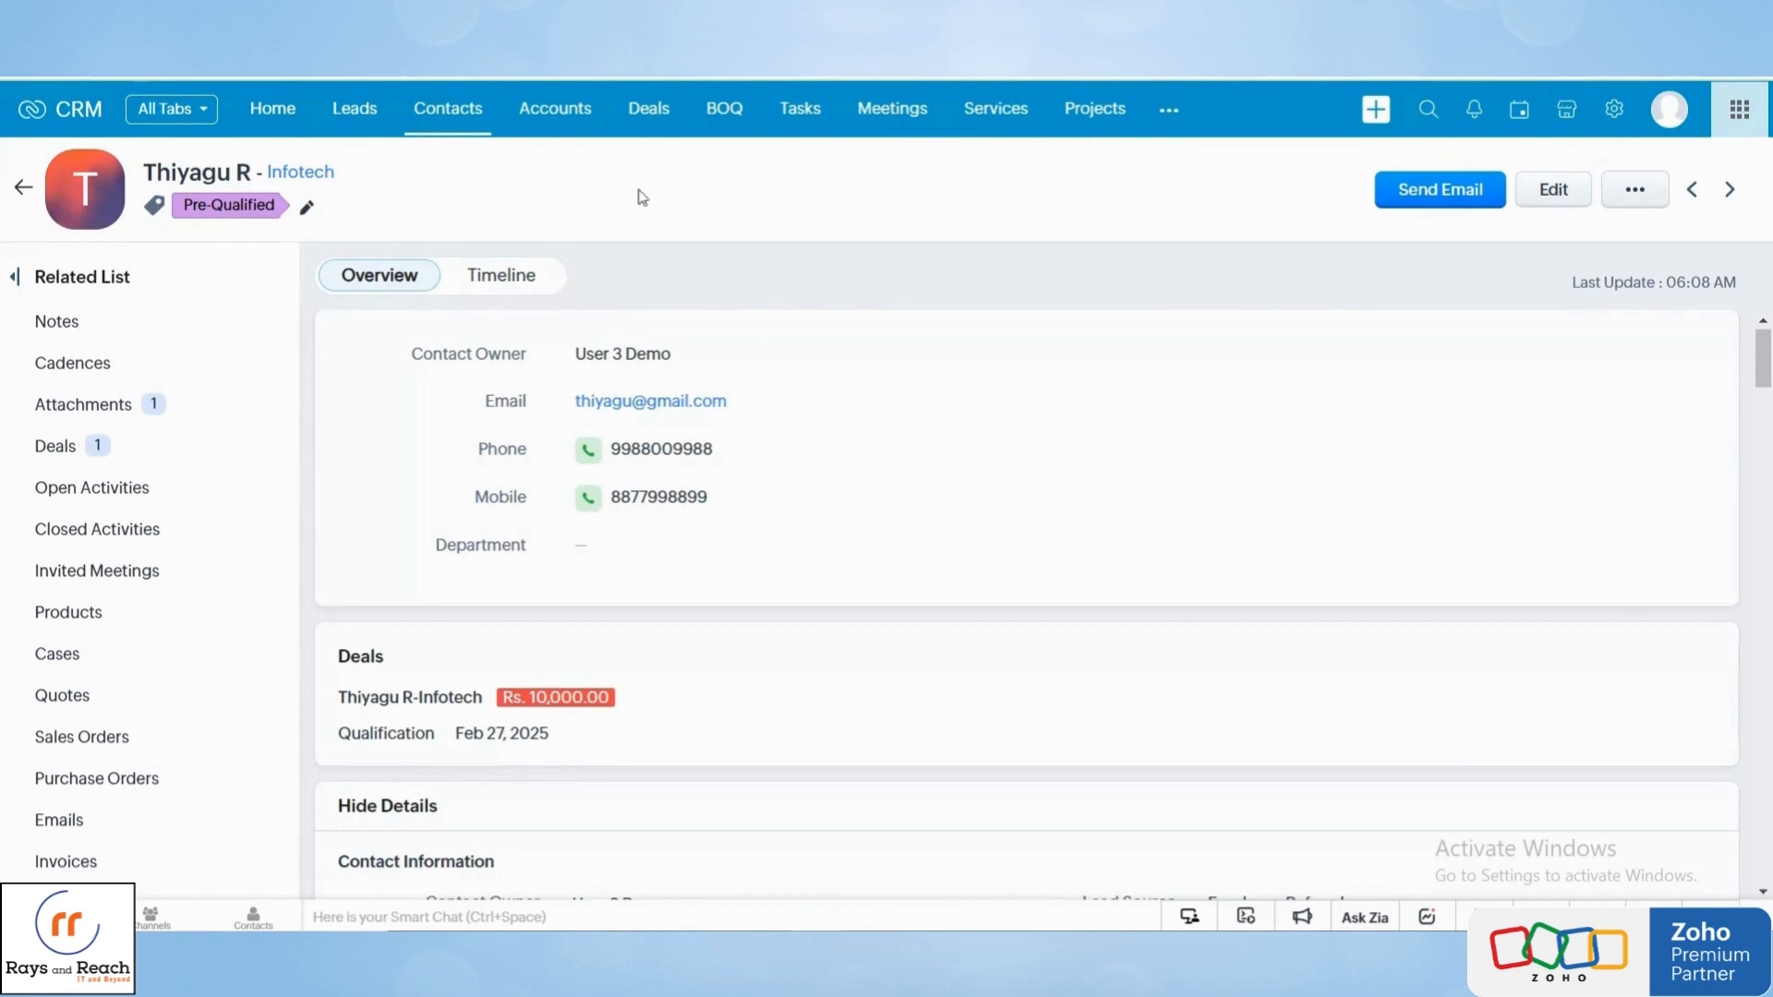
pyautogui.scroll(-5, 875, 644)
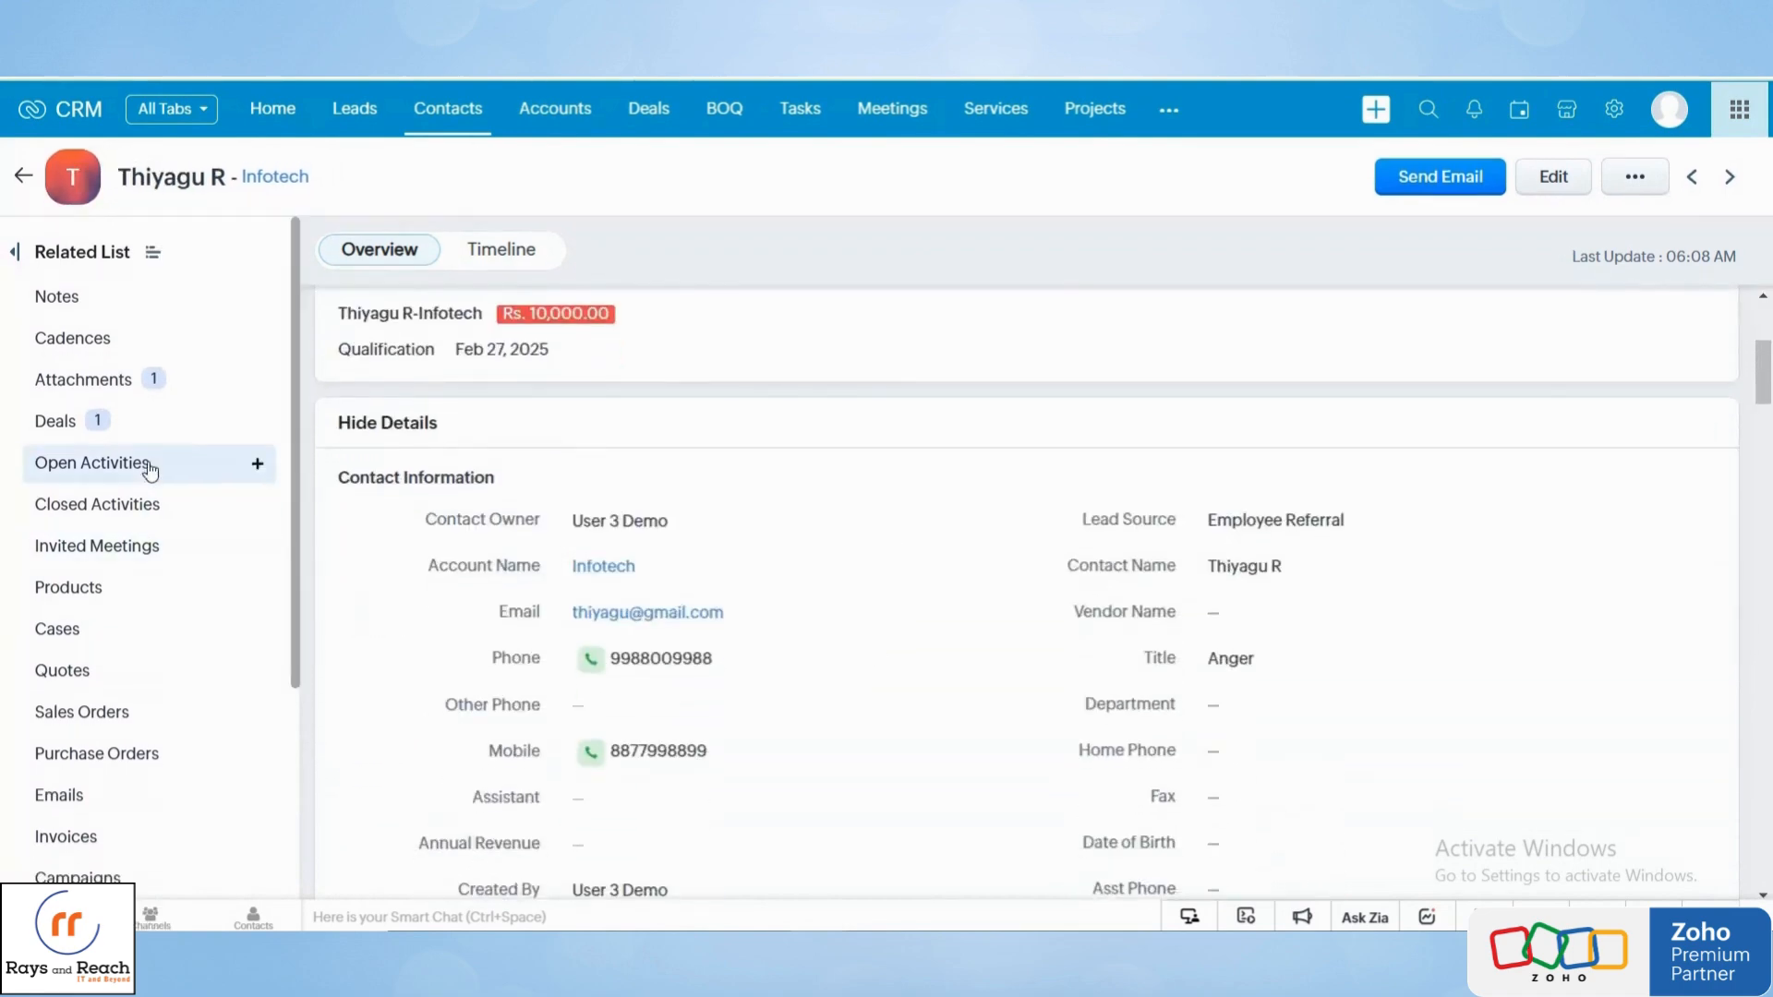
pyautogui.click(155, 383)
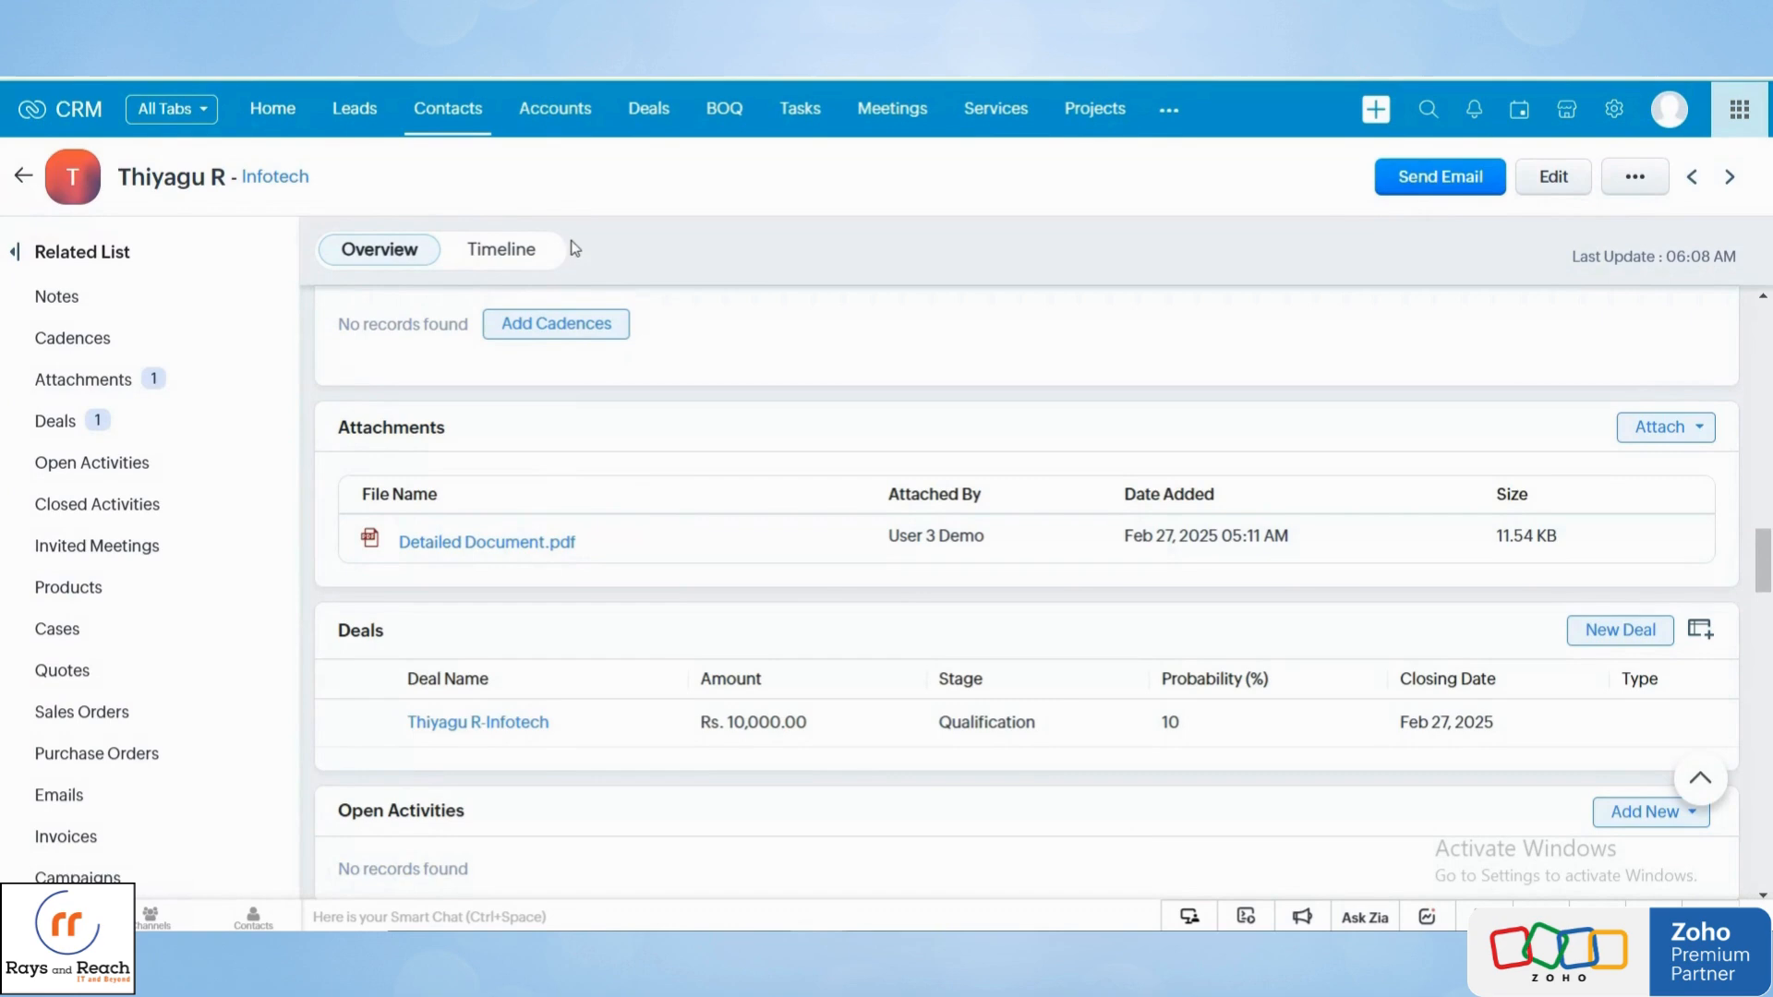
# Step: Examine the RAR contact's deals, timeline history, detail fields and tags
pyautogui.click(454, 129)
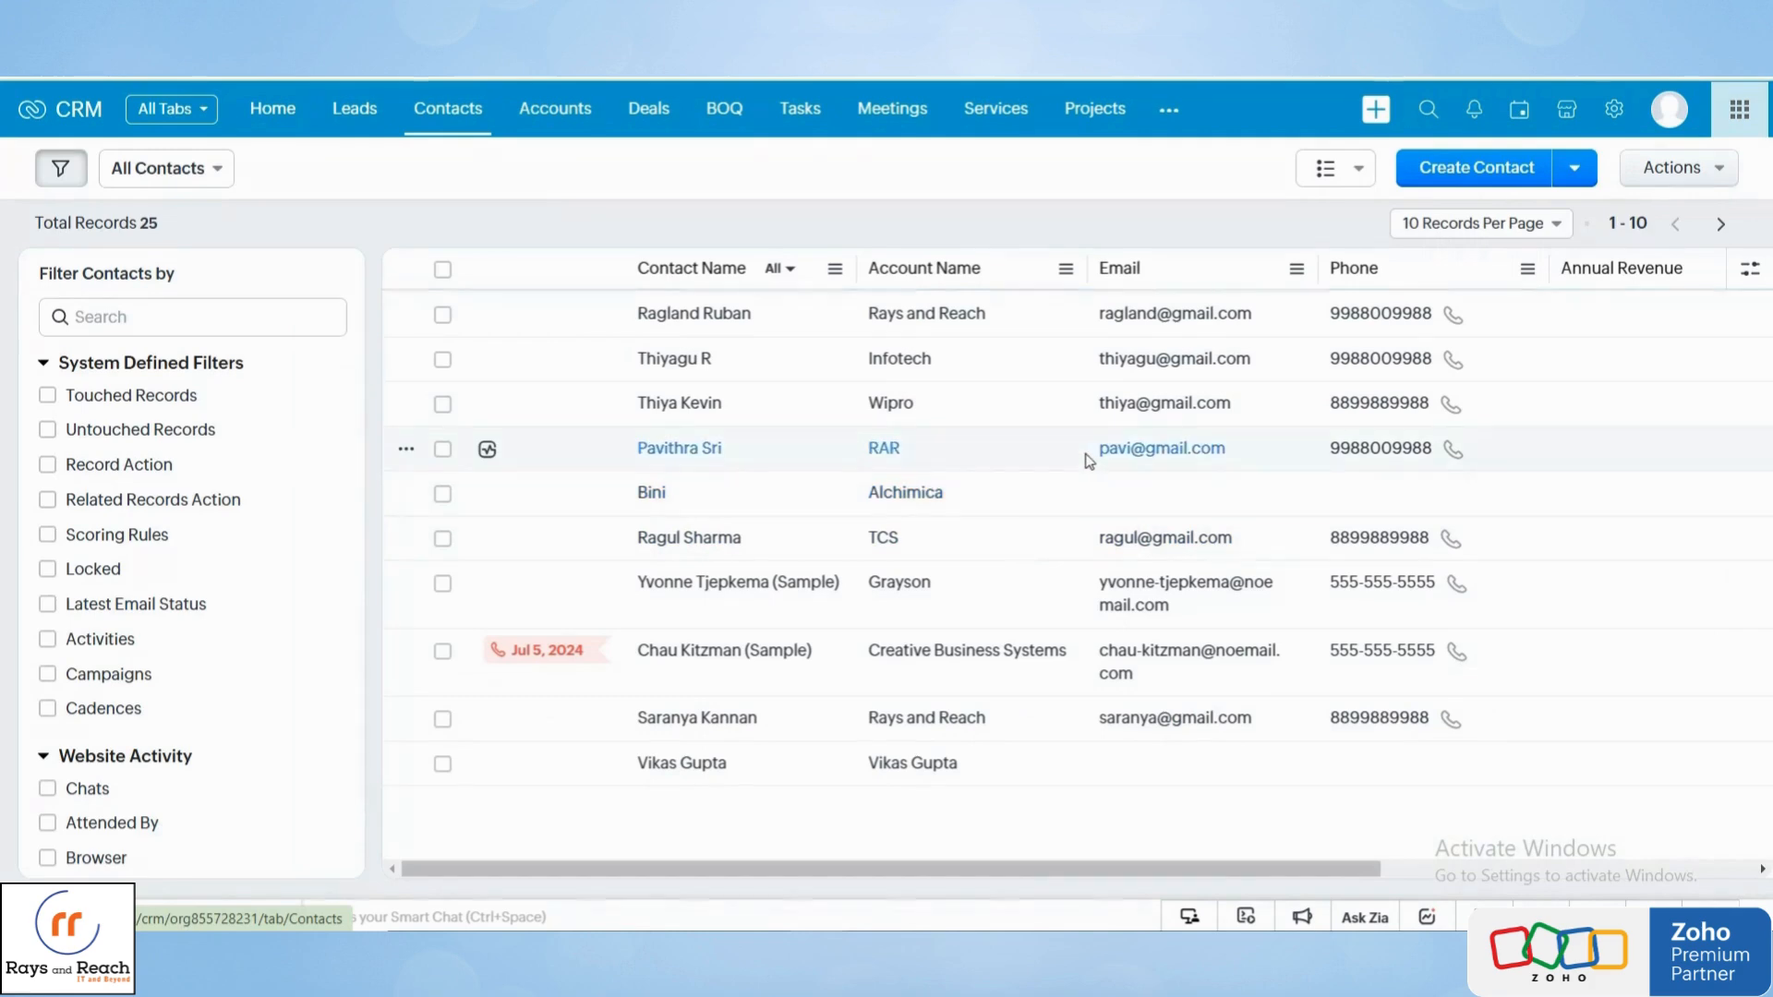
pyautogui.click(798, 442)
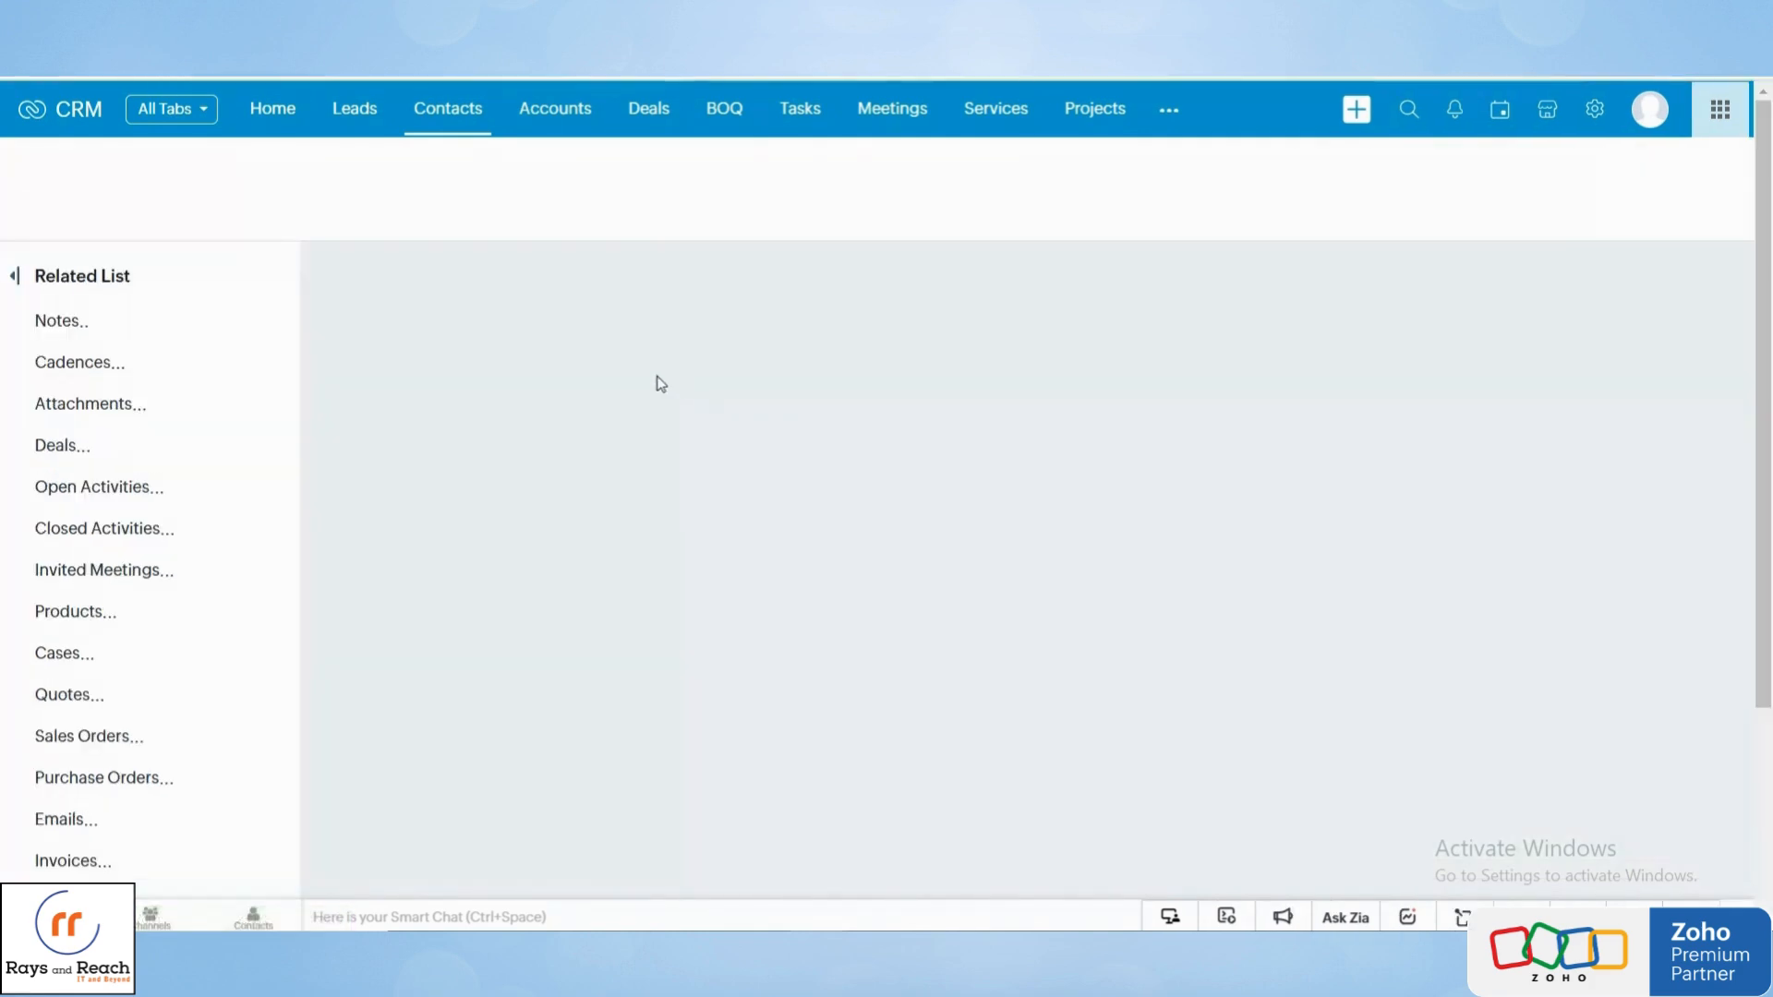
pyautogui.scroll(-2, 729, 652)
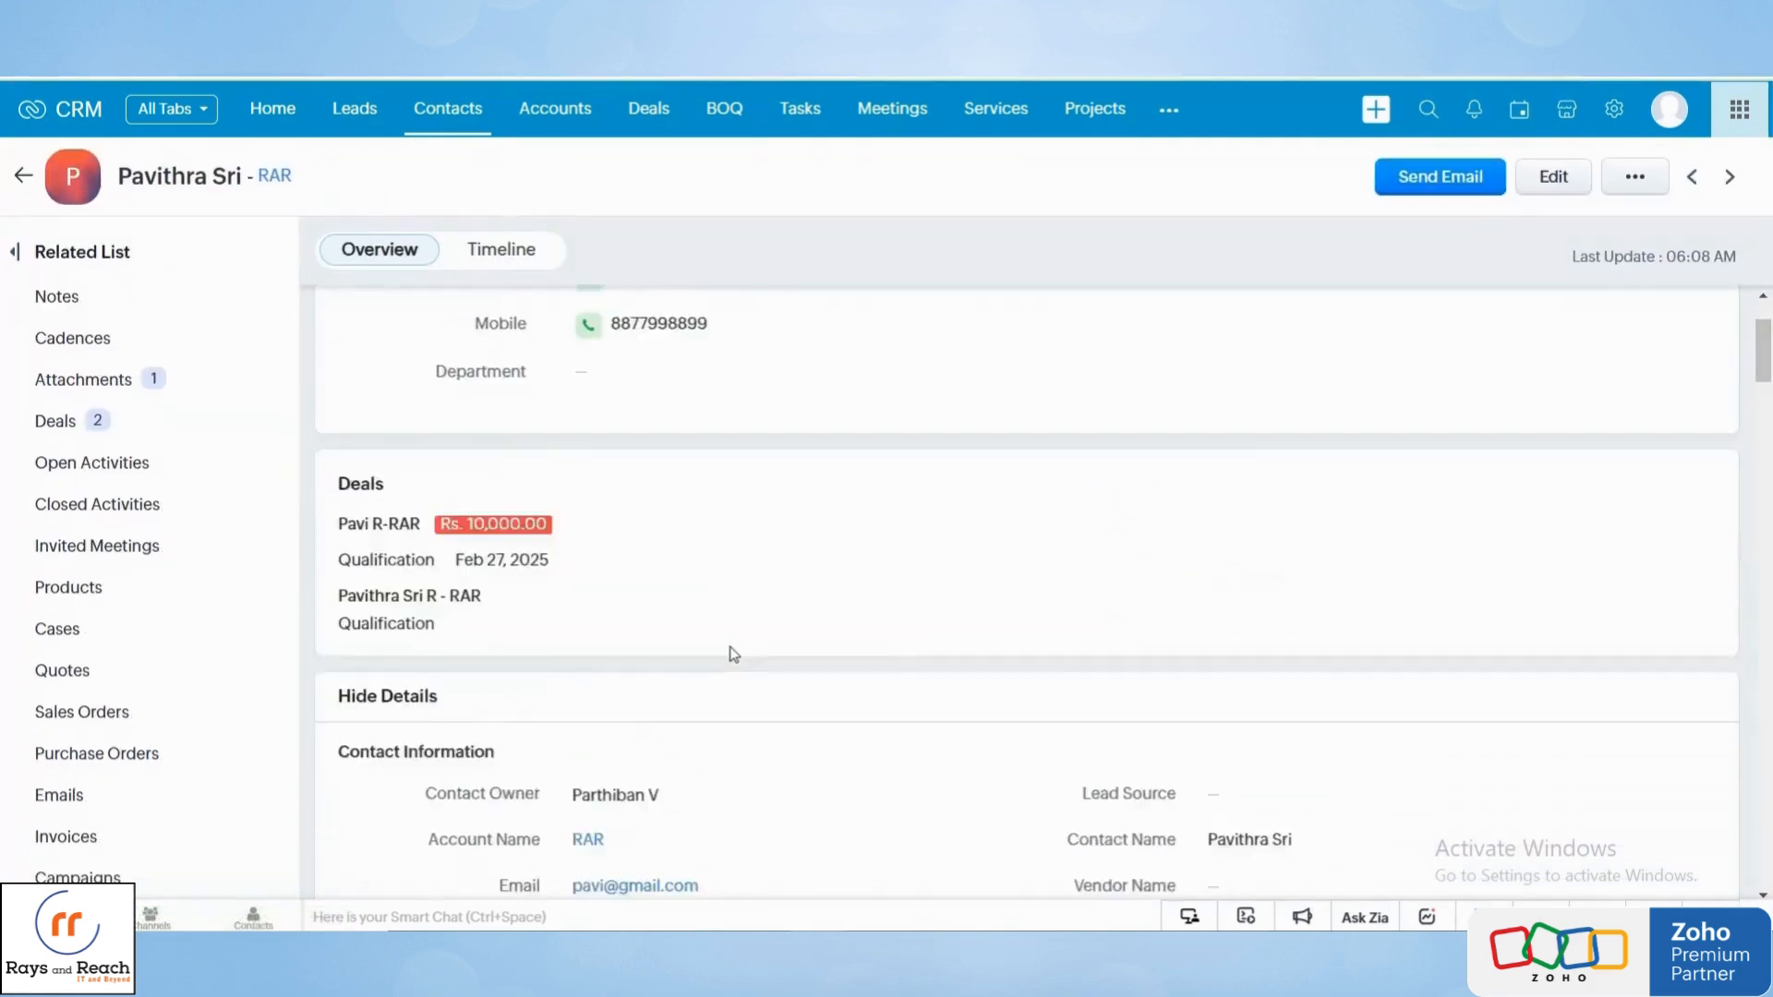
pyautogui.click(524, 275)
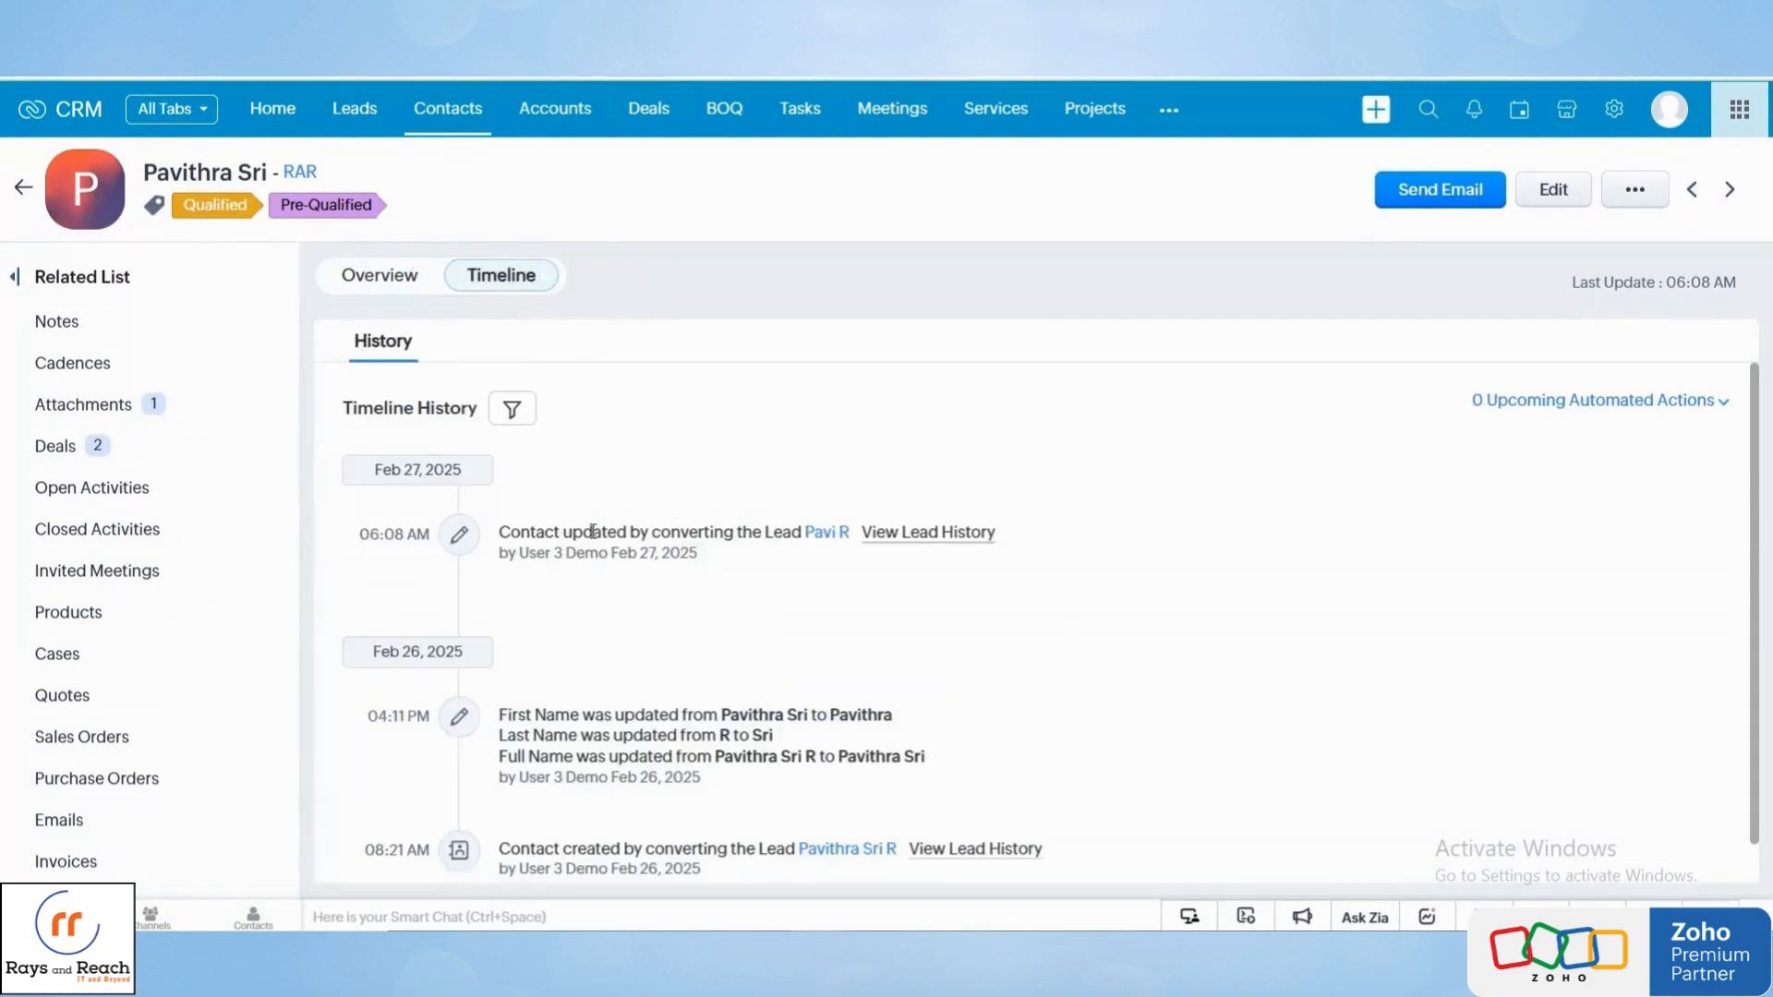
pyautogui.click(411, 277)
pyautogui.scroll(-10, 840, 701)
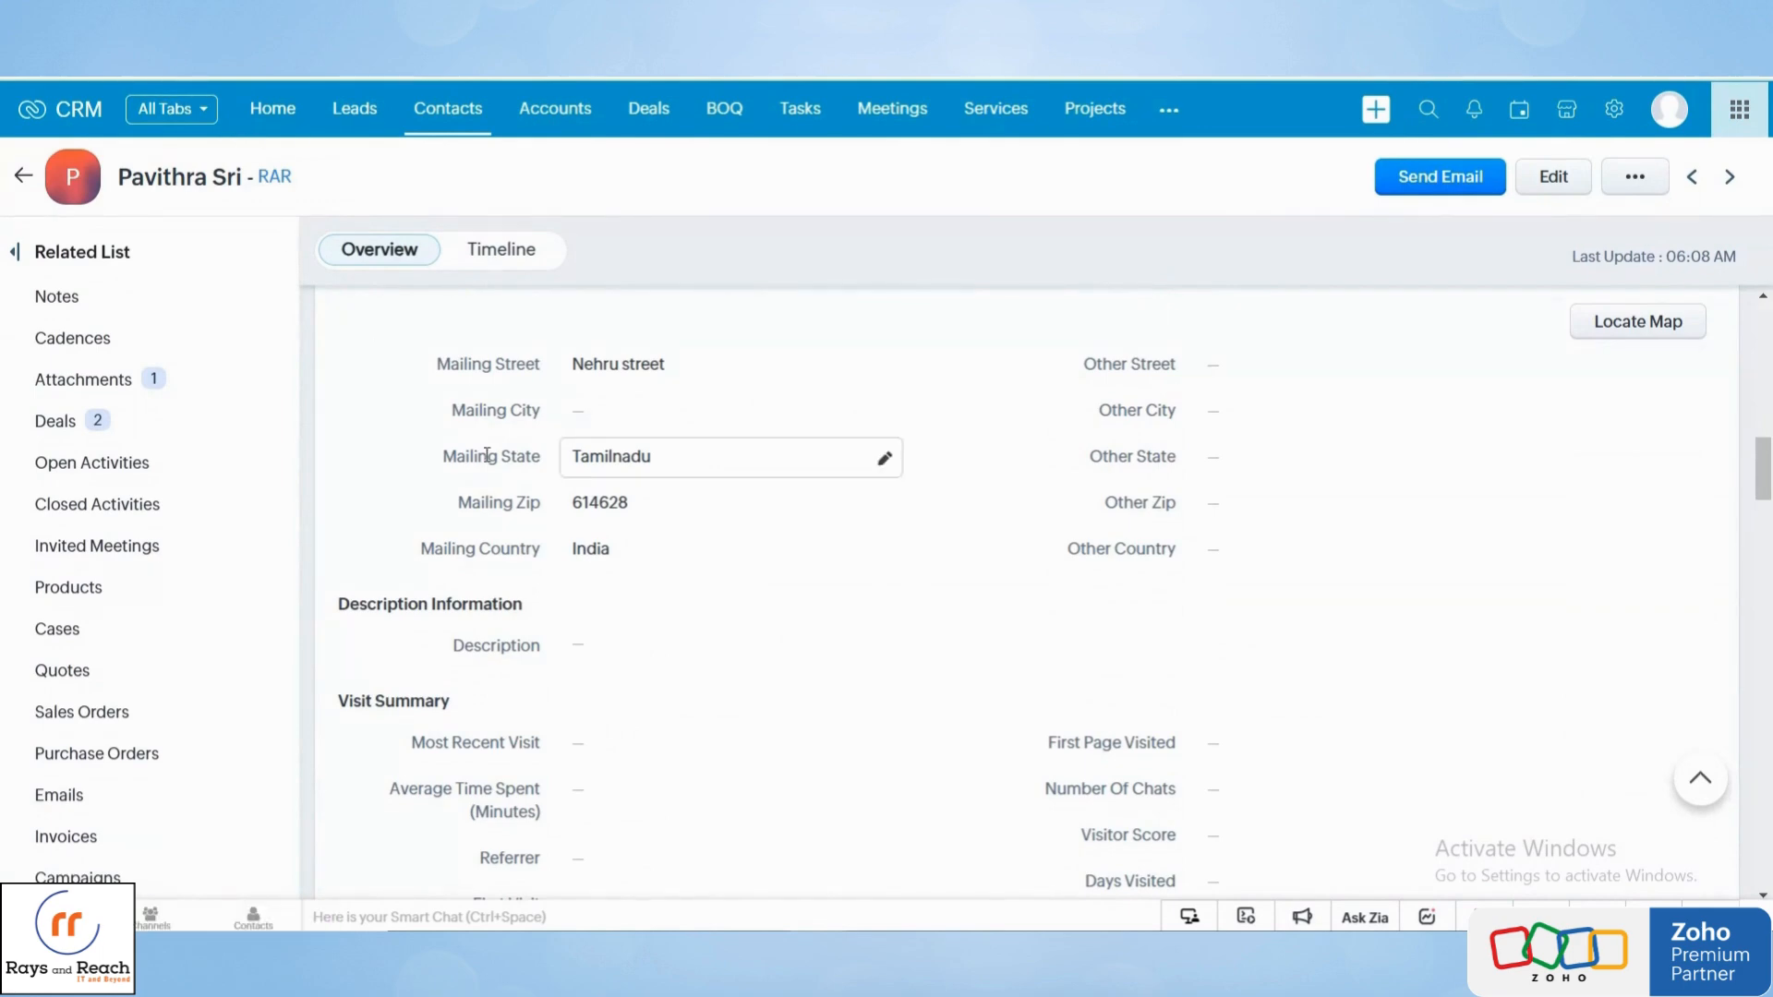
pyautogui.scroll(8, 489, 461)
pyautogui.scroll(3, 489, 462)
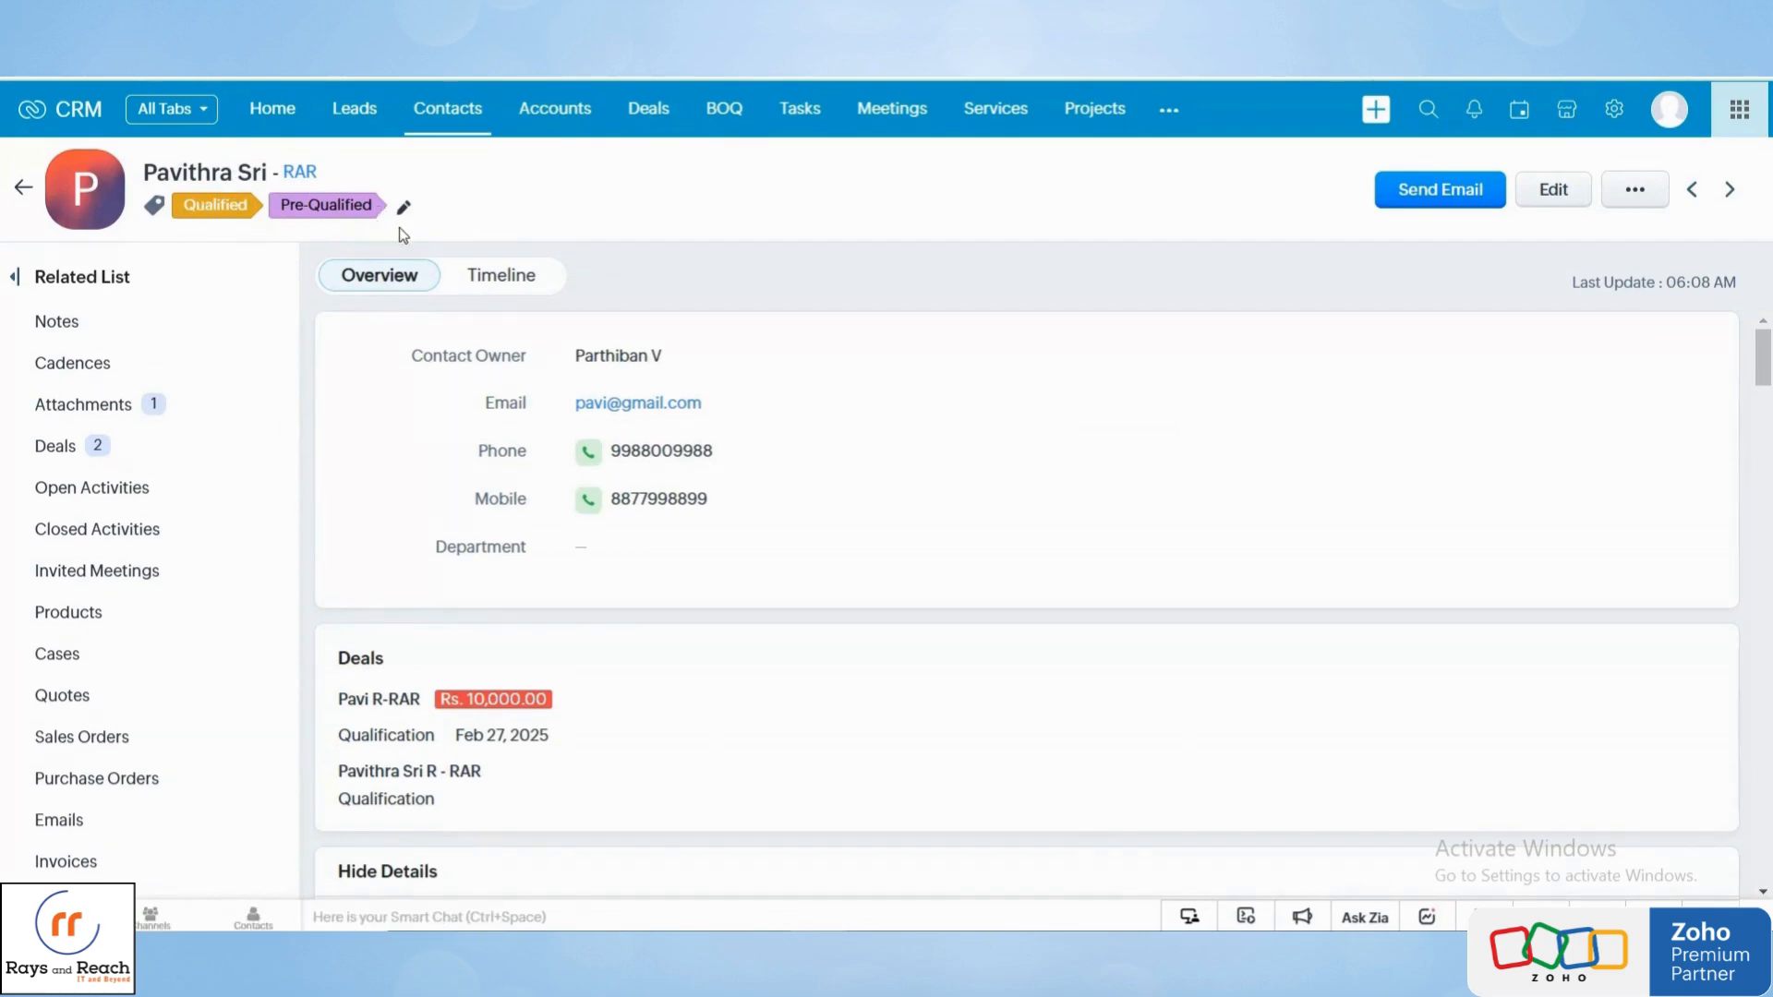
# Step: Examine the Wipro account's timeline history and overview
pyautogui.click(568, 118)
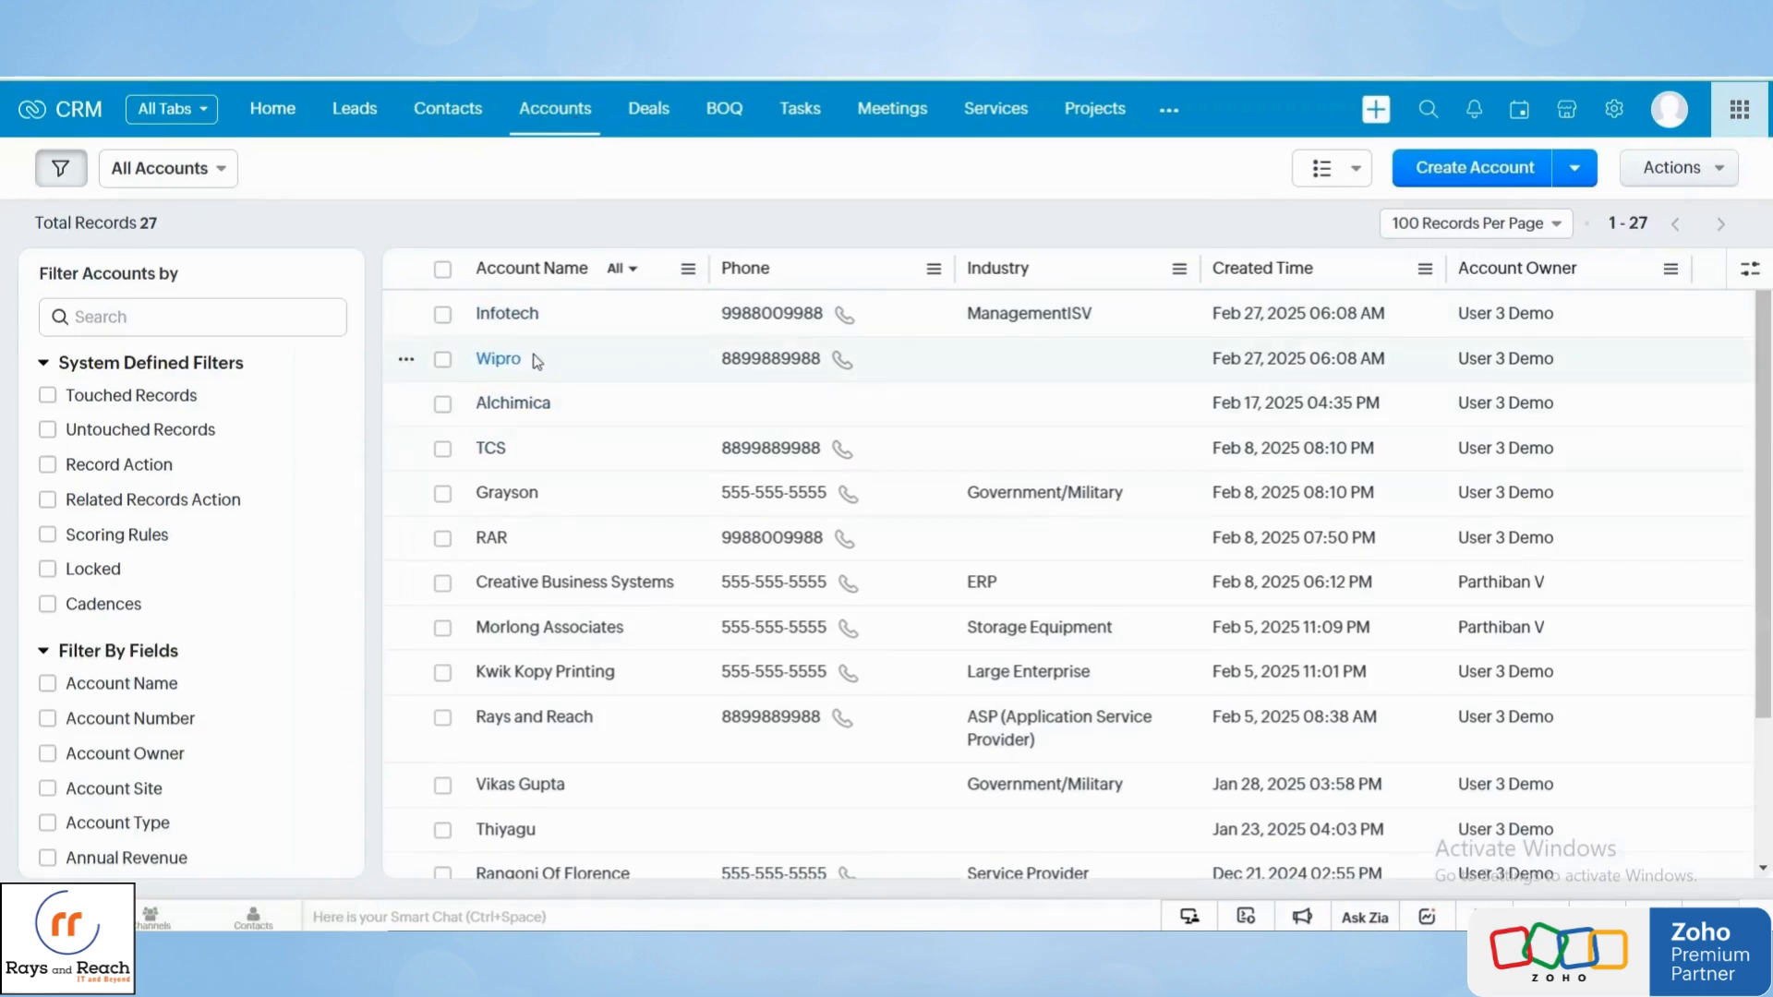
pyautogui.click(577, 368)
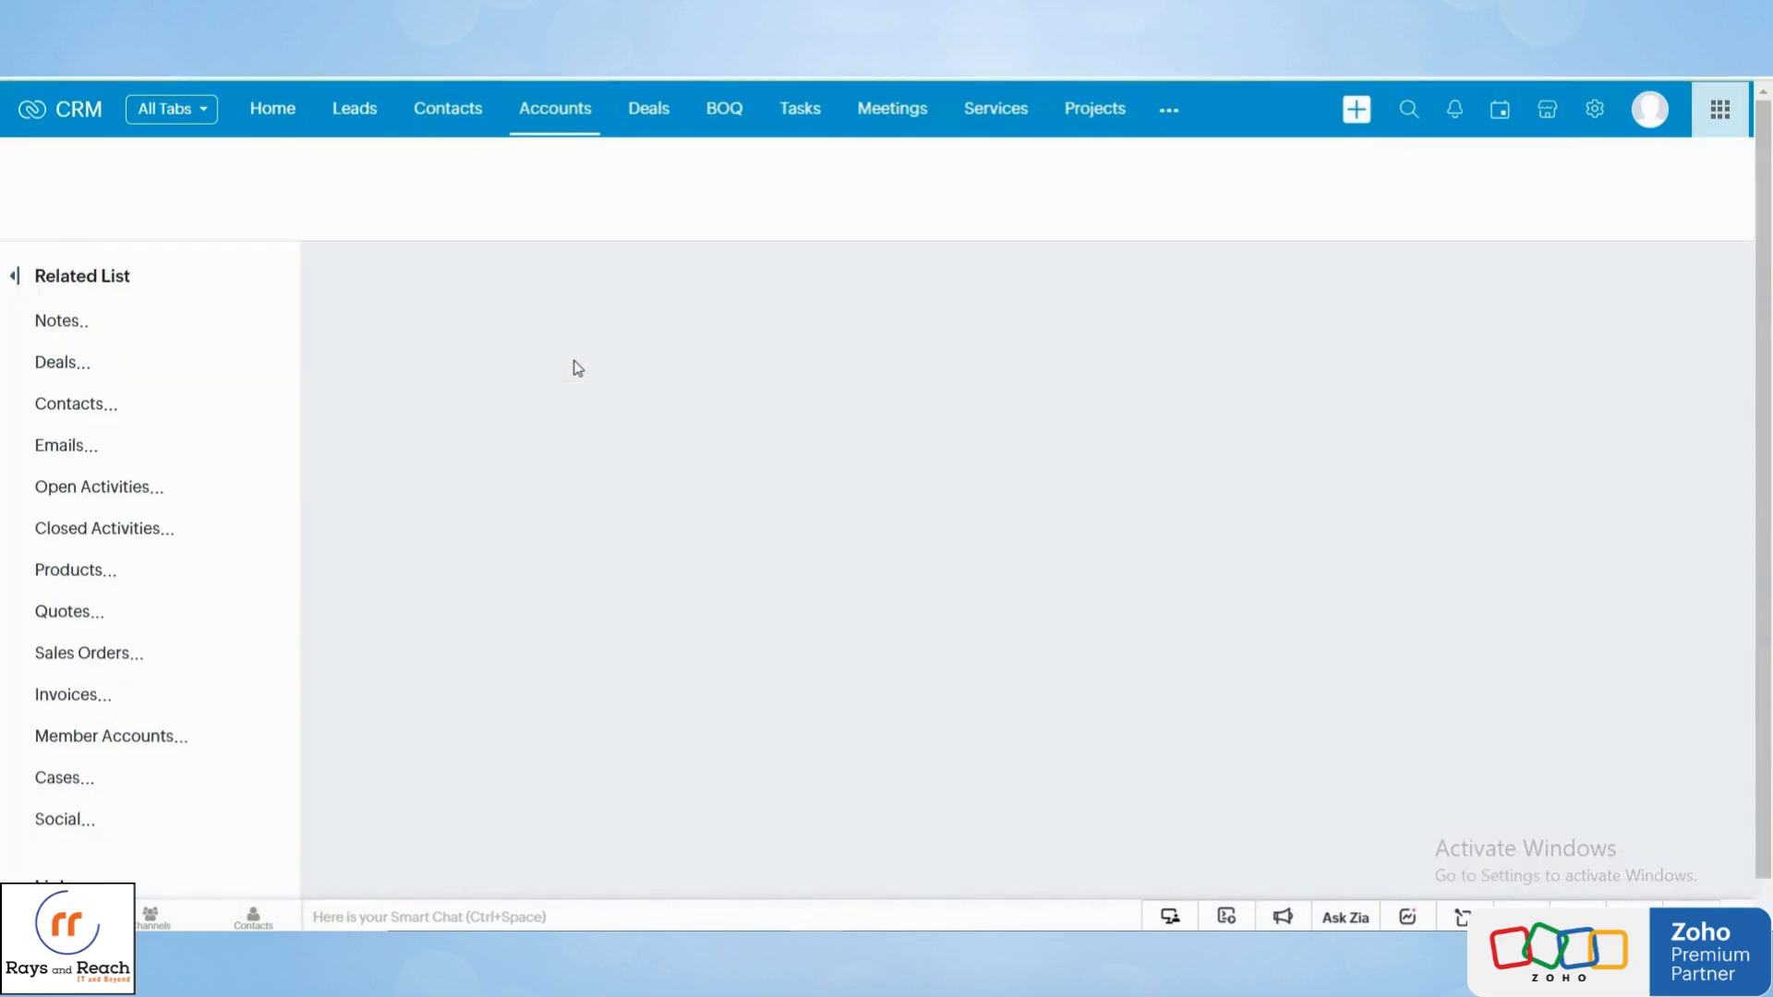
pyautogui.click(520, 279)
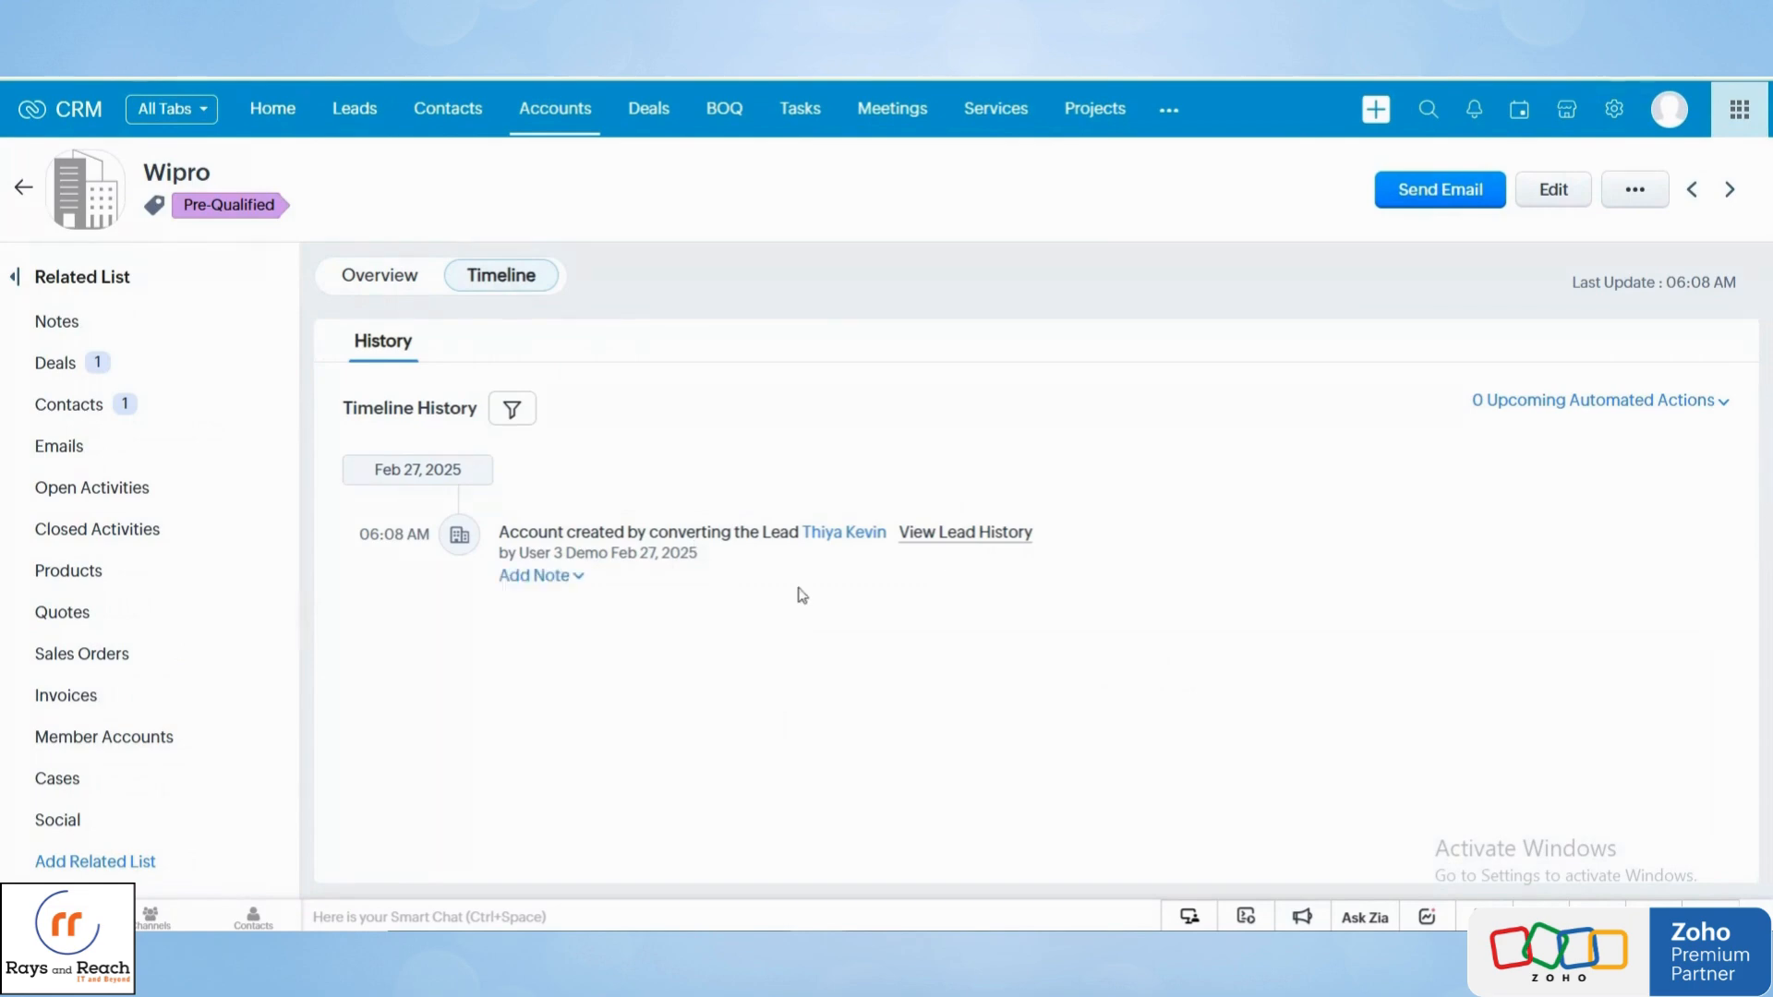
pyautogui.click(383, 279)
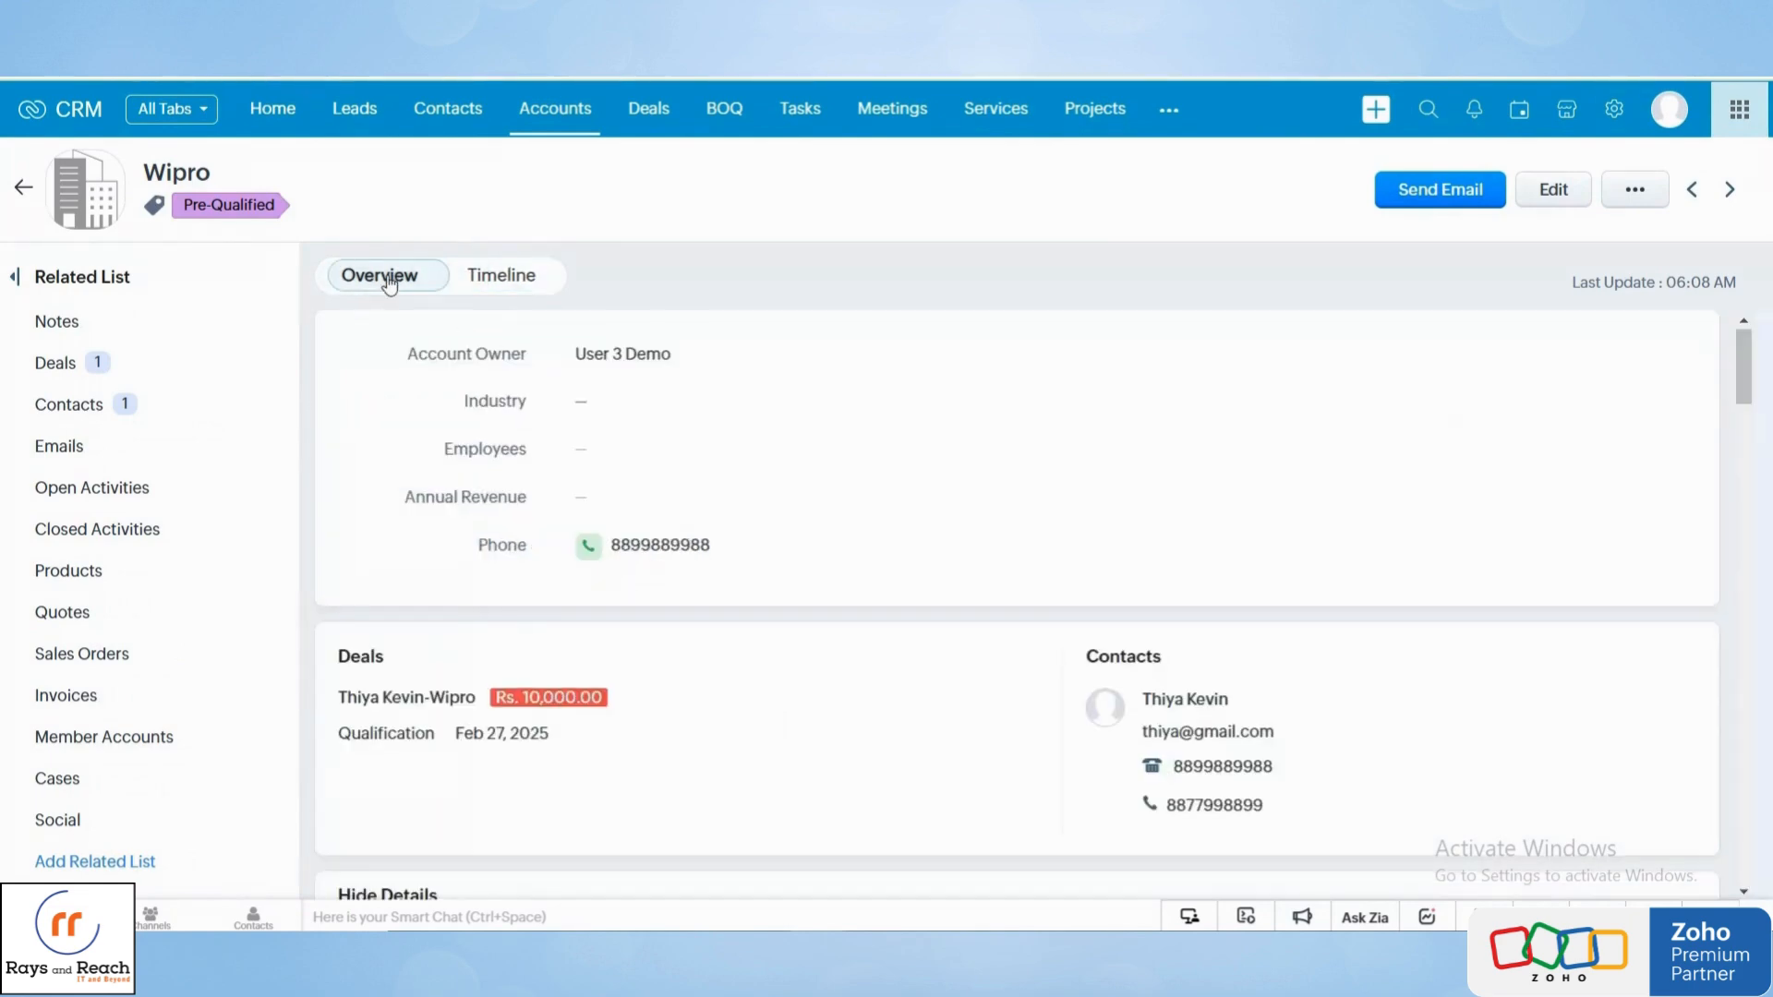
# Step: Examine the Rays and Reach account's timeline history and its deals in the overview
pyautogui.click(579, 139)
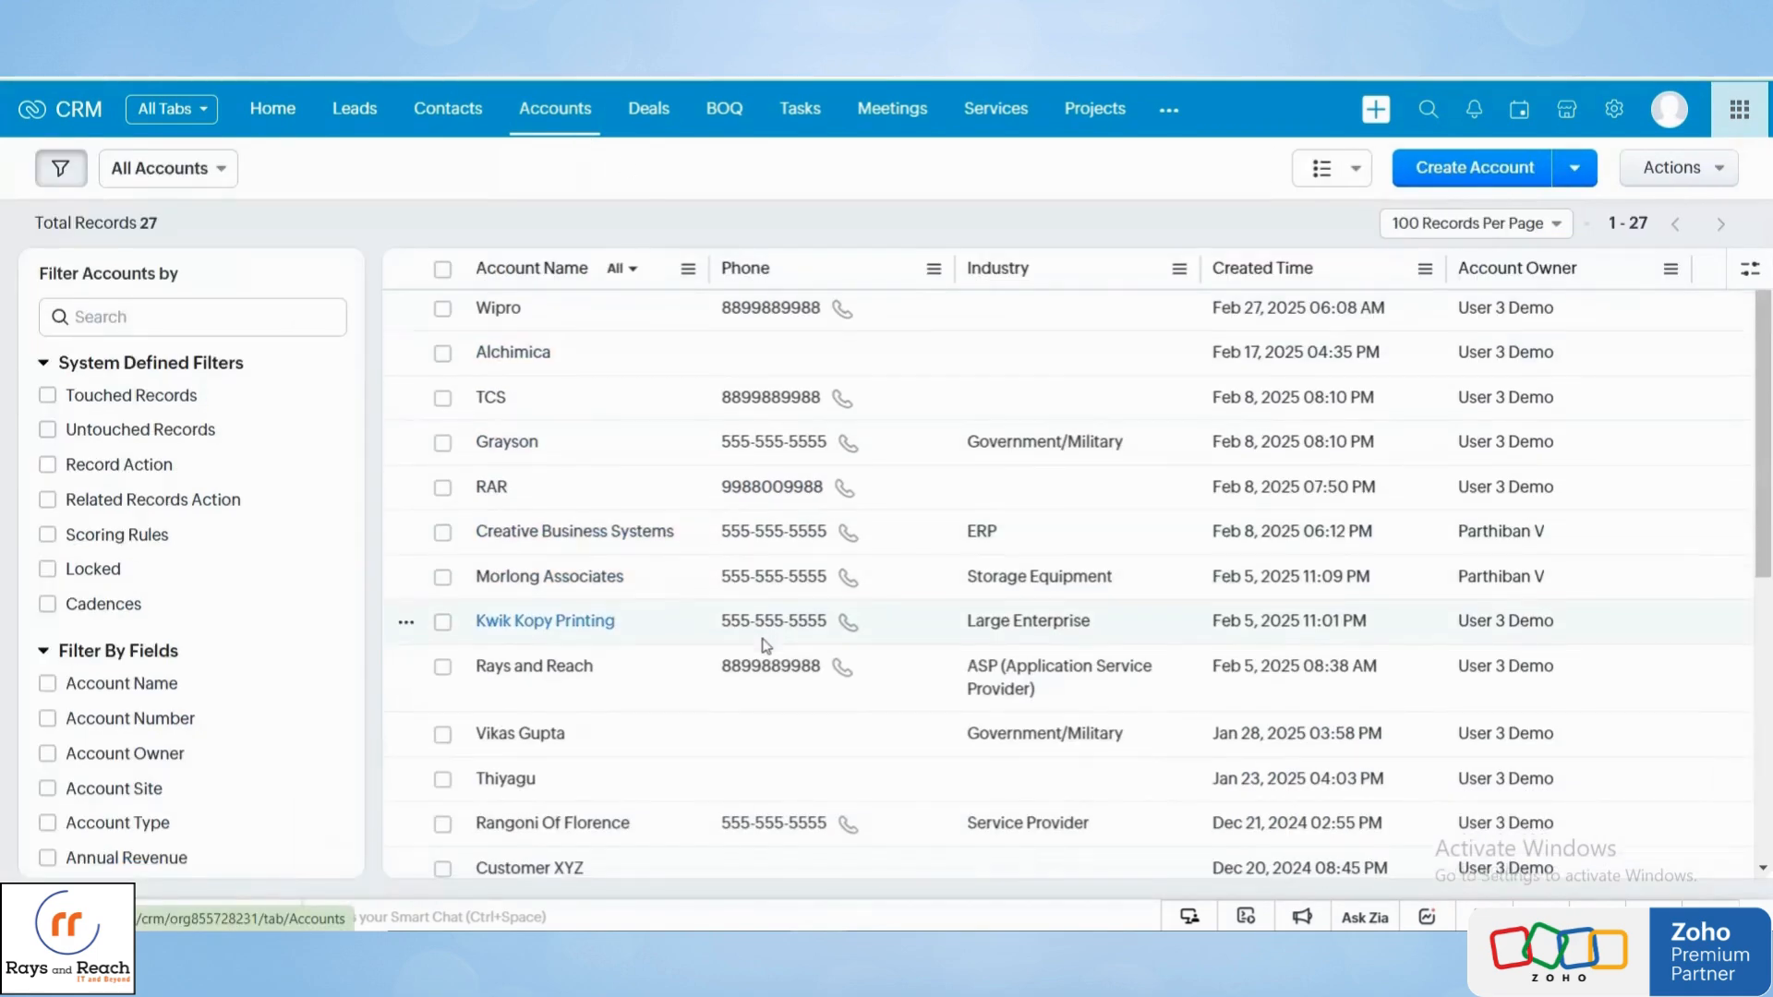
pyautogui.scroll(-1, 766, 646)
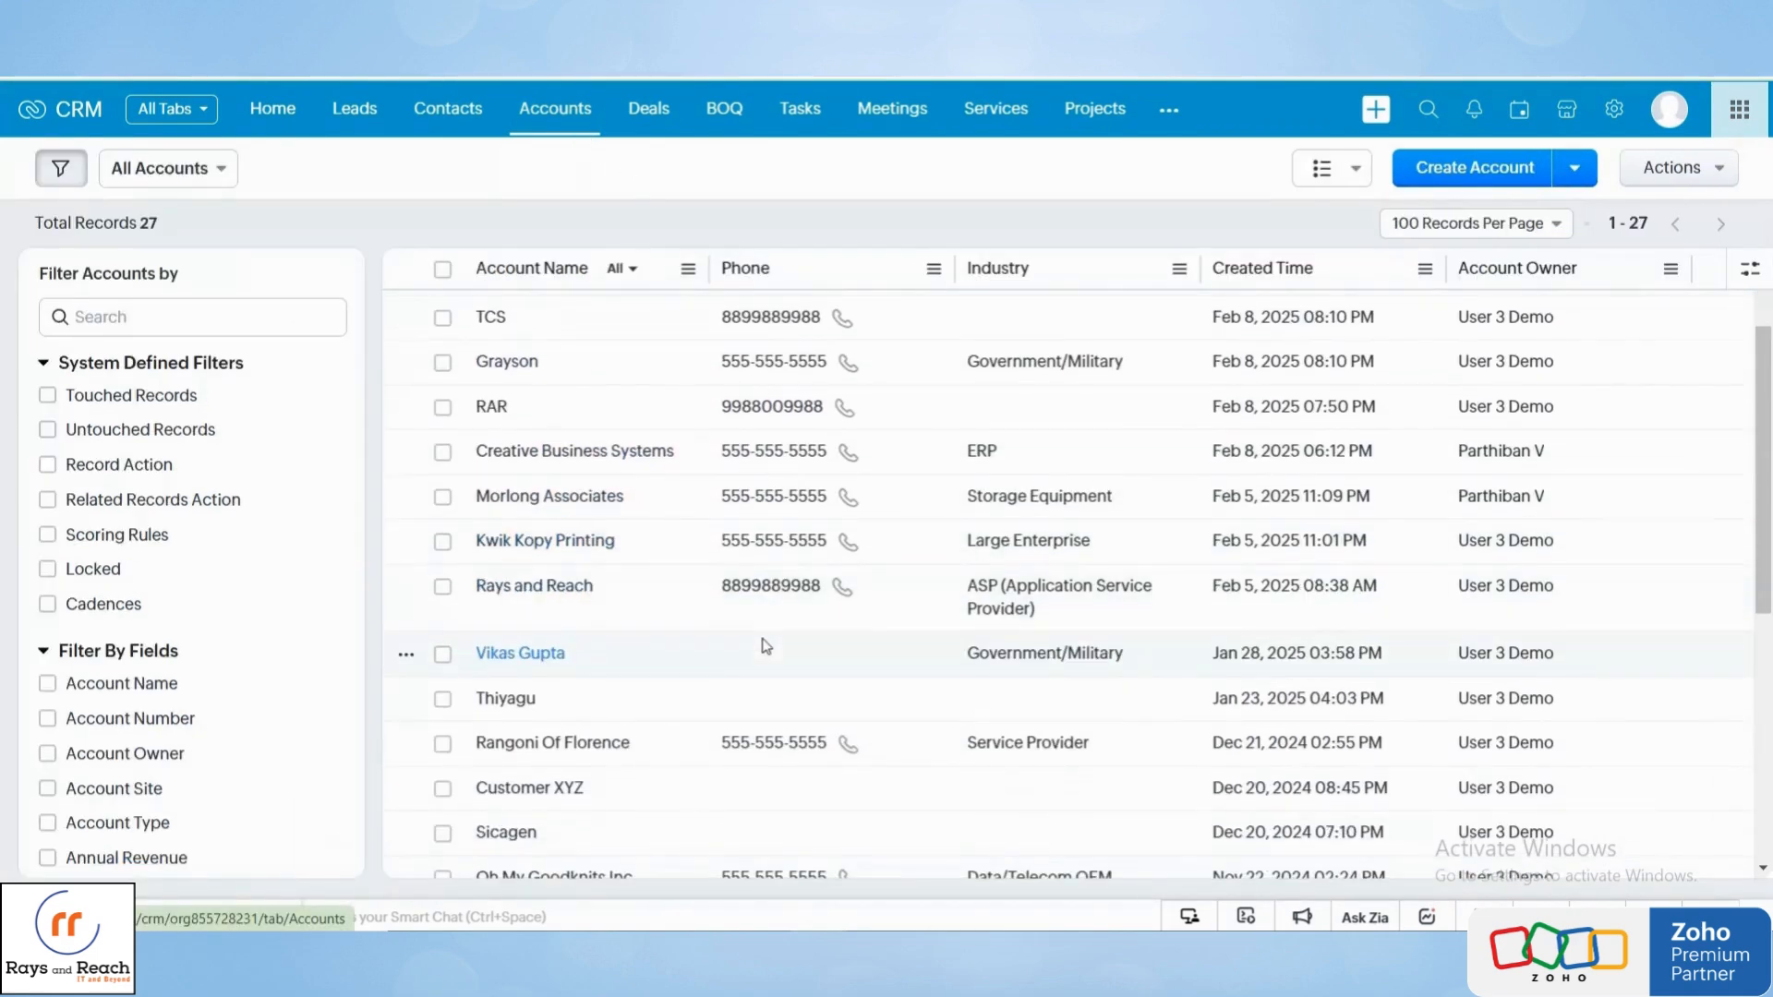
pyautogui.click(669, 602)
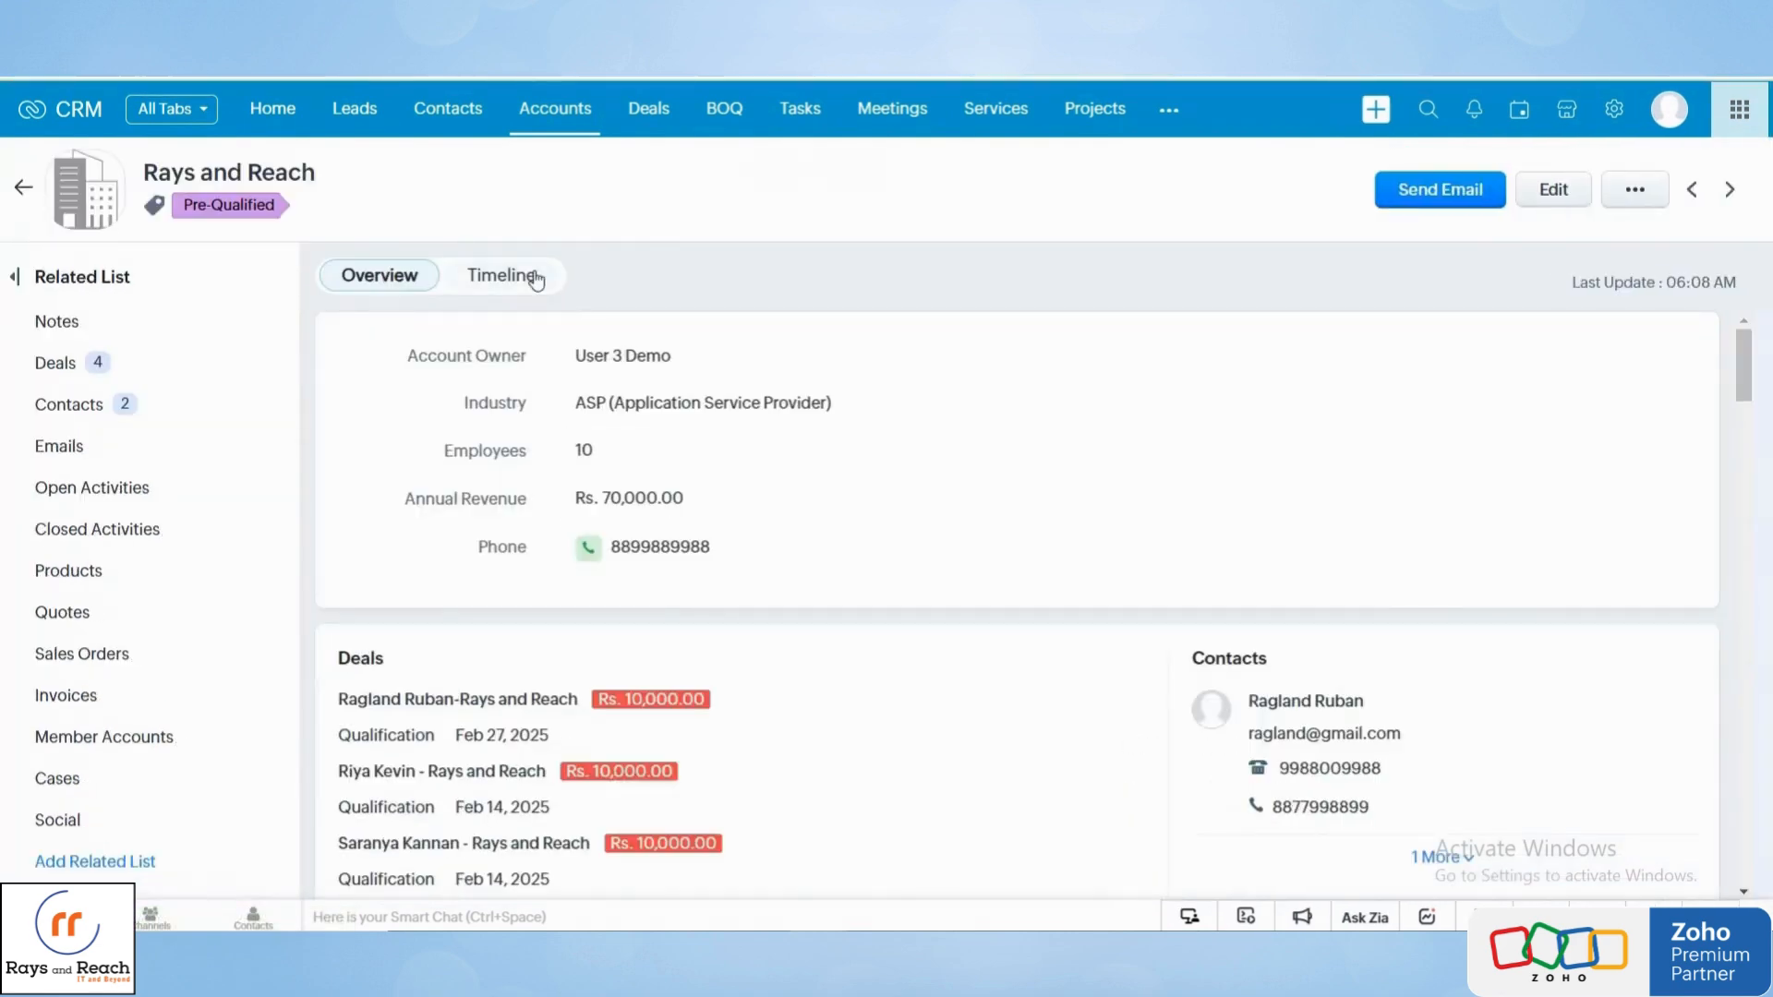
pyautogui.click(535, 277)
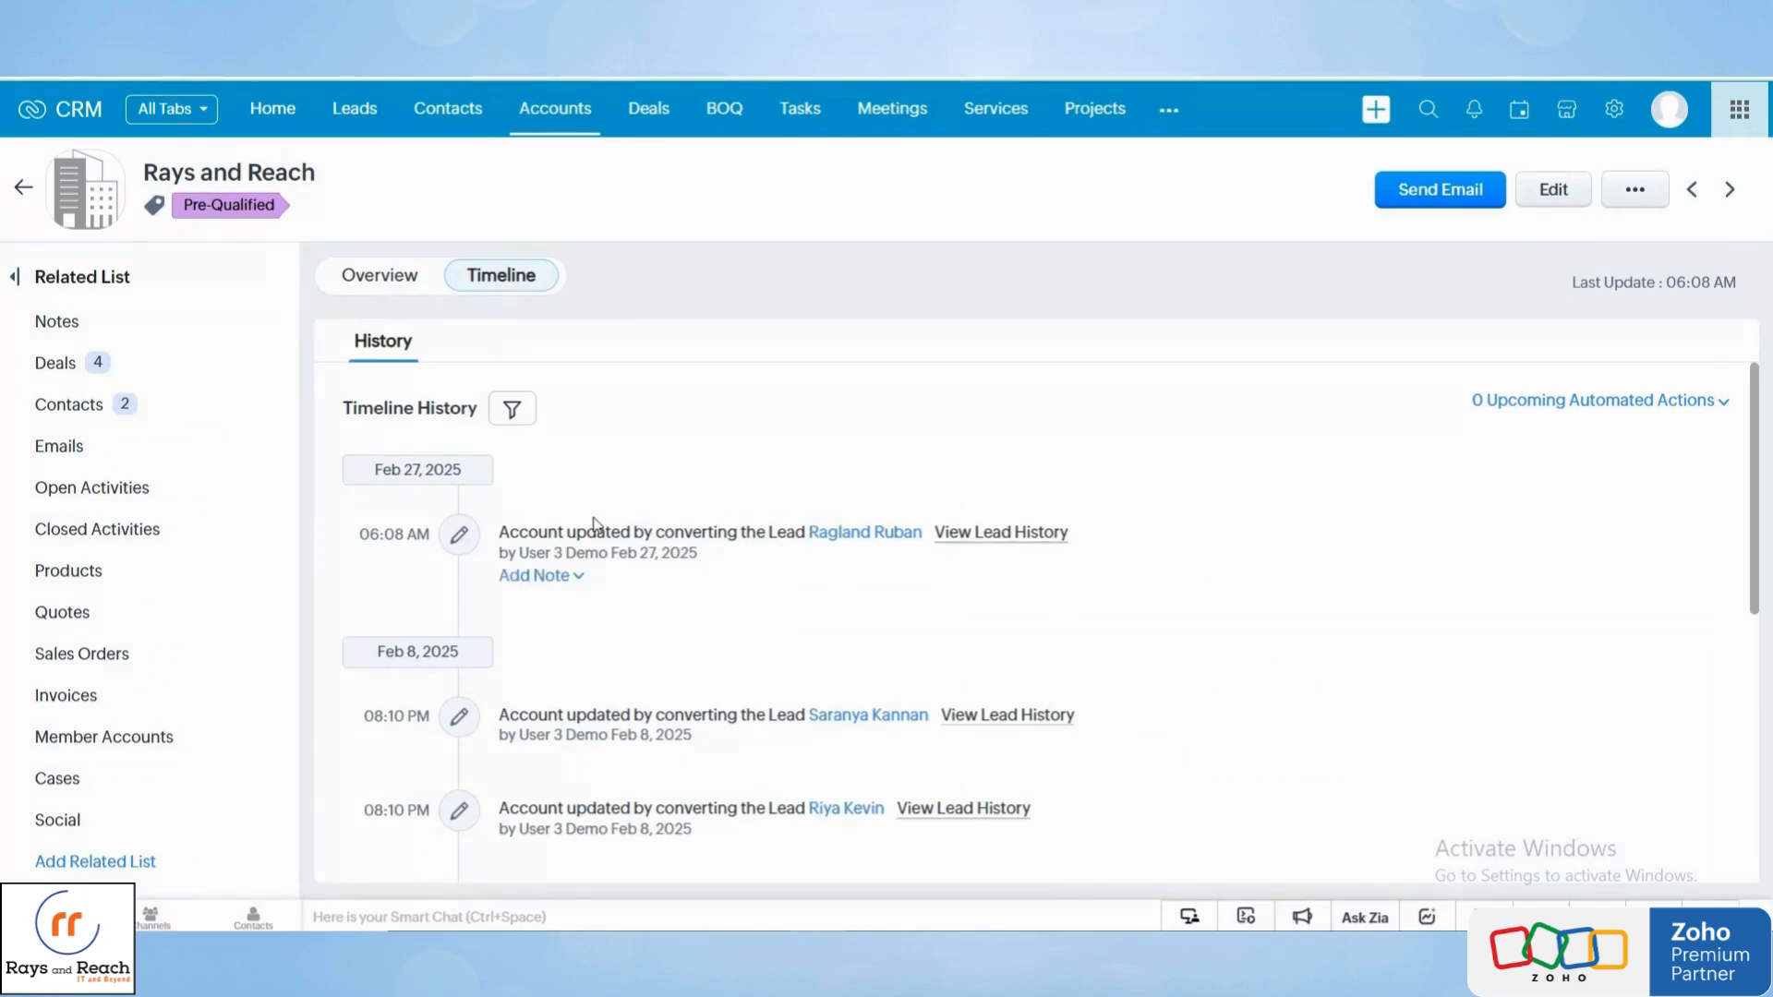
pyautogui.click(422, 289)
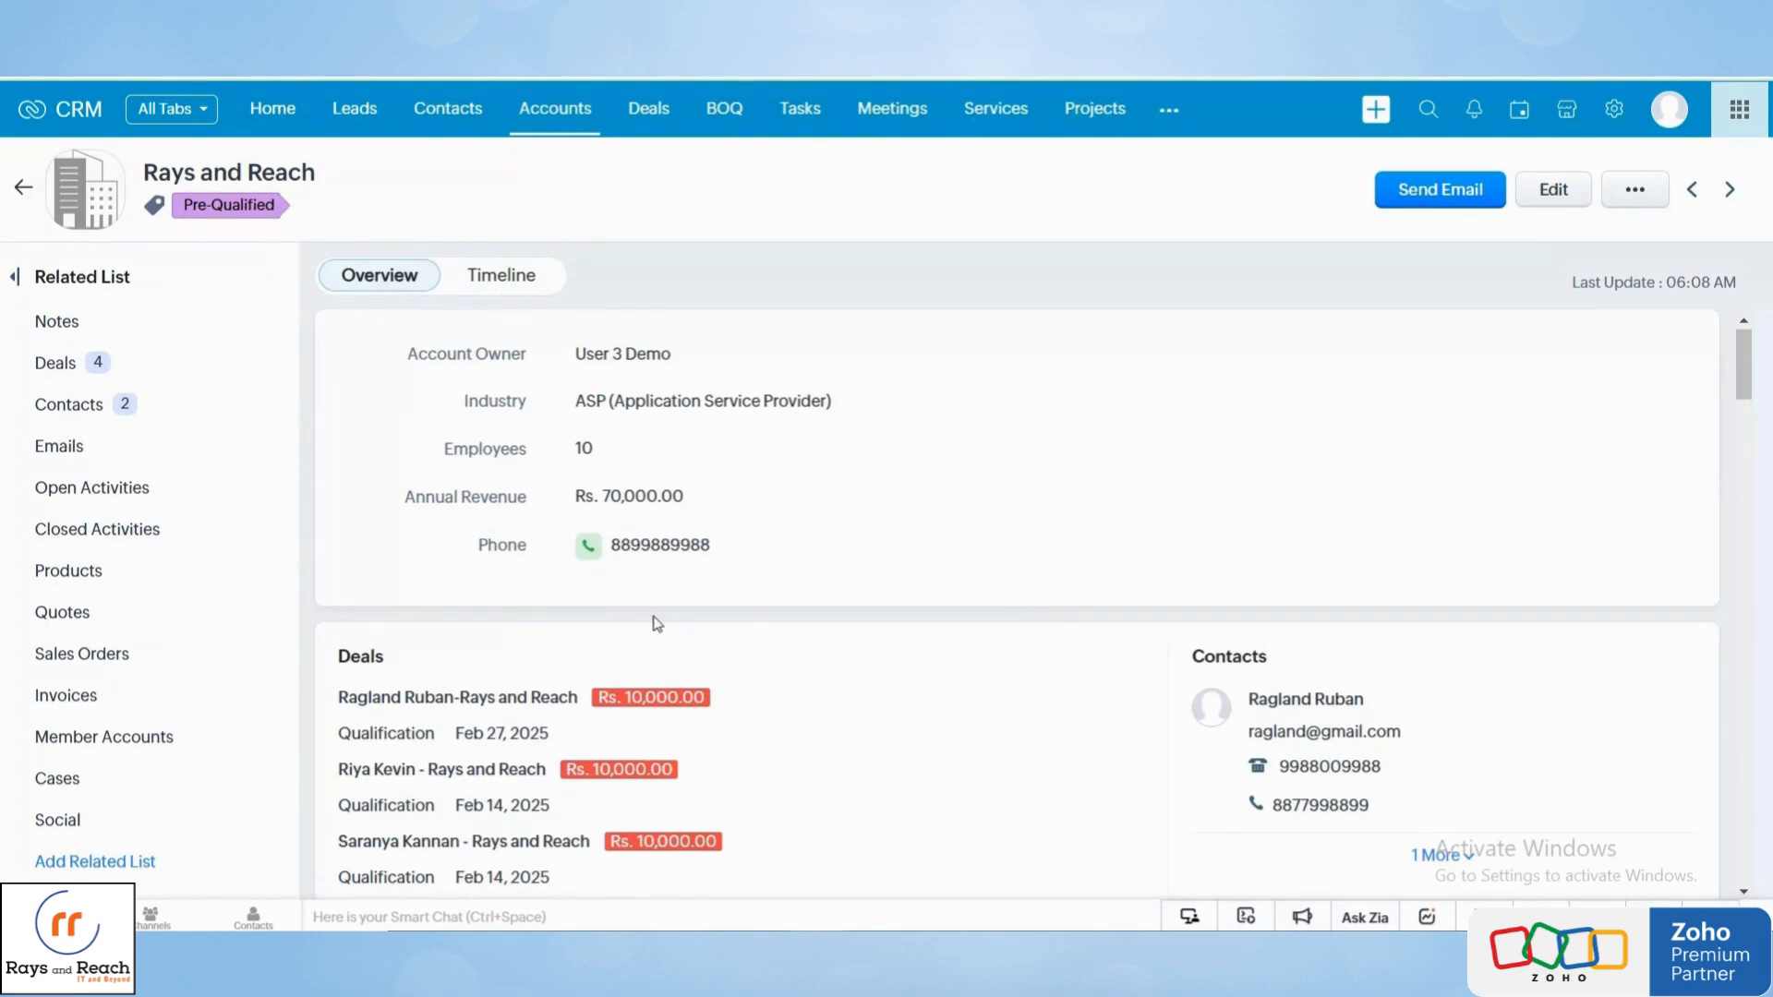
pyautogui.scroll(-3, 656, 624)
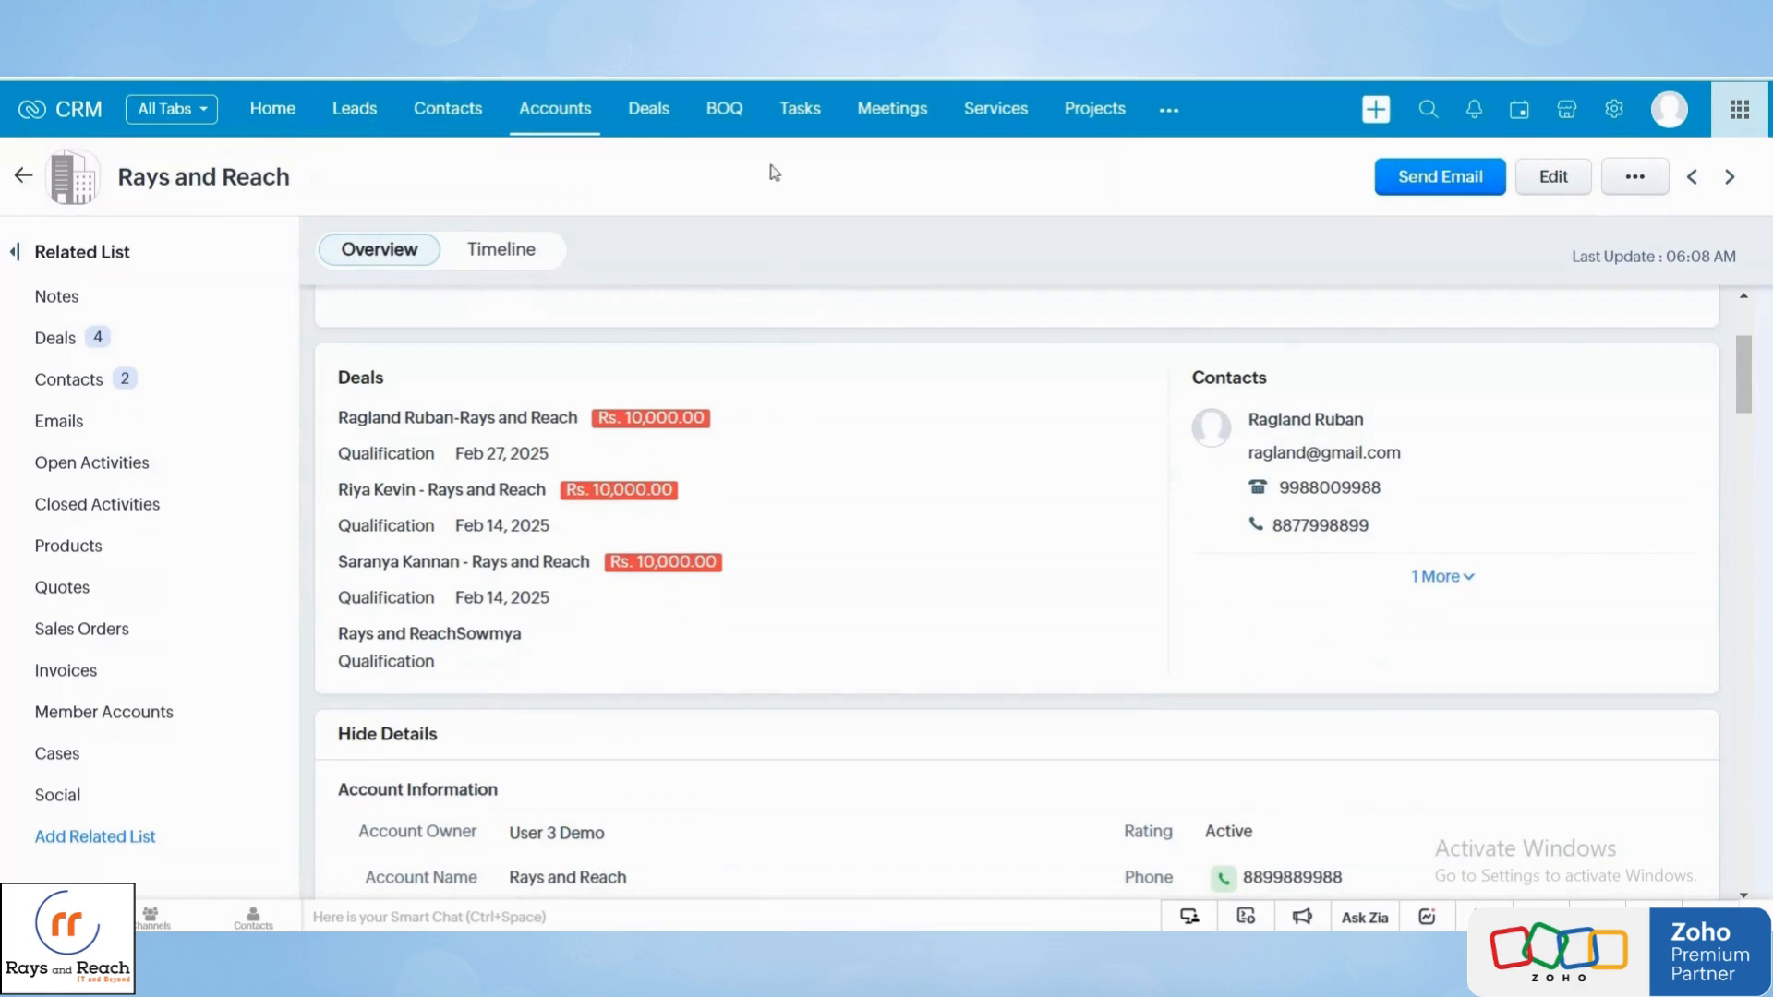
# Step: Examine the new RAR deal's stage, contact person, deal information and costing parameters
pyautogui.click(646, 113)
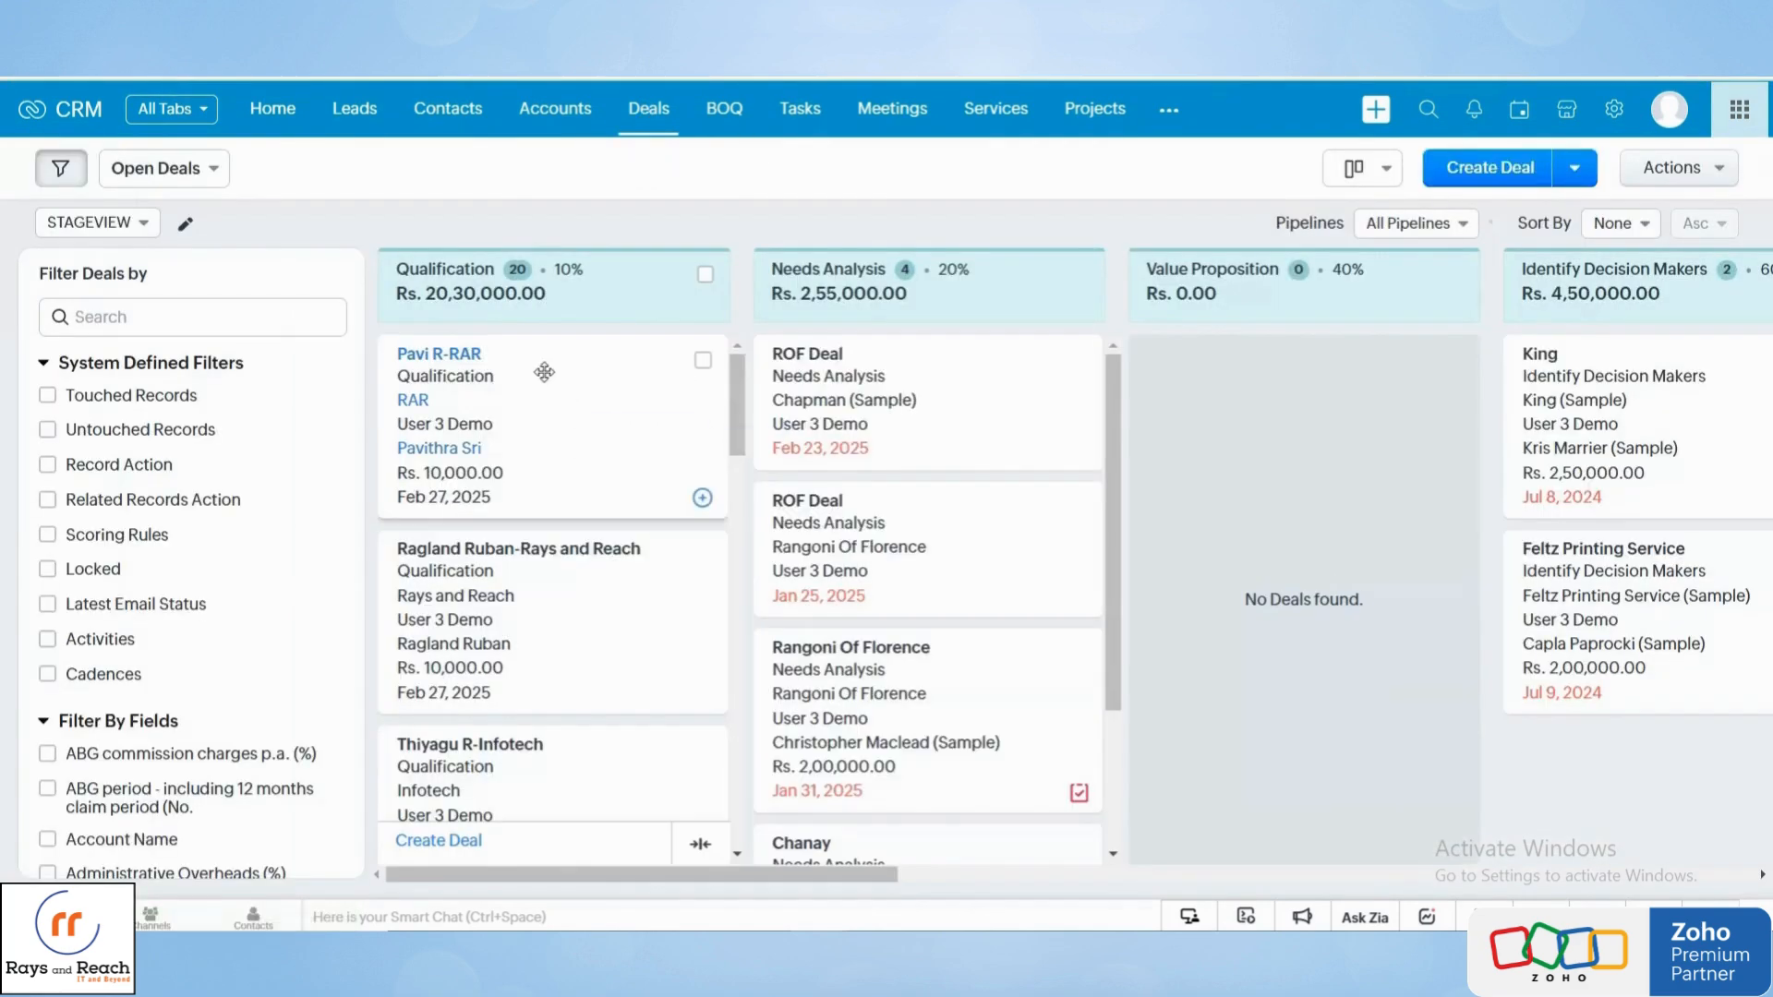
pyautogui.click(466, 357)
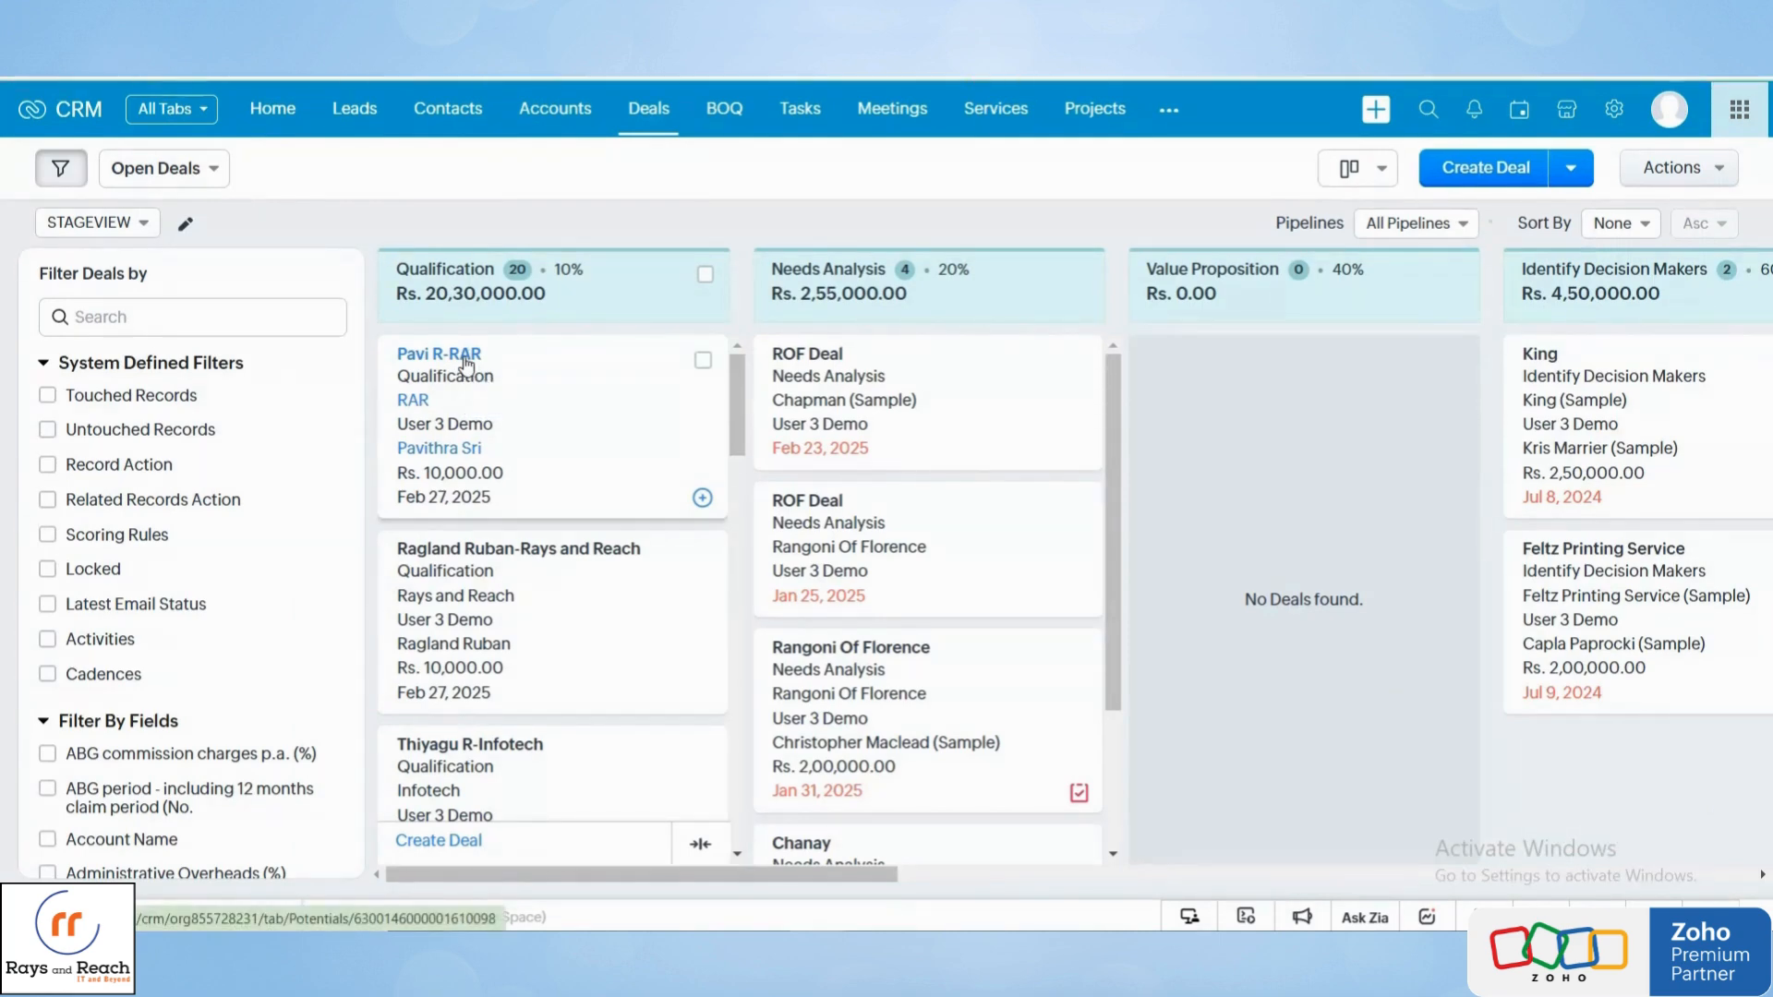
pyautogui.scroll(-5, 626, 672)
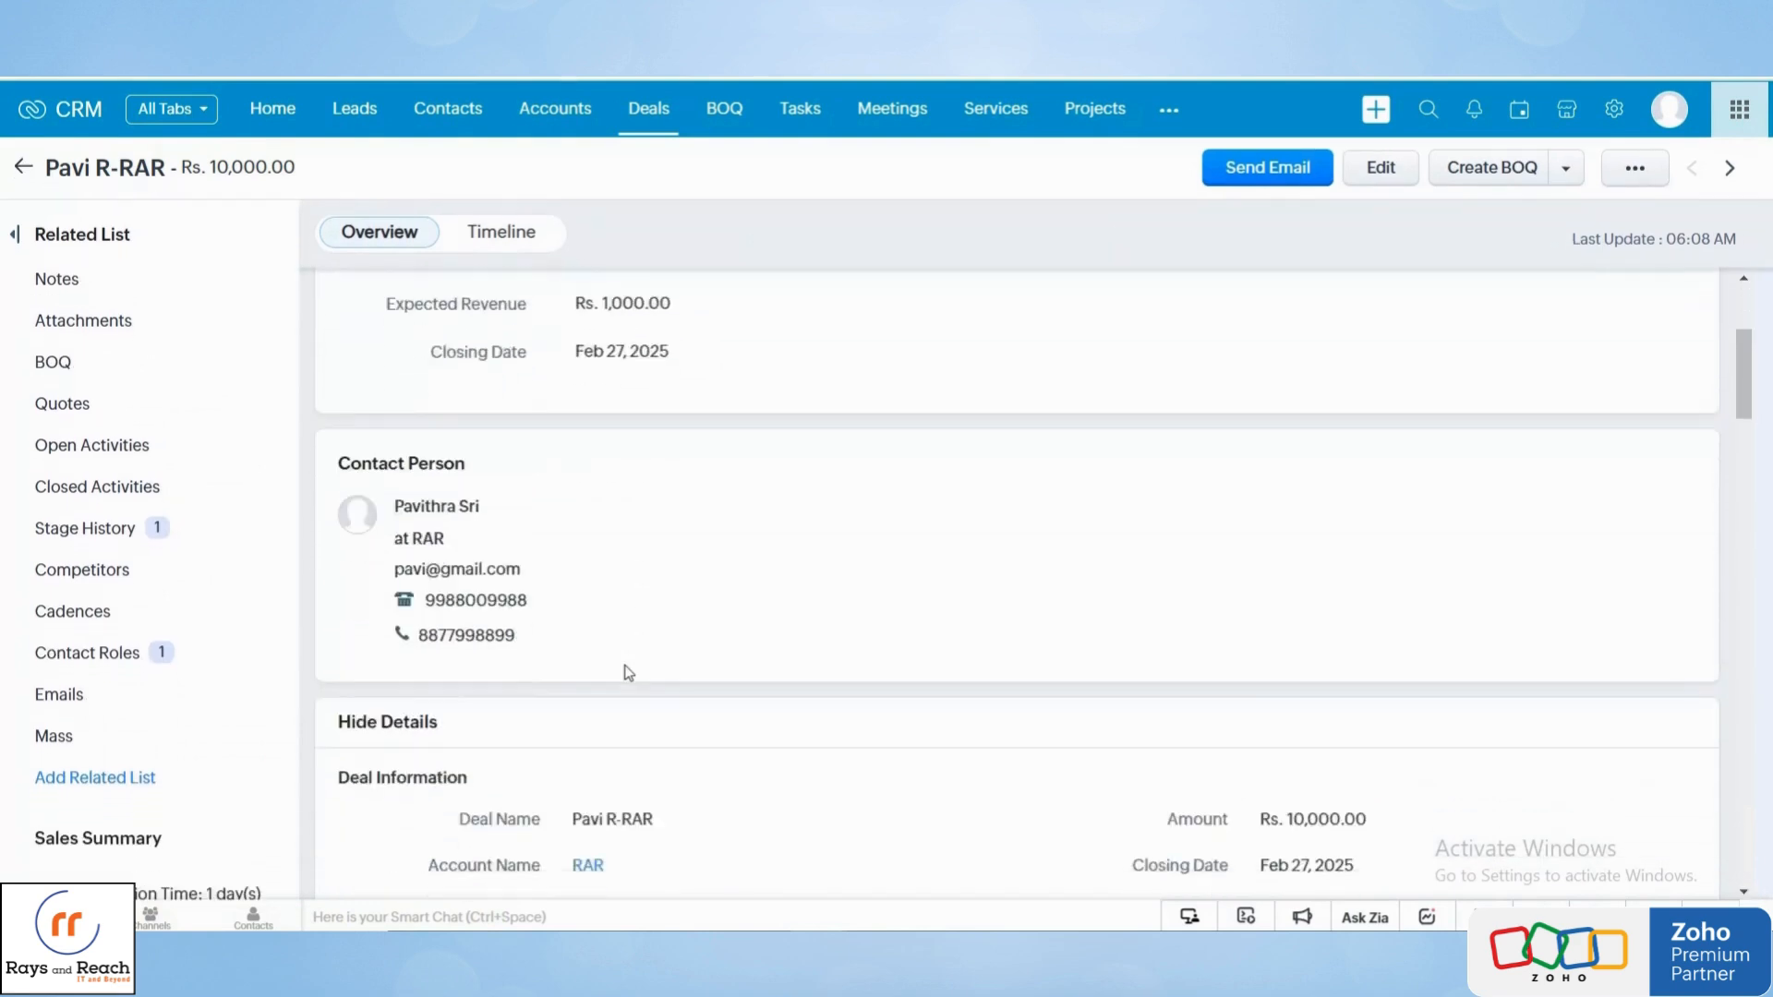
pyautogui.scroll(-2, 626, 673)
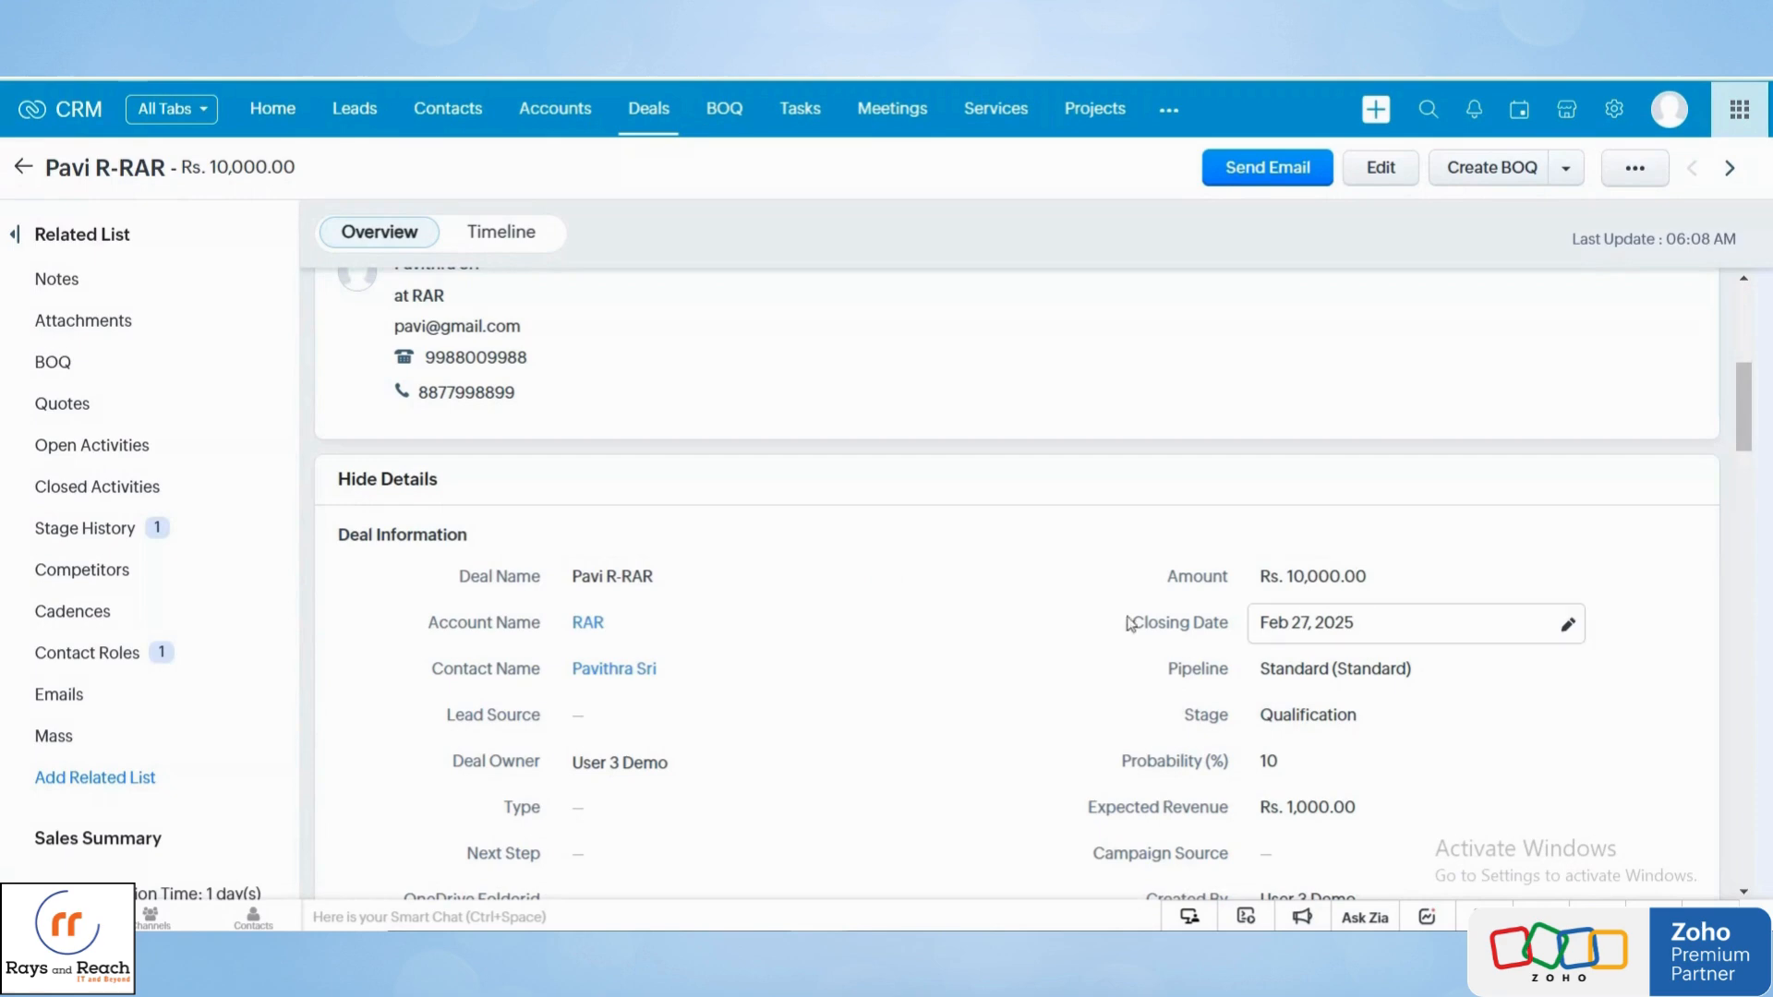
pyautogui.scroll(5, 800, 613)
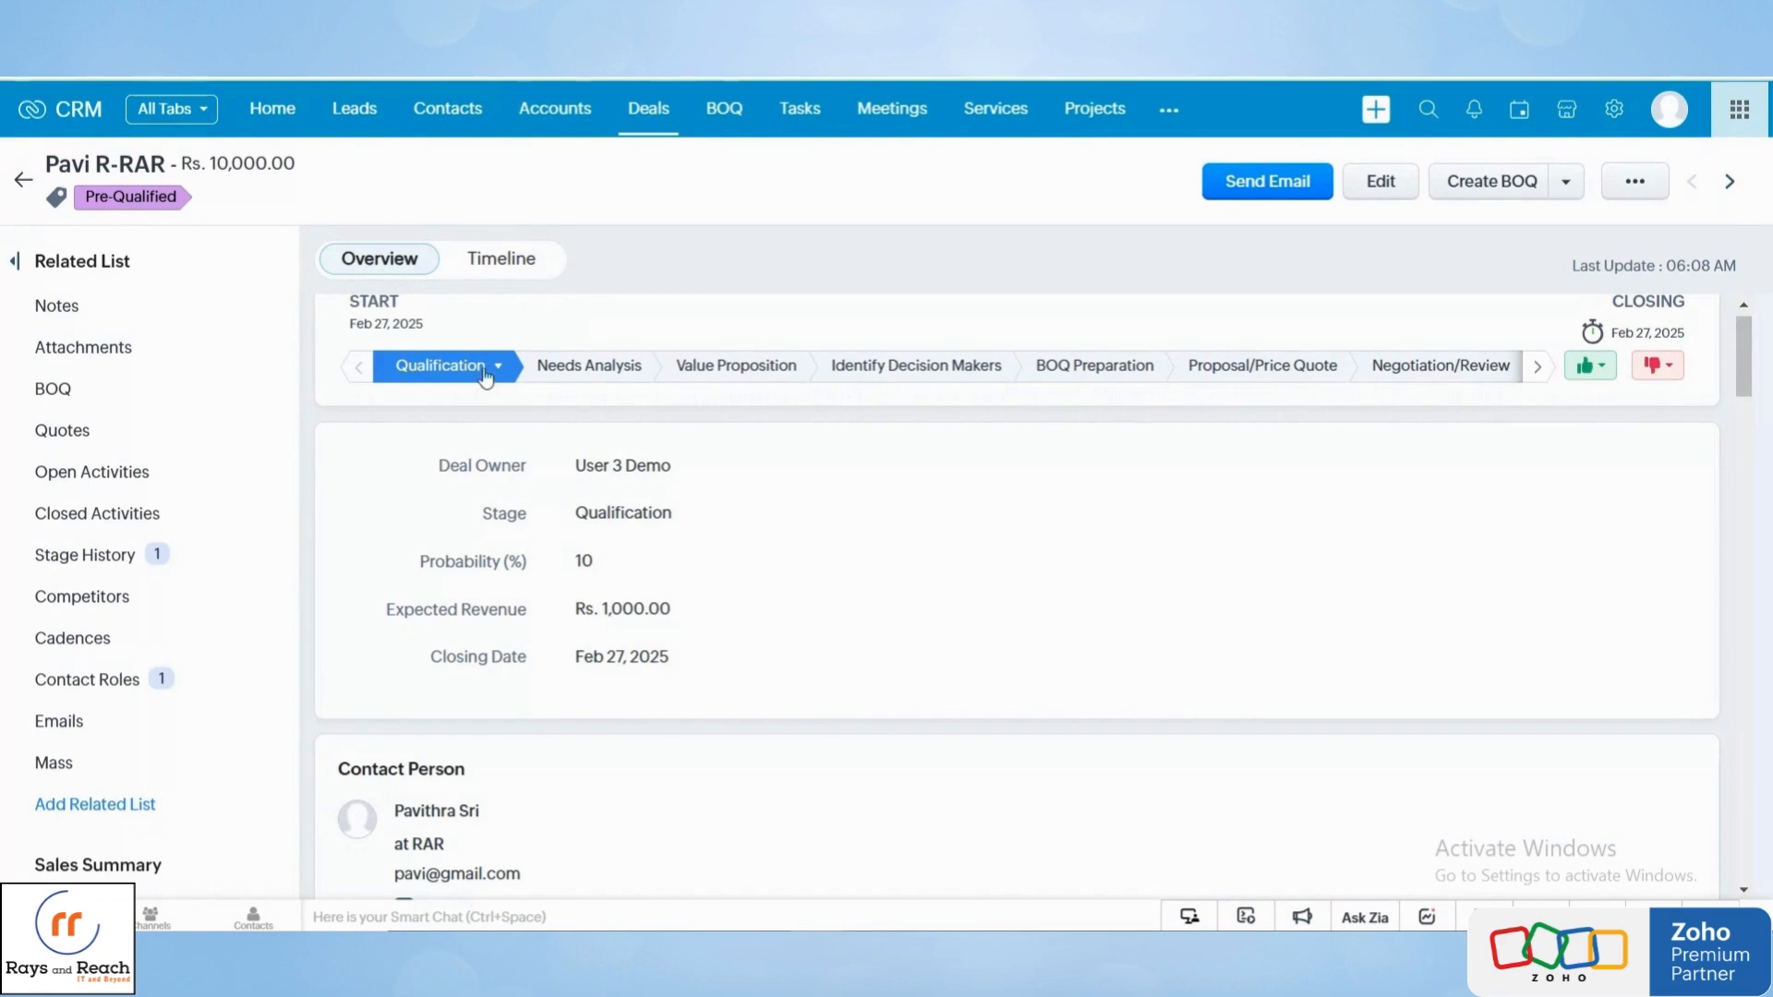
pyautogui.scroll(-8, 764, 678)
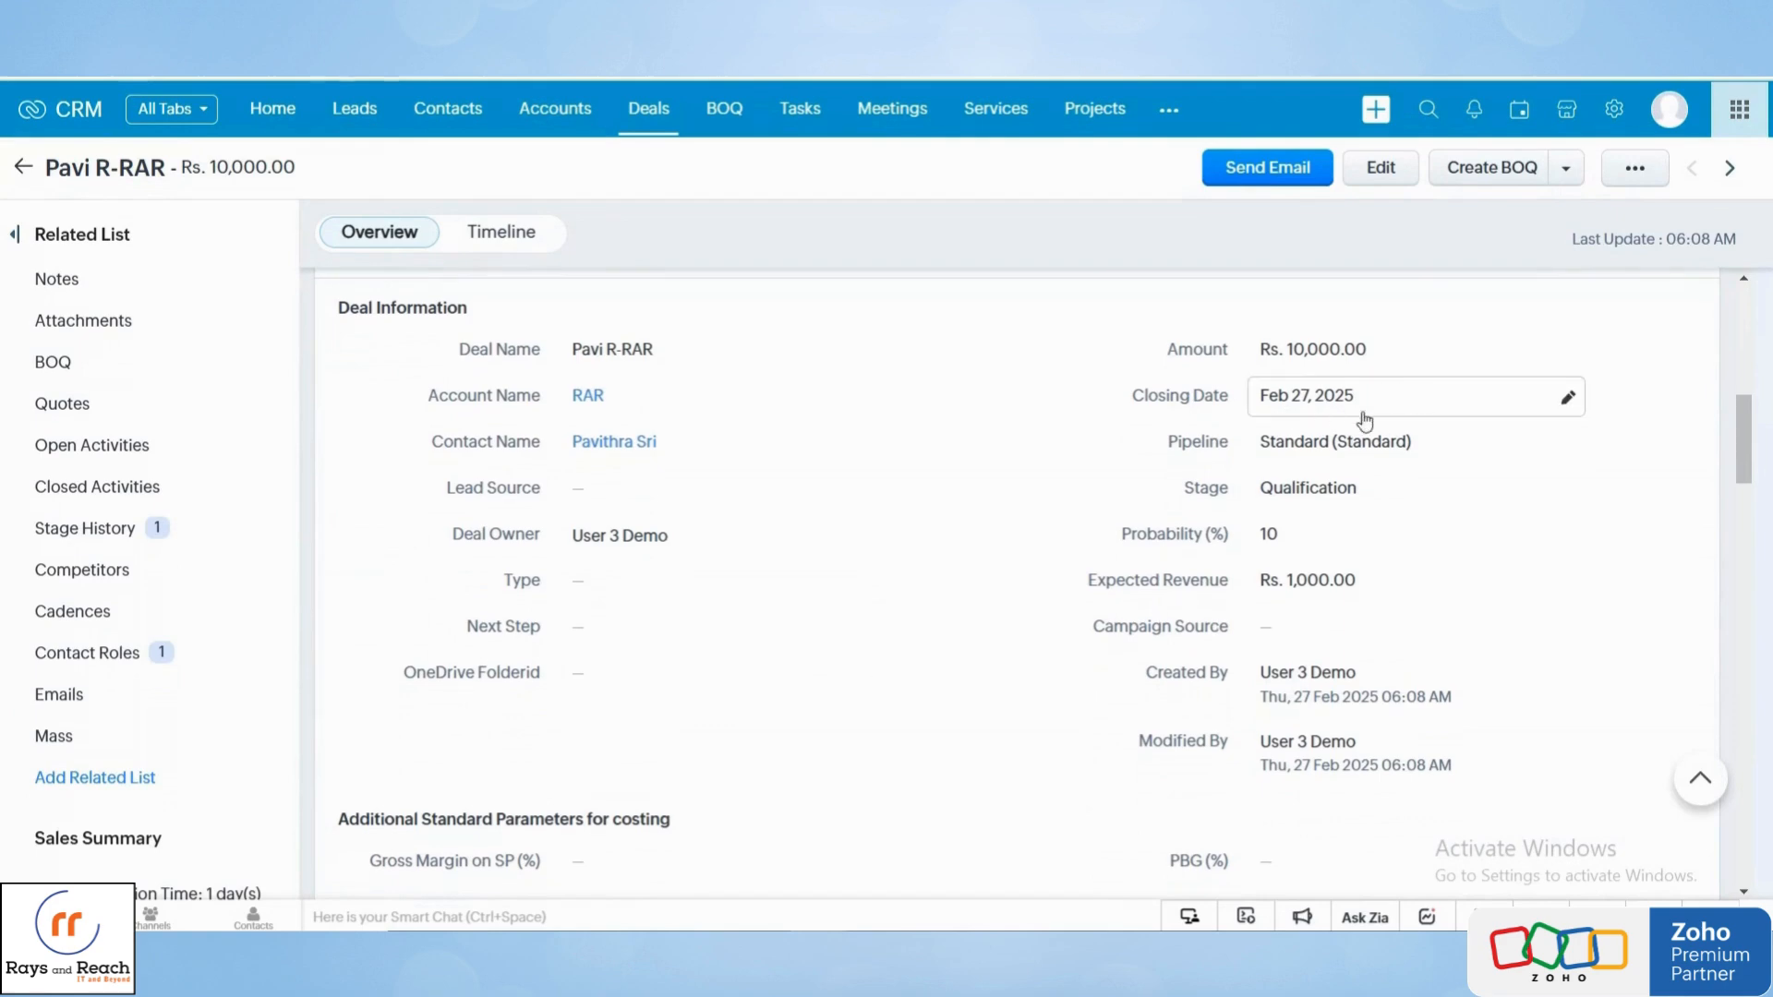
pyautogui.scroll(-1, 1025, 679)
pyautogui.scroll(-5, 1025, 679)
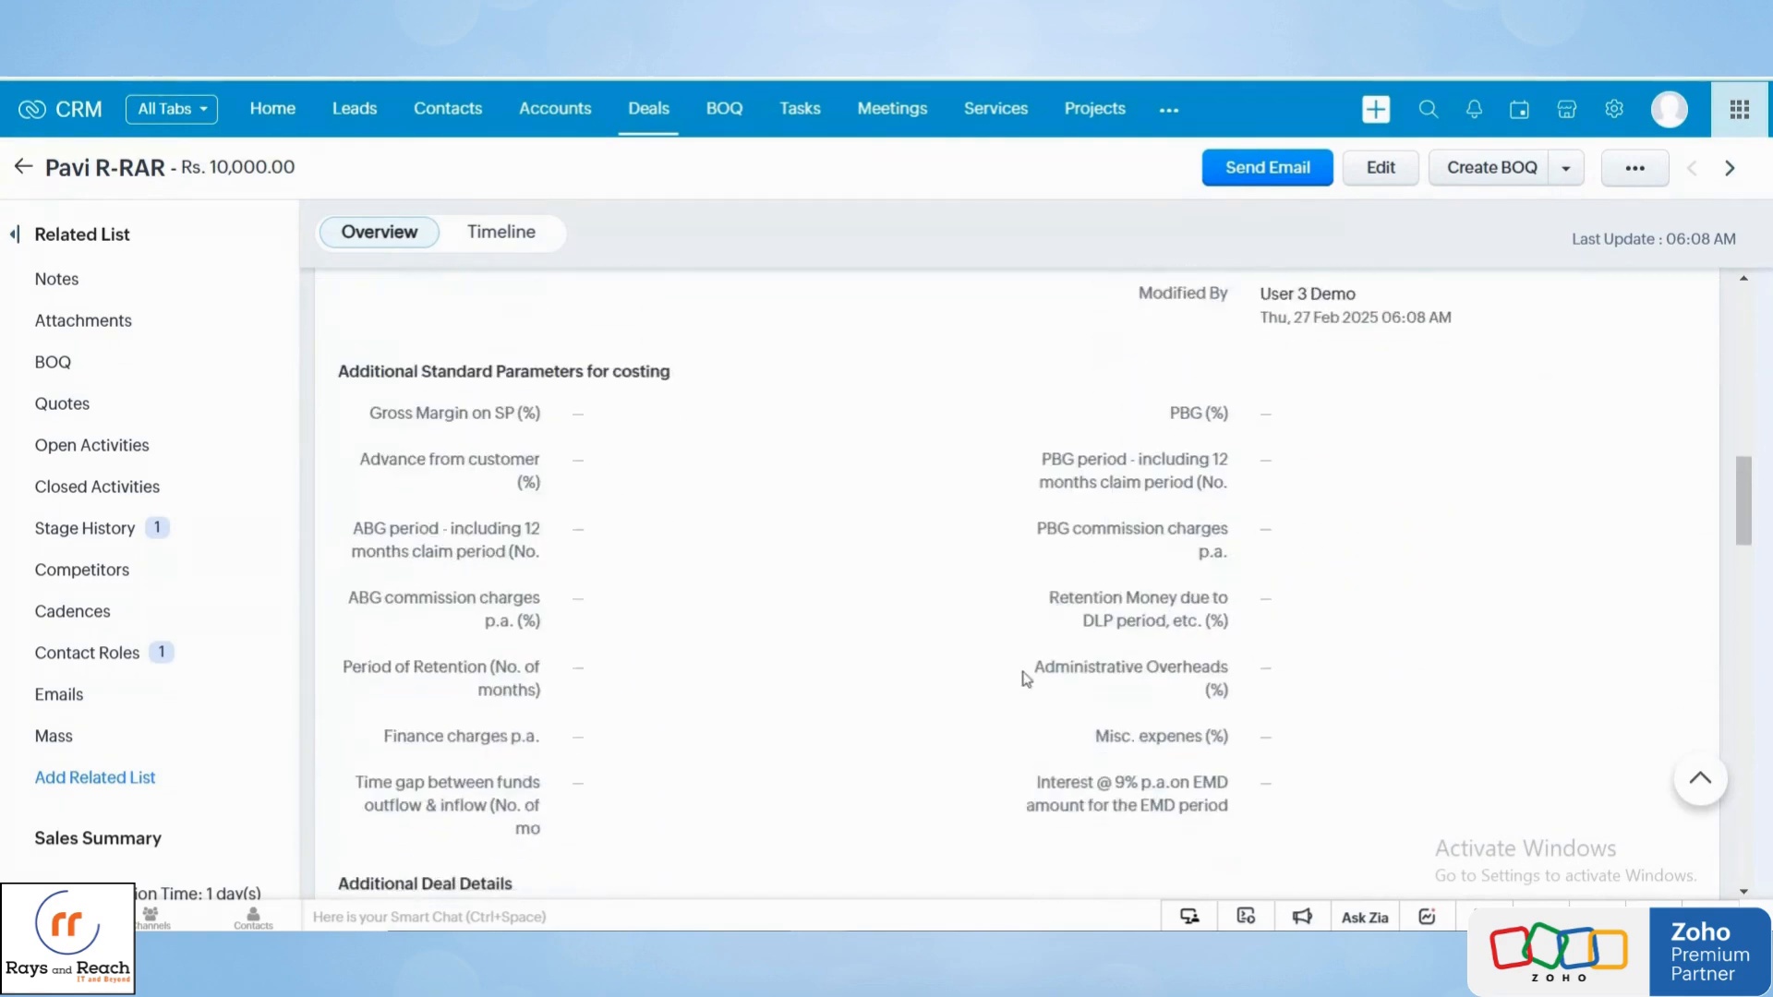
pyautogui.scroll(12, 1021, 680)
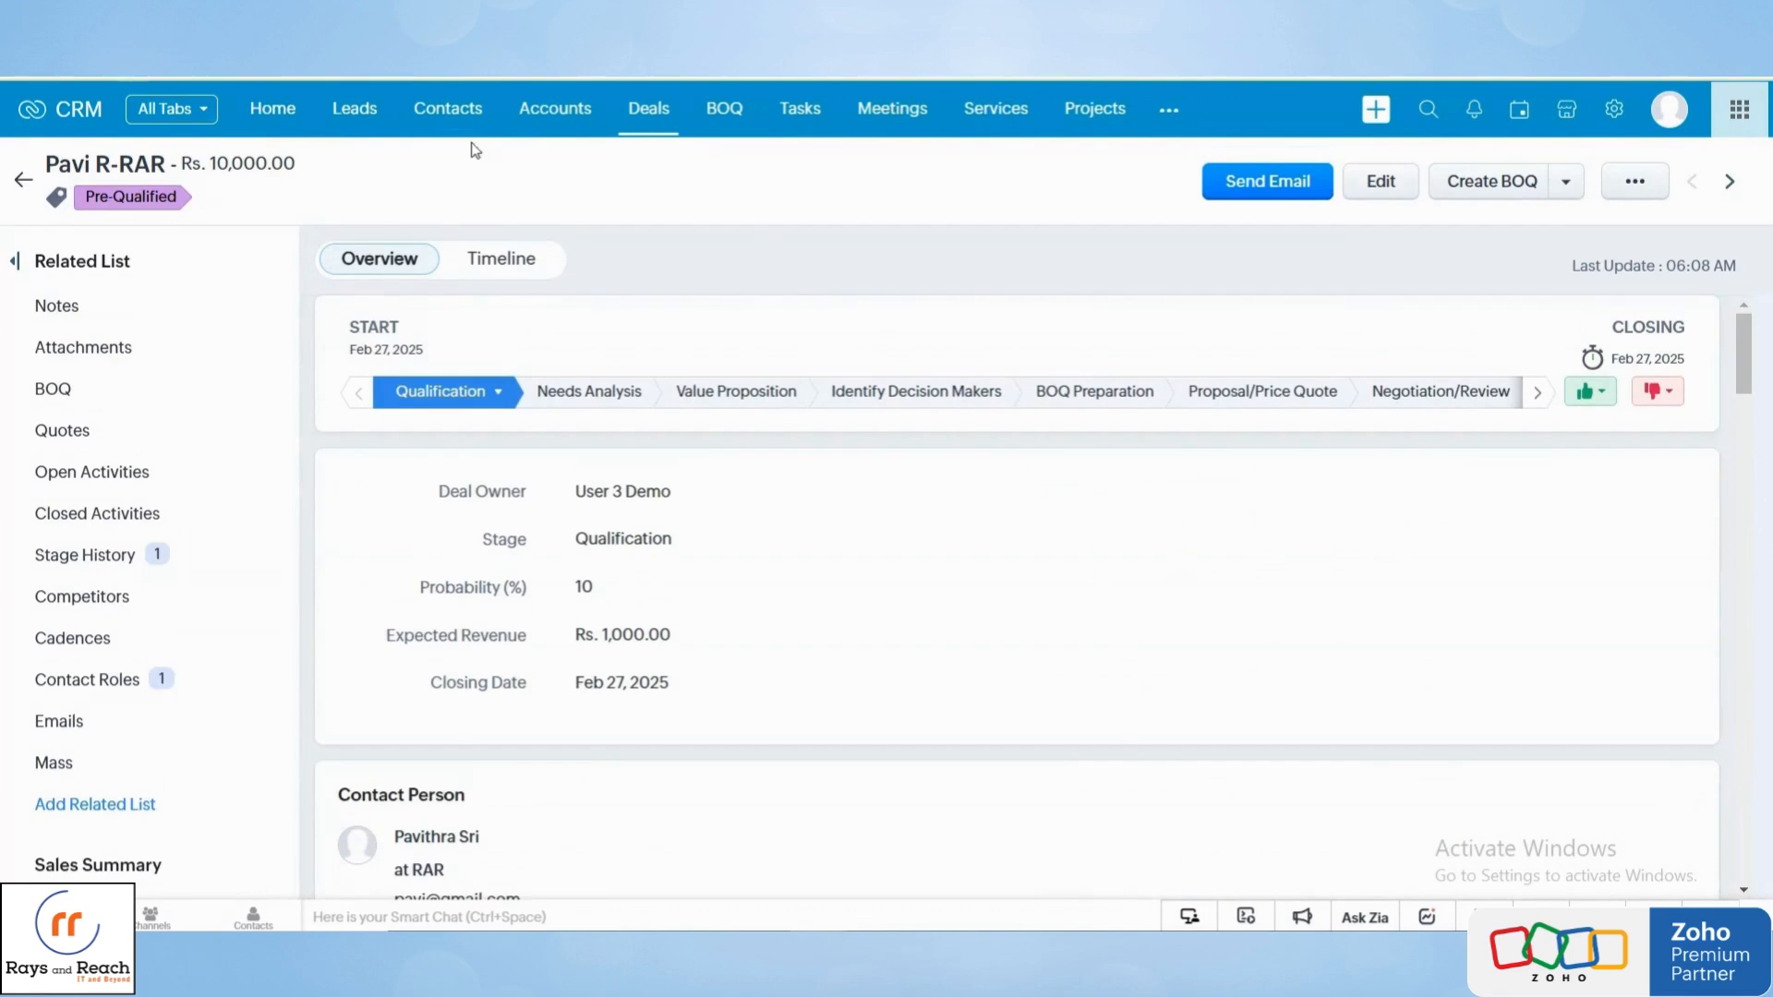